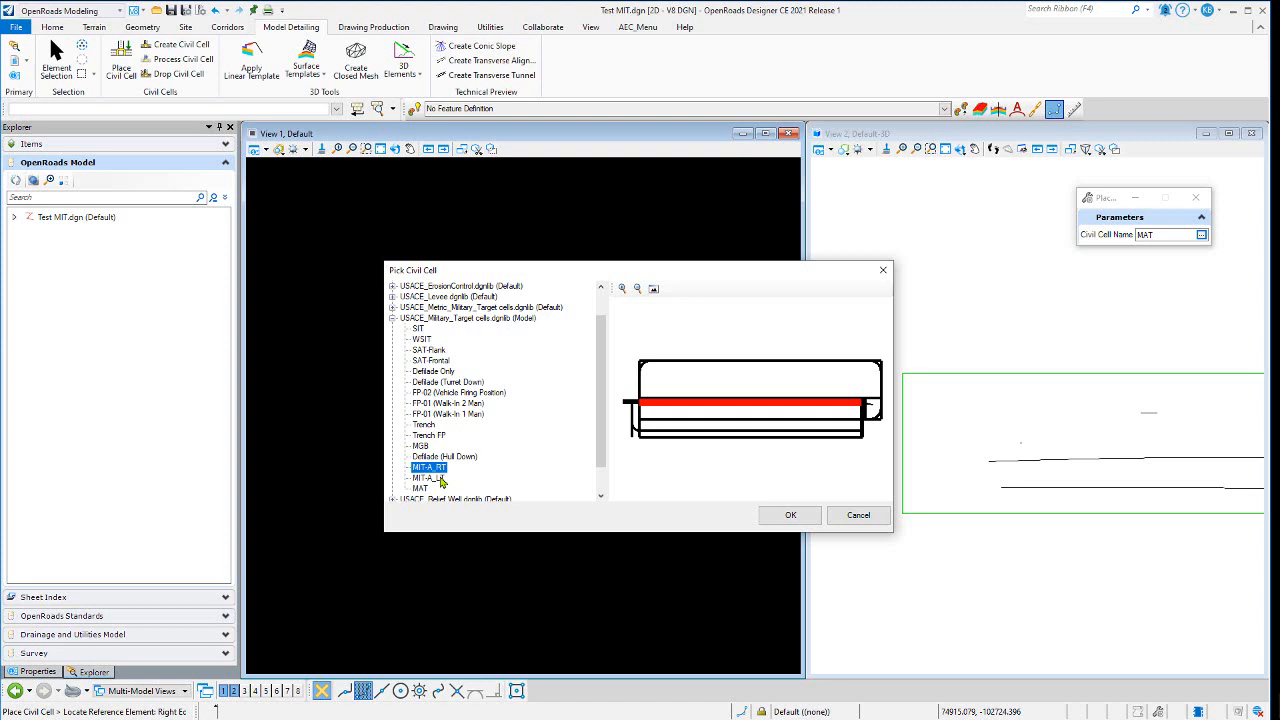
- Place the MIT-A_LT civil cell by picking it from the library and locating the top-of-wall reference element
click(428, 478)
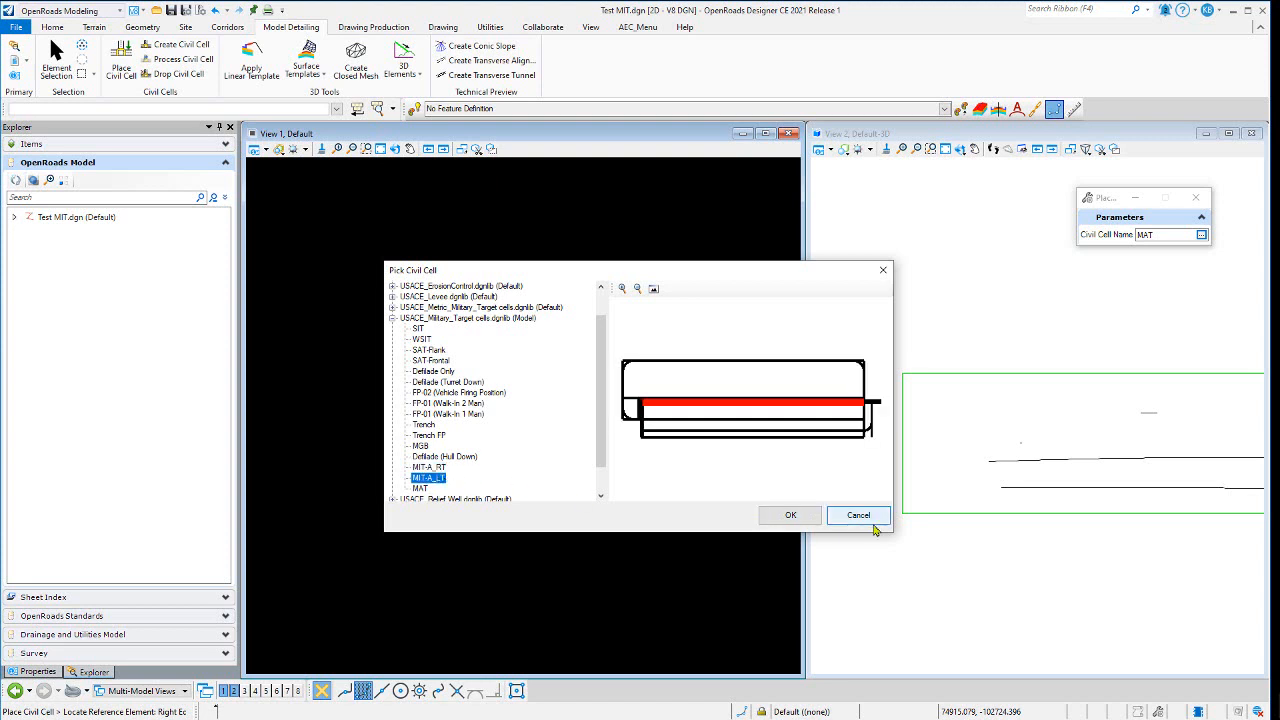
click(791, 516)
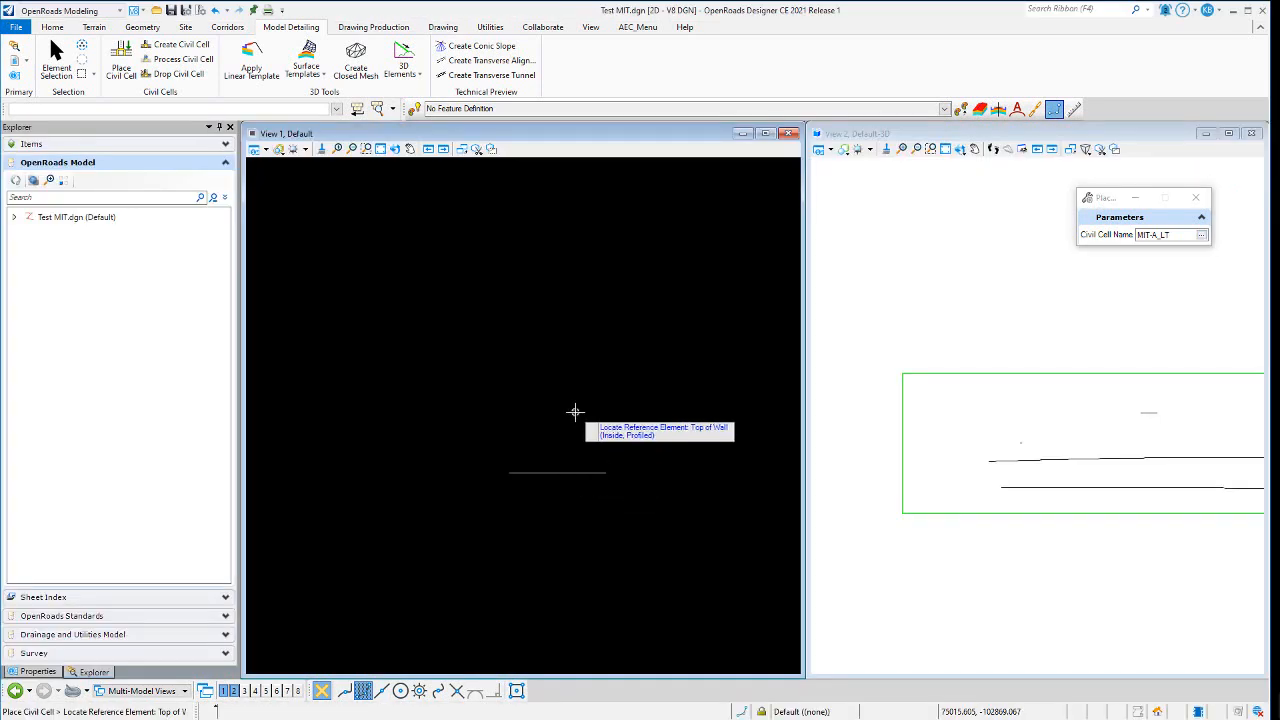
click(568, 471)
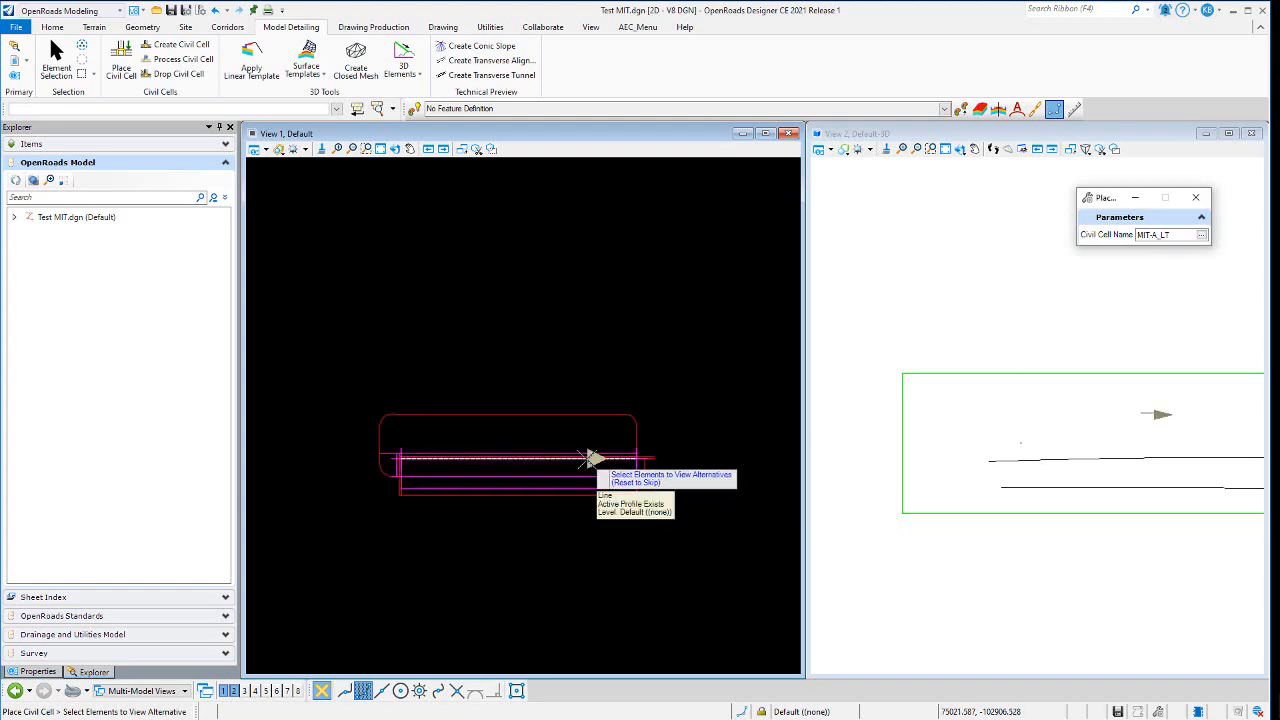
right_click(600, 377)
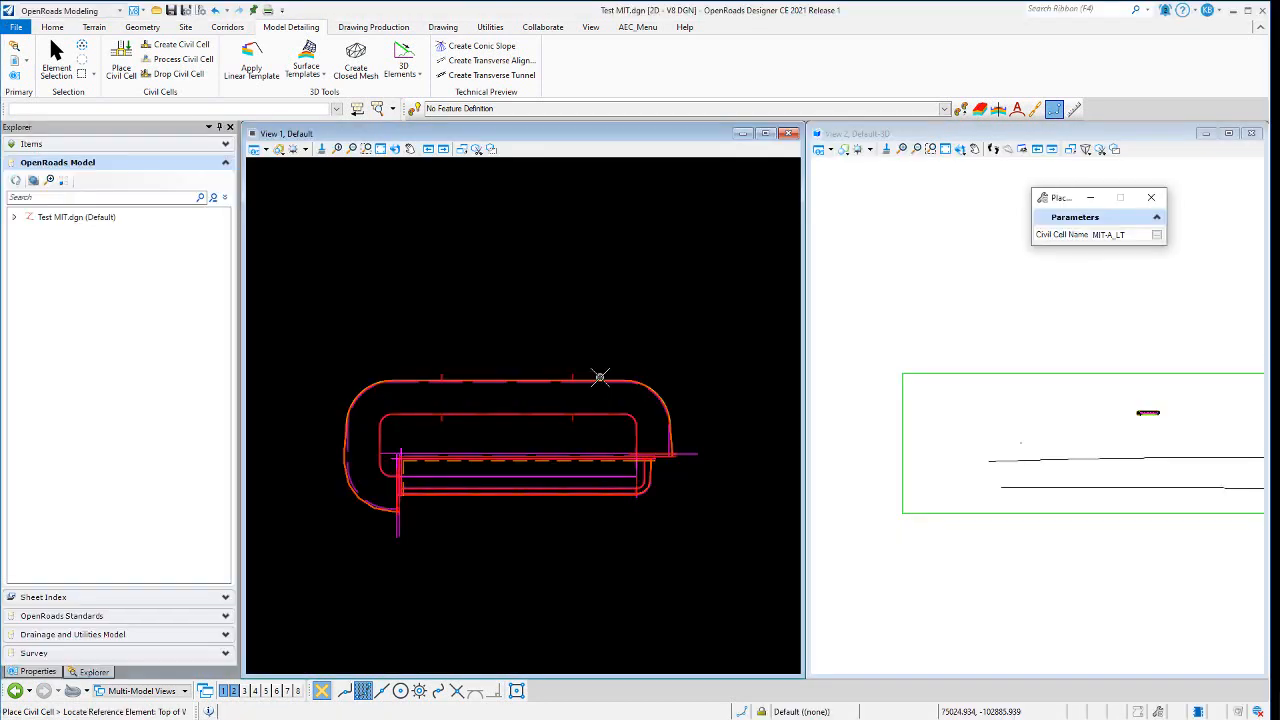
- Examine the placed civil cell by zooming in the plan view and the 3D view
scroll(438, 484, up, 1)
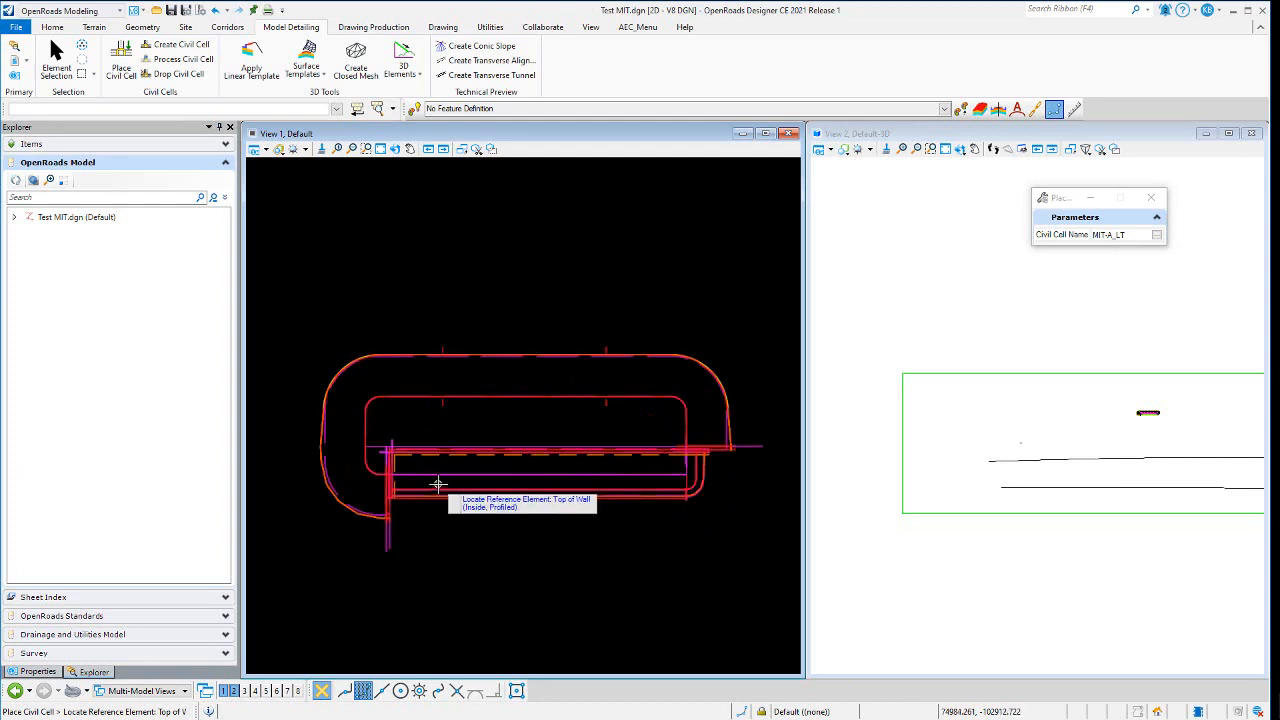
click(255, 149)
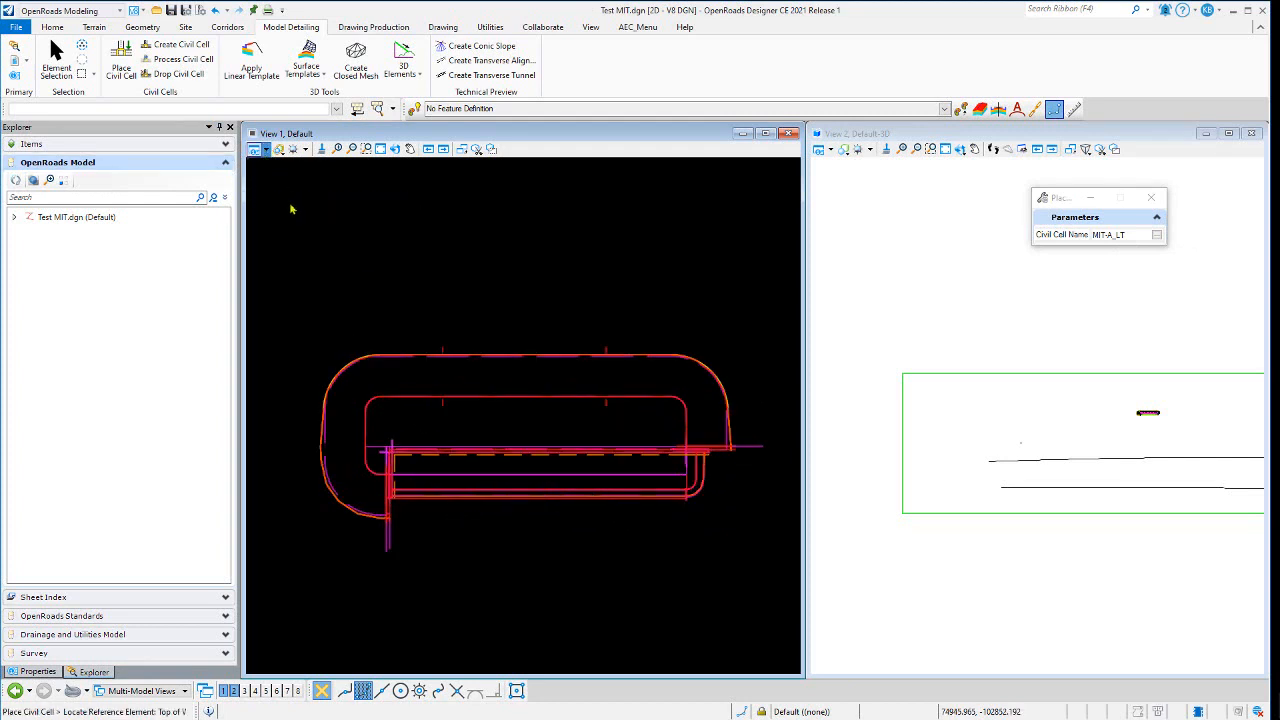
click(309, 333)
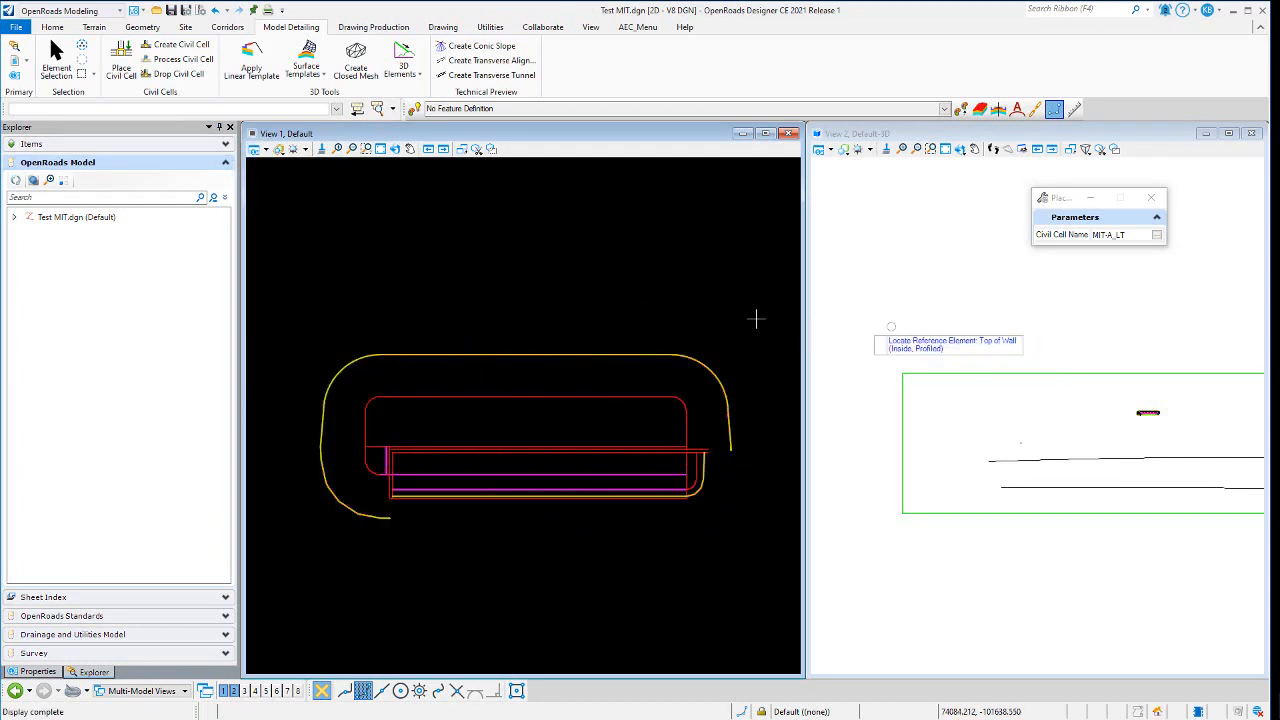
scroll(532, 402, up, 1)
scroll(1166, 395, up, 5)
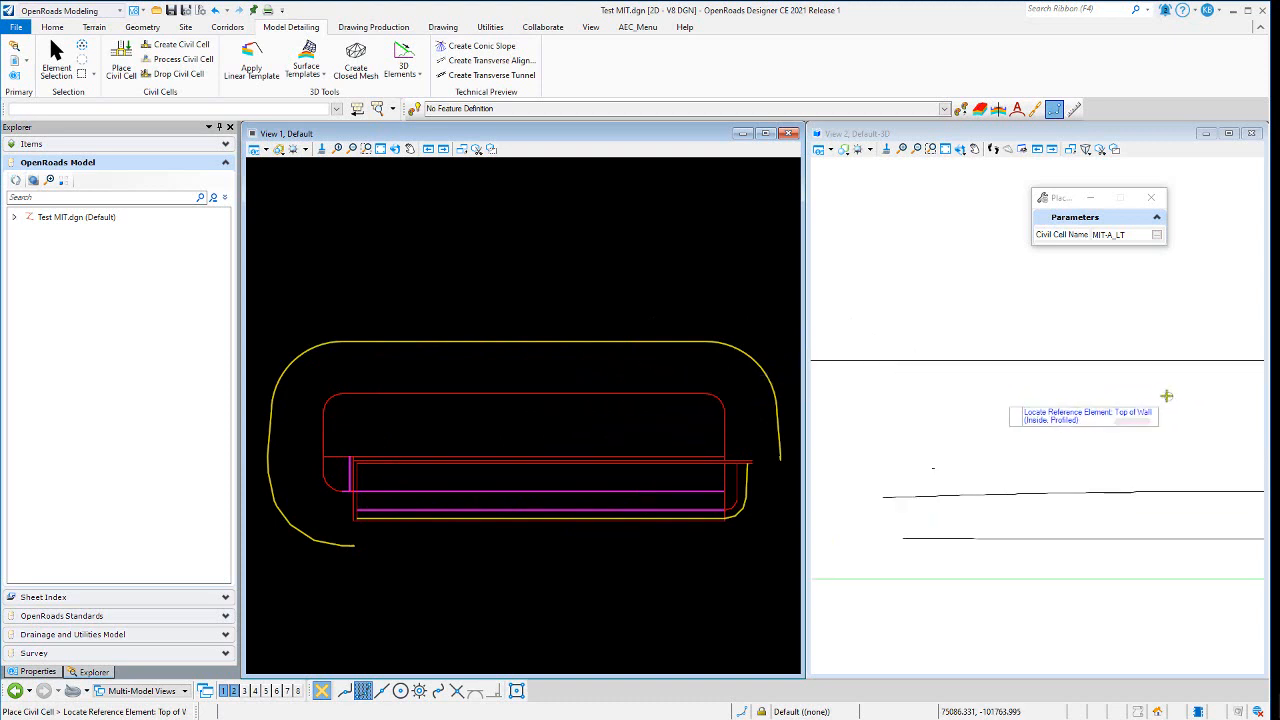
scroll(1130, 406, up, 4)
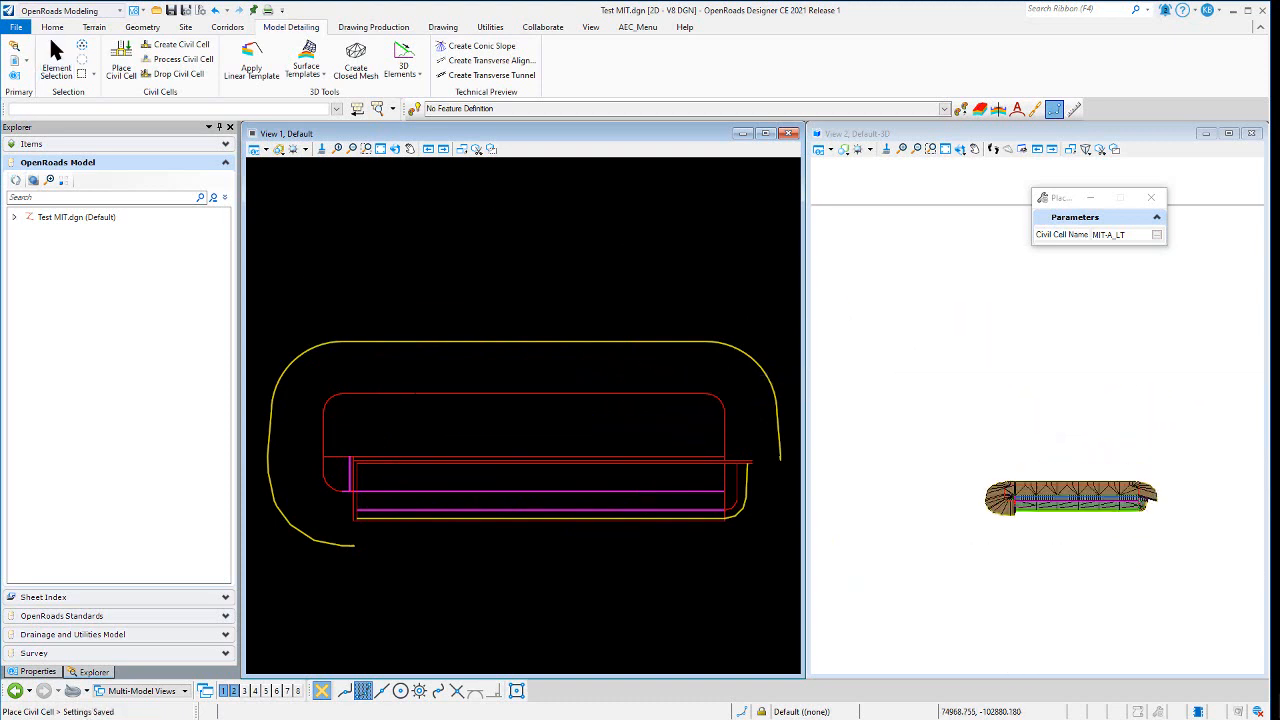
scroll(1101, 522, up, 4)
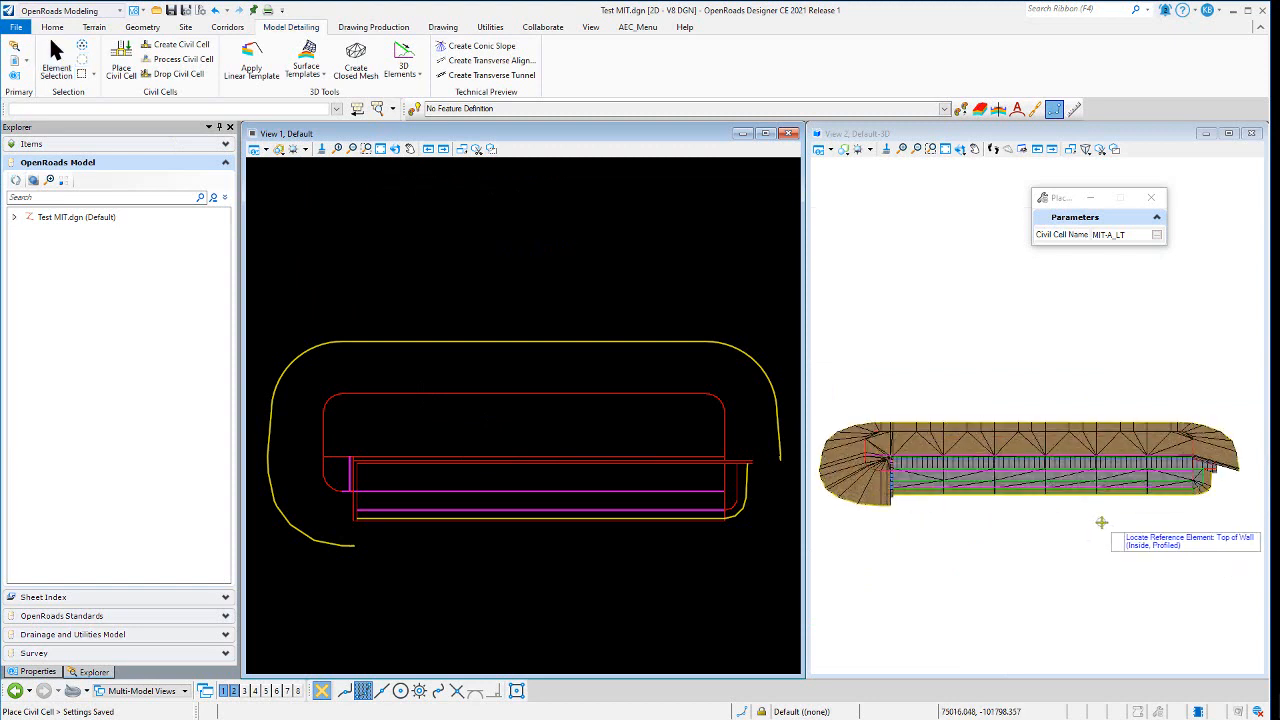
- Select the Wall Bottom element of the cell and review the properties of its Vertical CTRL1 profile line
click(56, 58)
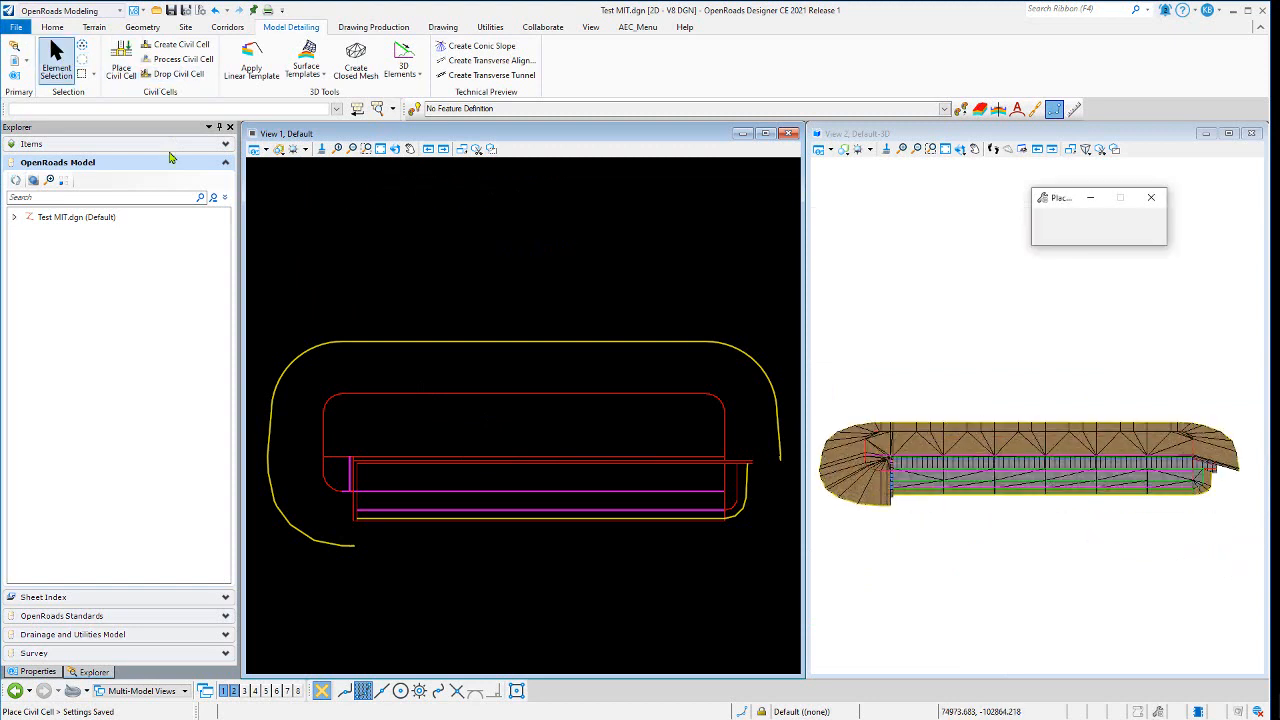
scroll(385, 490, up, 3)
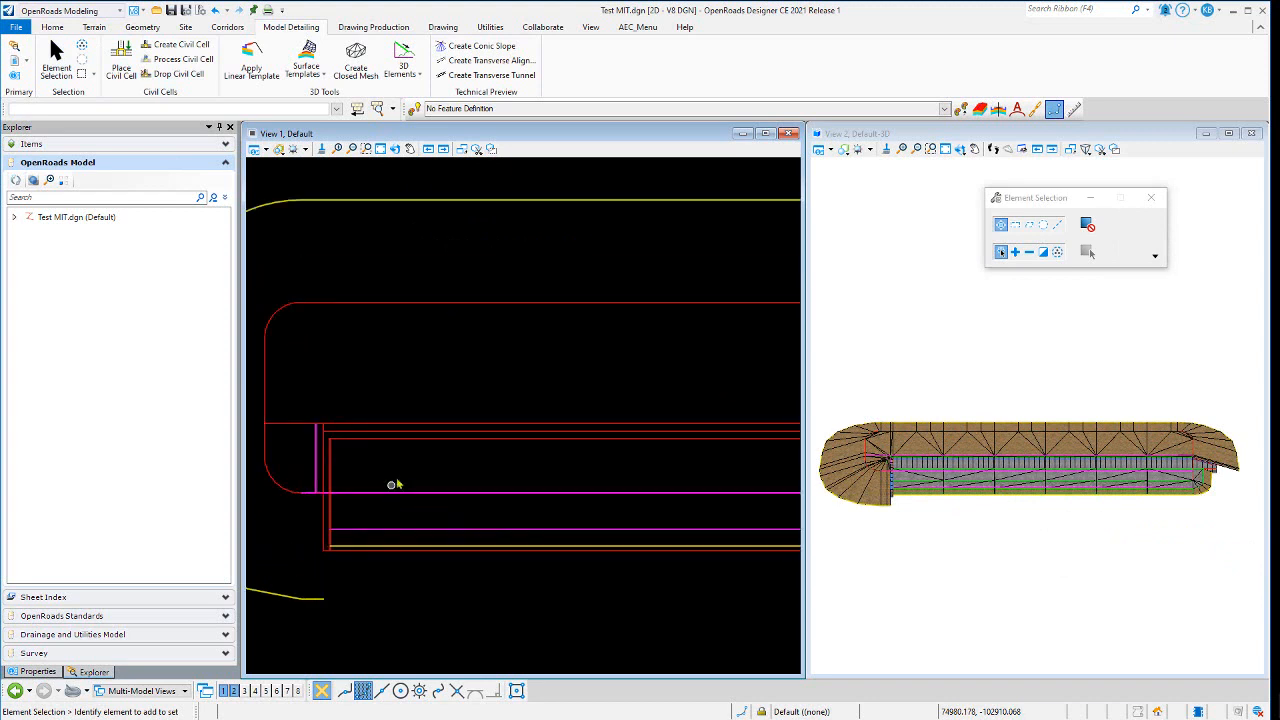
scroll(386, 450, up, 3)
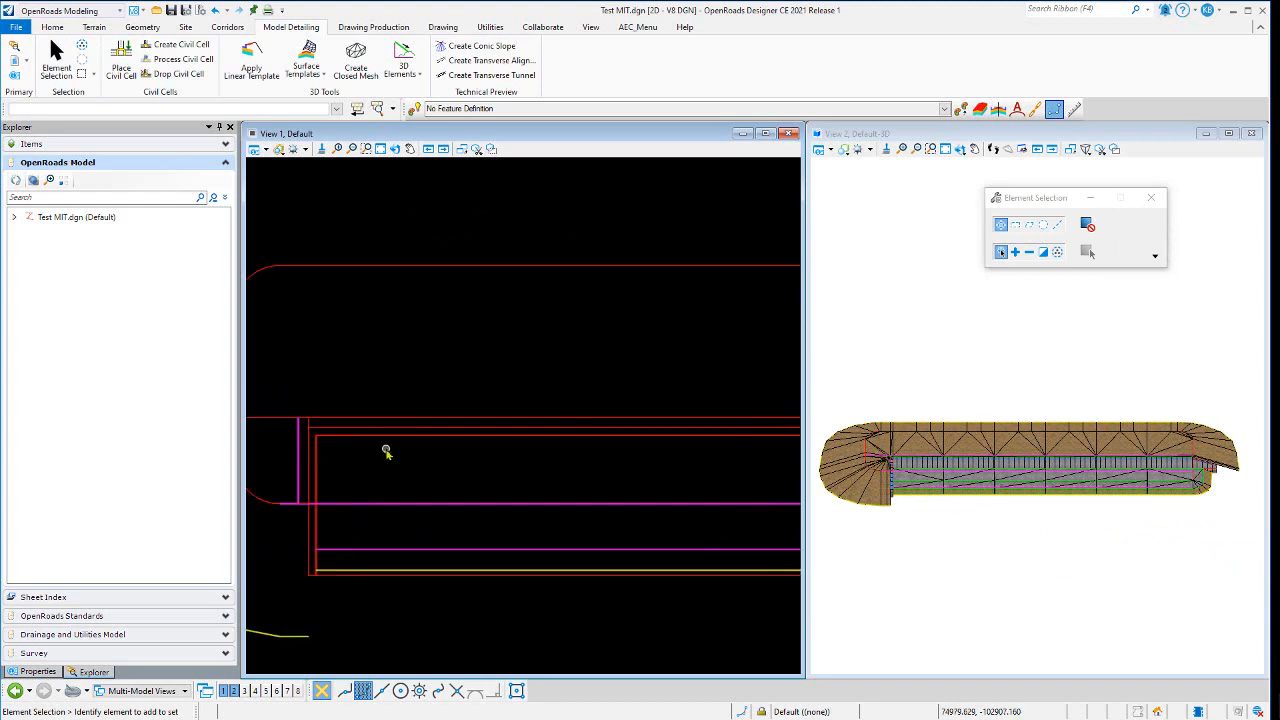
scroll(280, 420, up, 5)
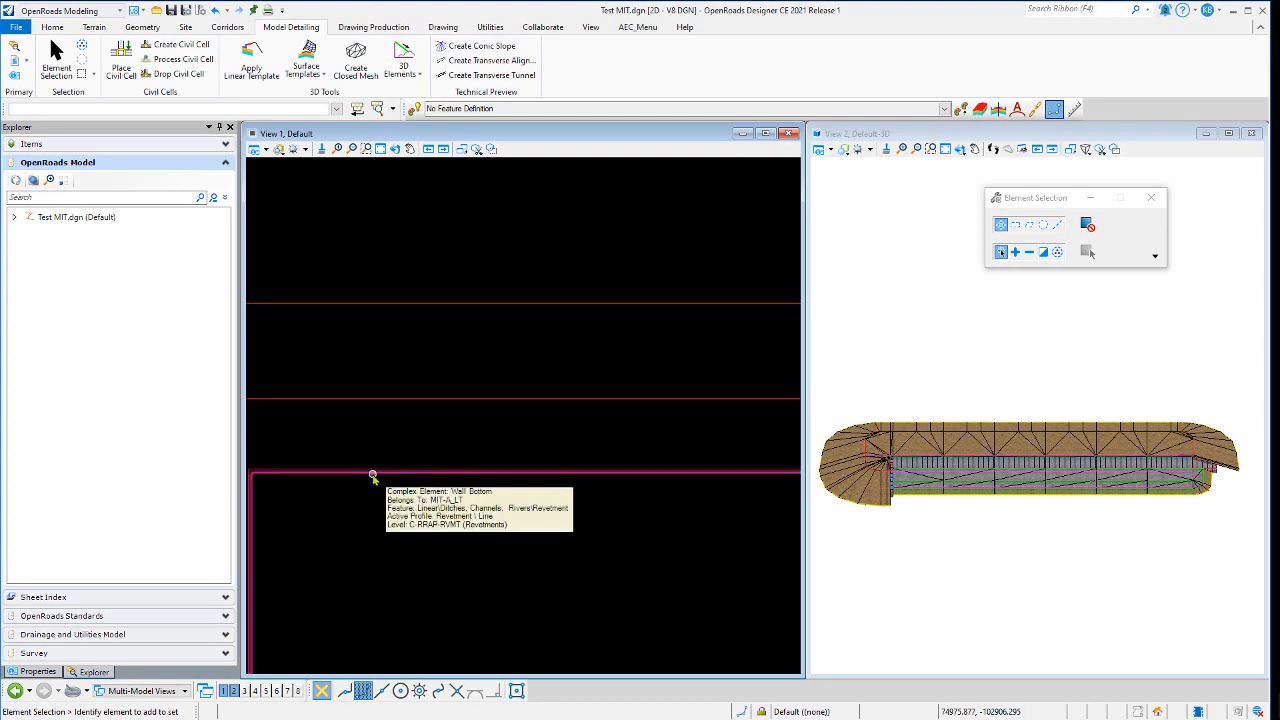
click(372, 477)
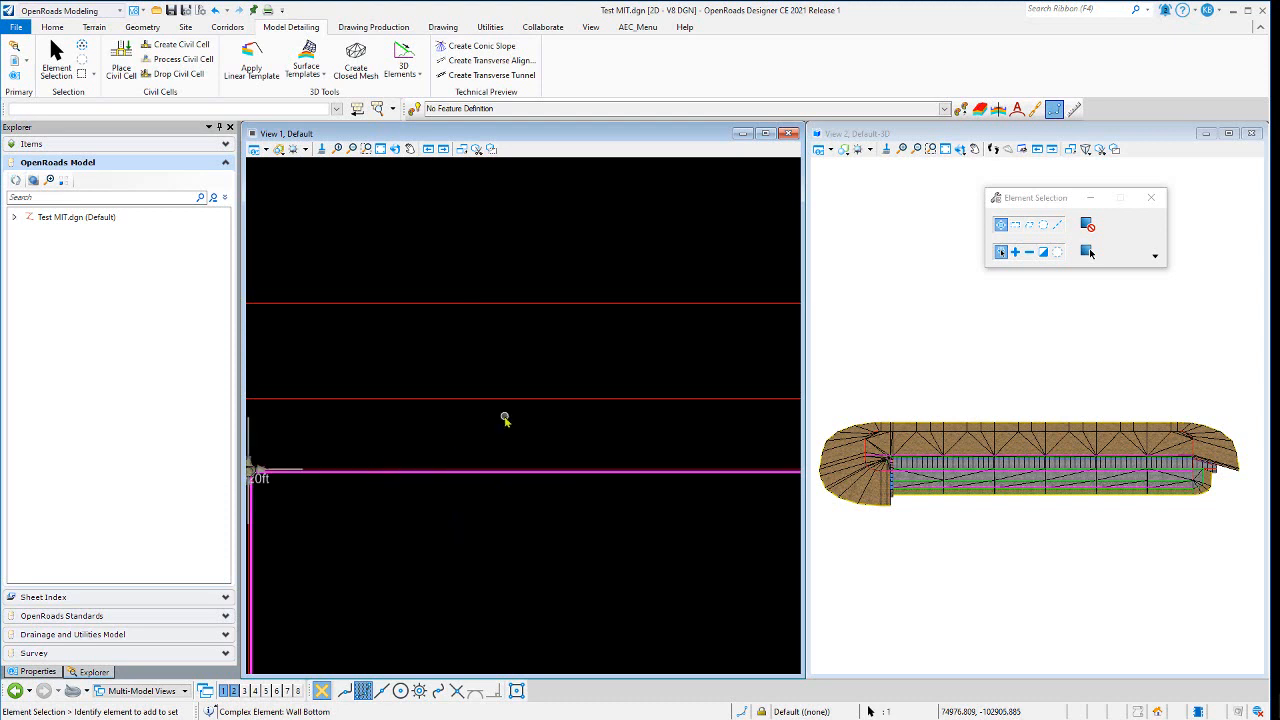
scroll(503, 420, down, 4)
scroll(432, 447, down, 3)
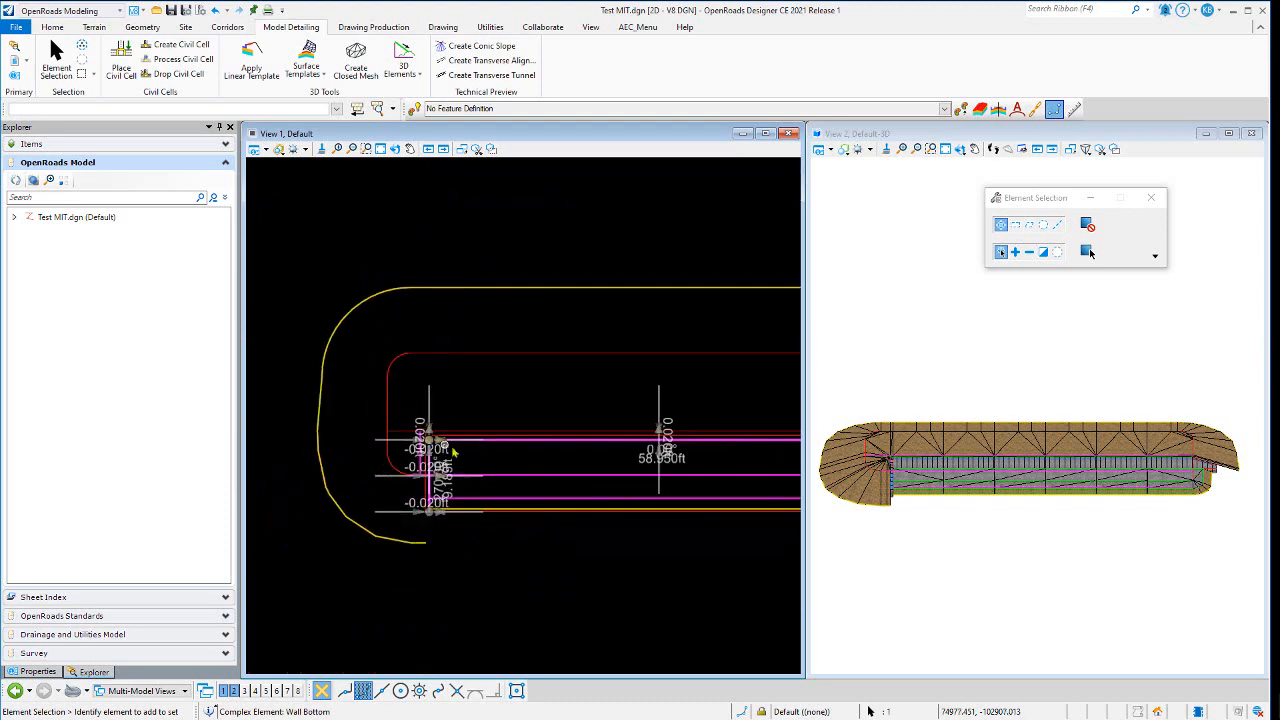
scroll(898, 482, up, 4)
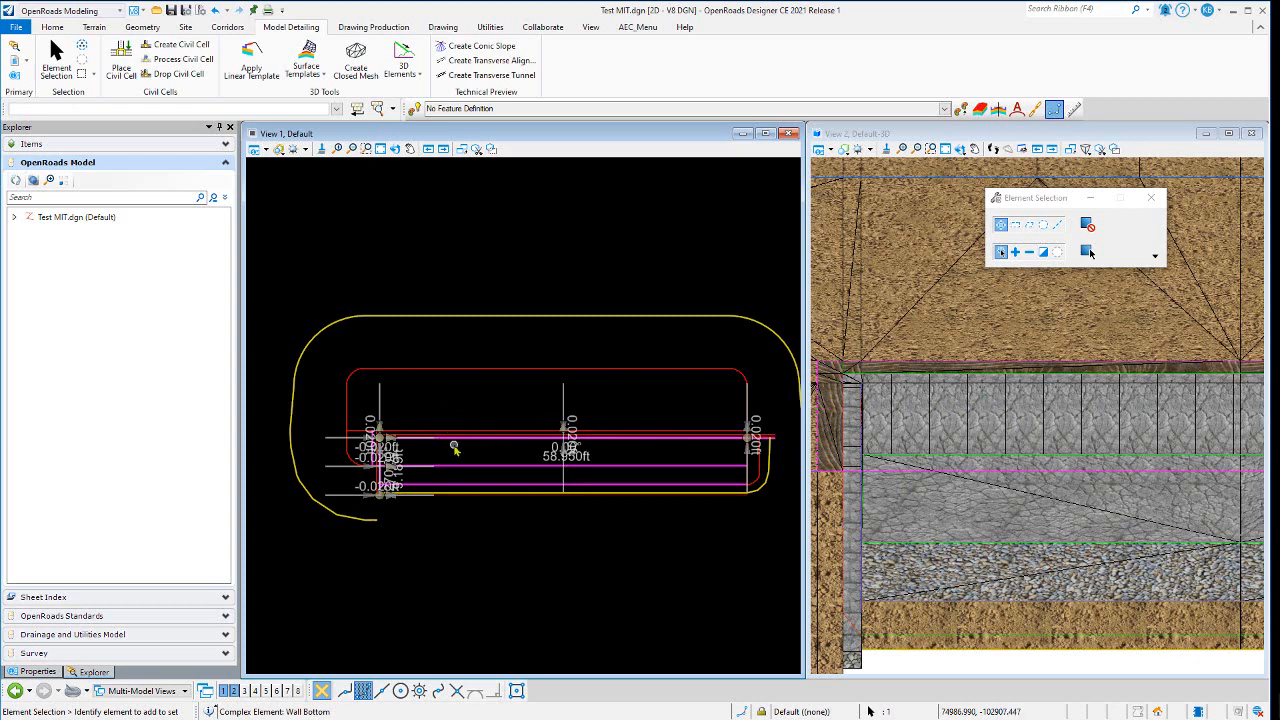
click(37, 672)
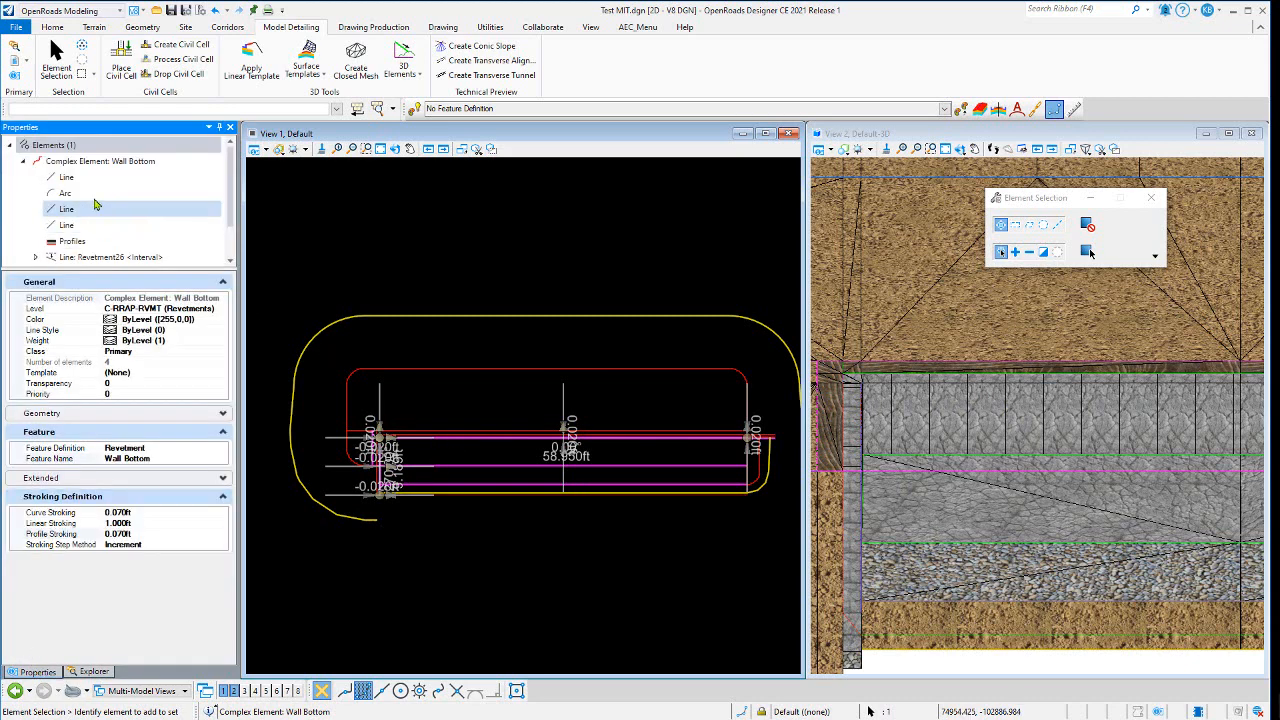
scroll(110, 200, down, 1)
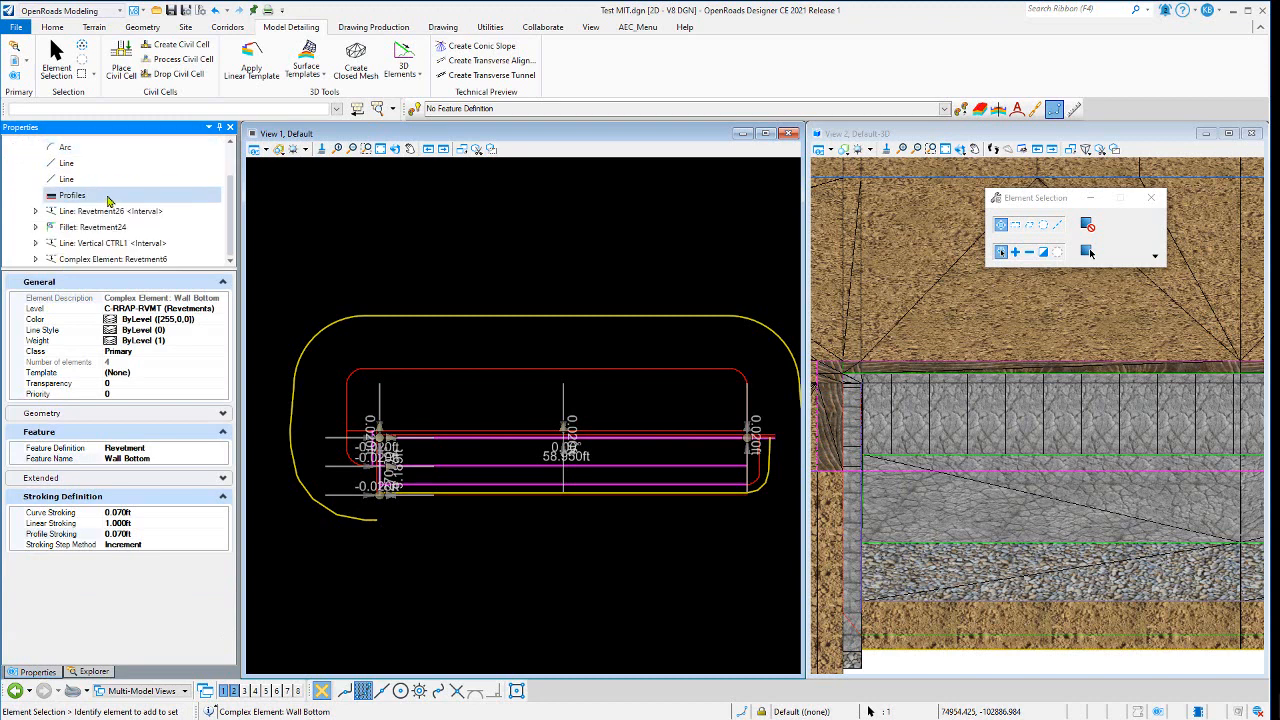
click(131, 246)
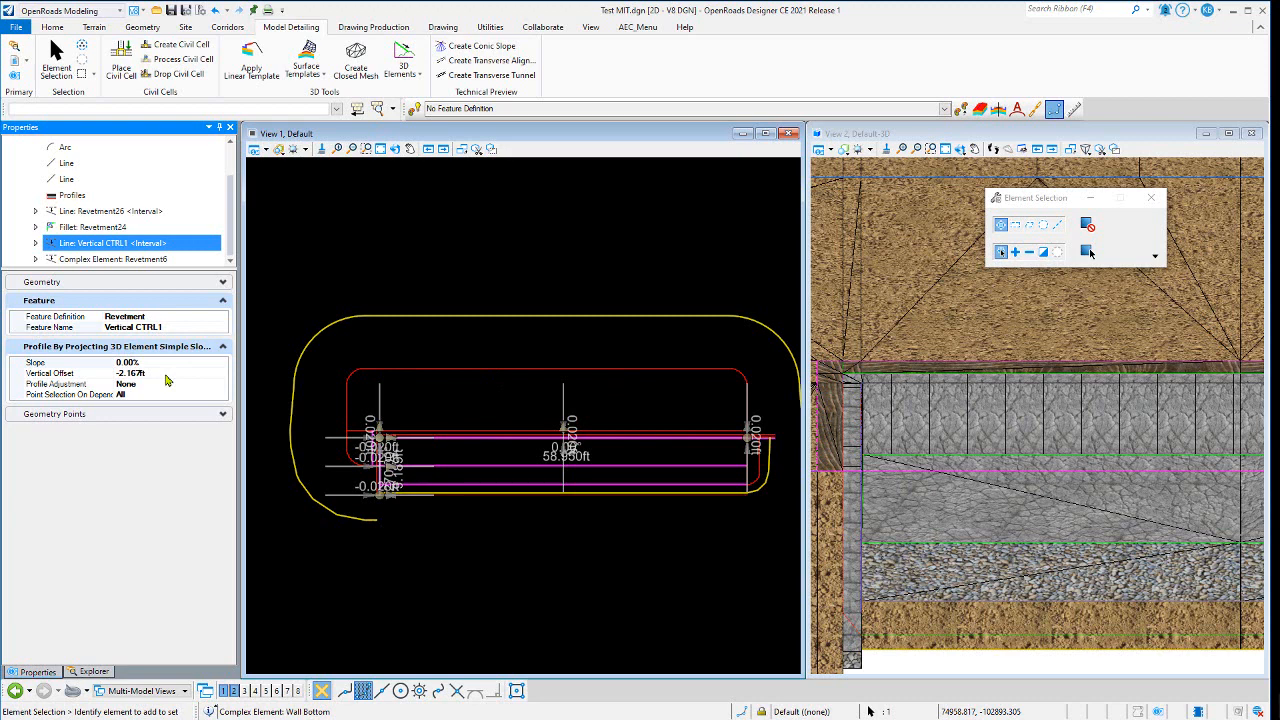
- Reselect the Wall Bottom element and inspect its Vertical CTRL1 profile properties again
click(471, 404)
scroll(400, 445, up, 2)
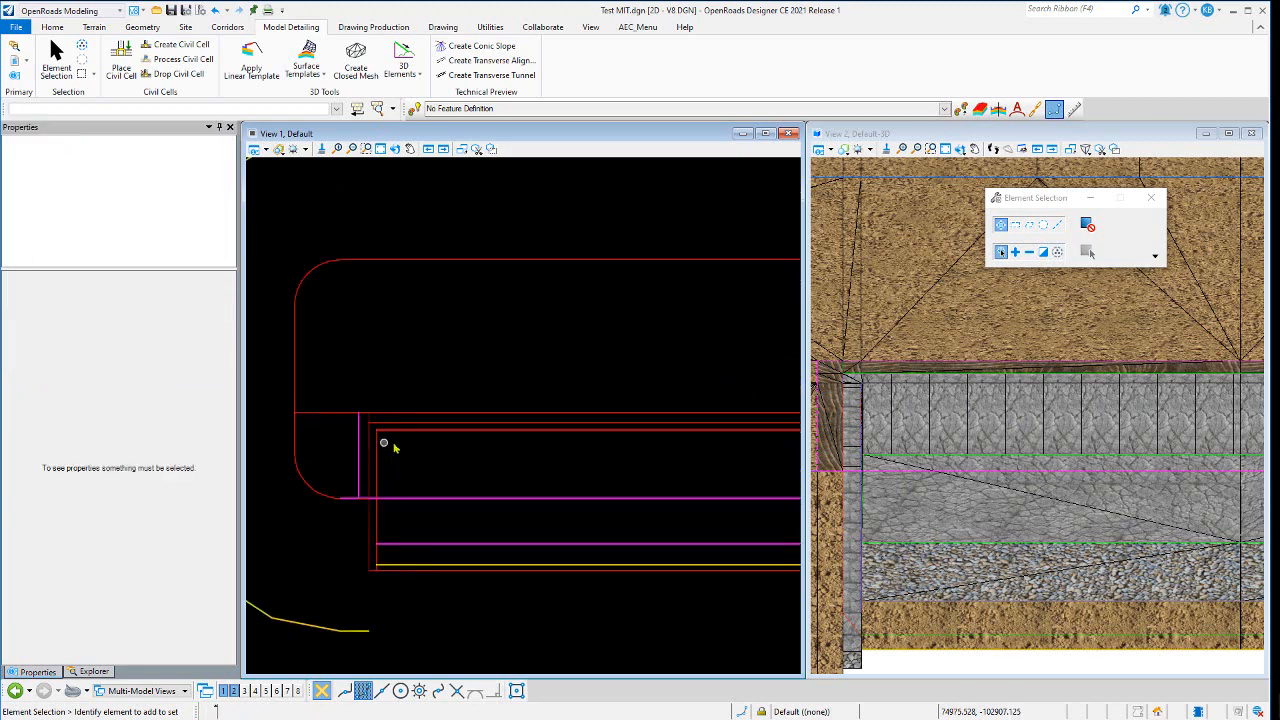
scroll(400, 440, up, 4)
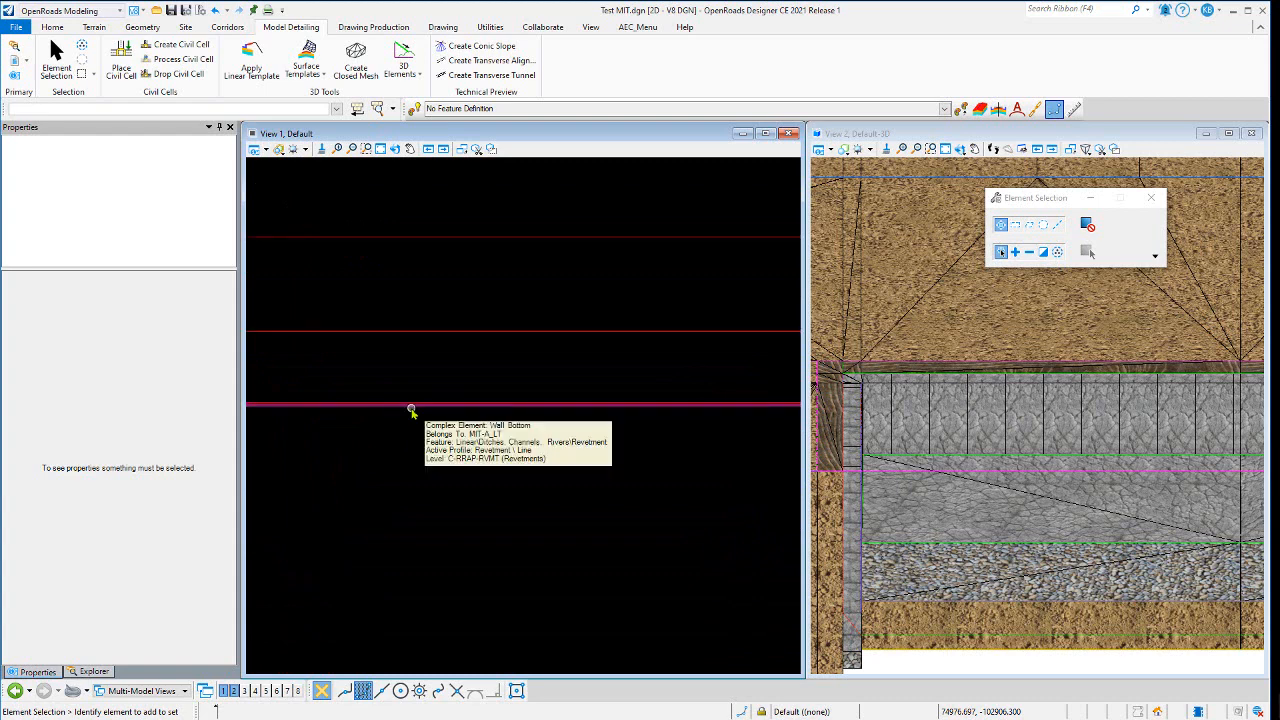
click(411, 408)
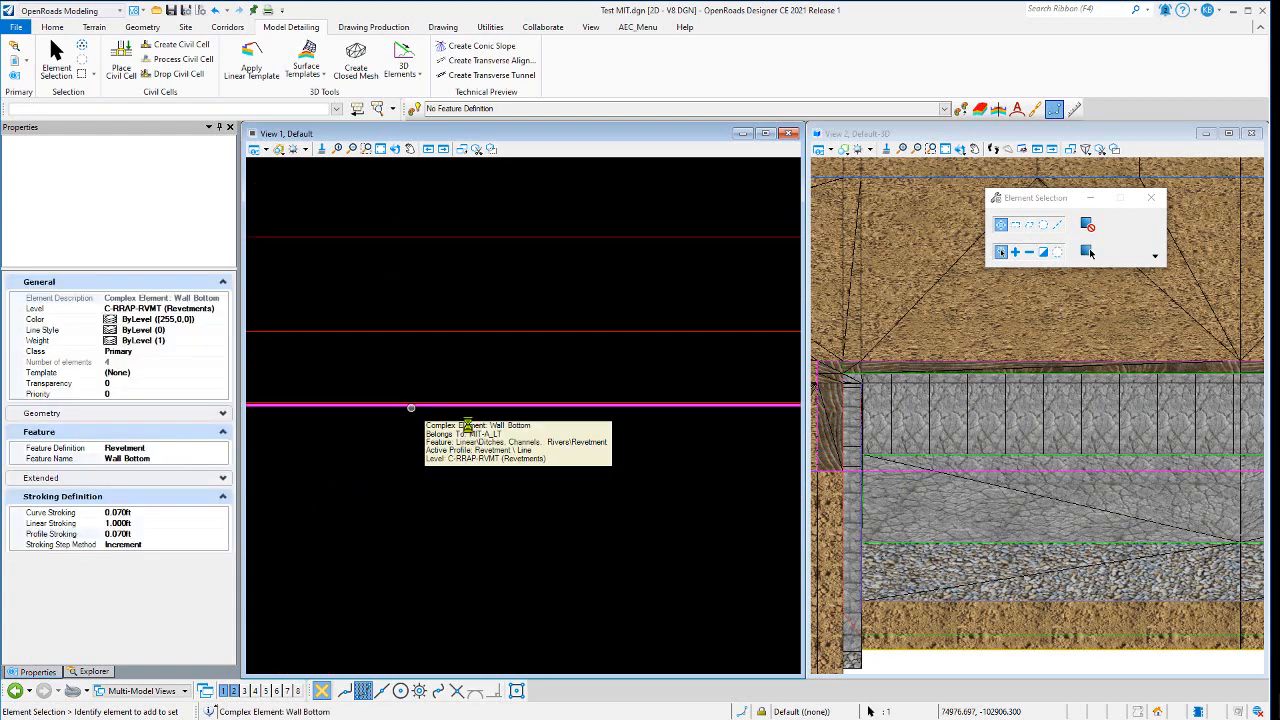
scroll(460, 457, down, 5)
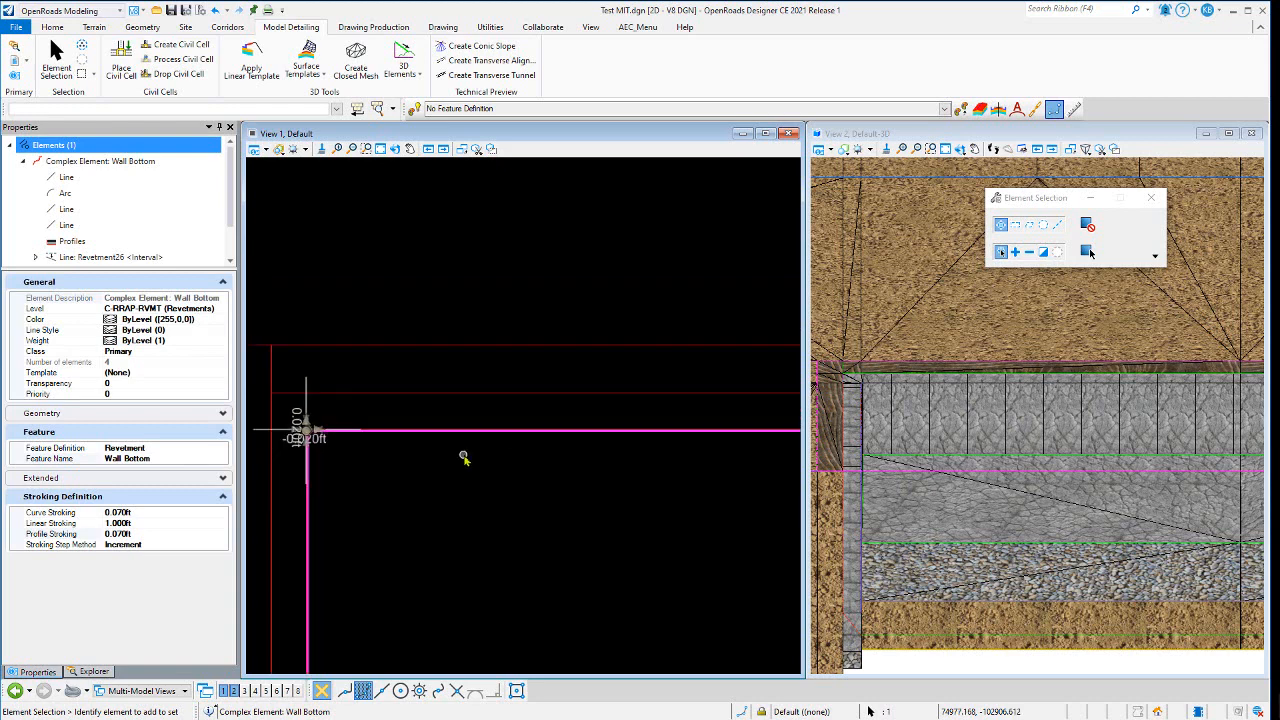
scroll(419, 463, down, 4)
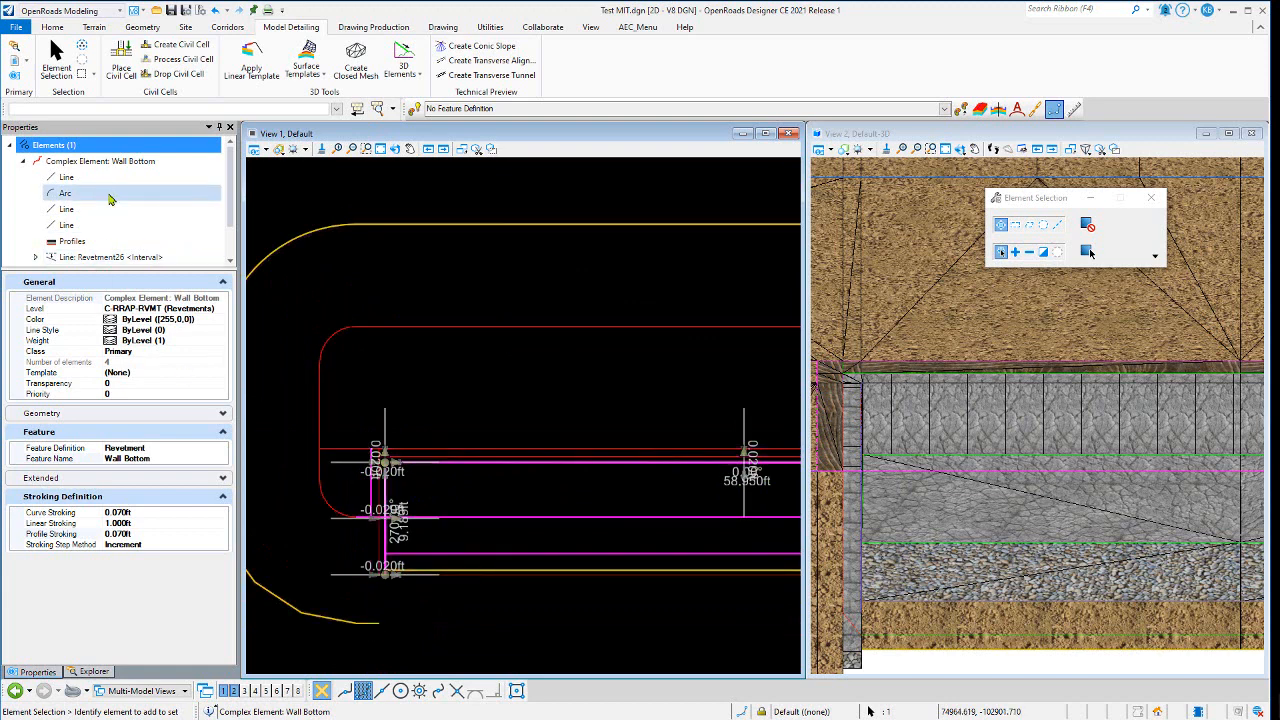
scroll(113, 199, down, 1)
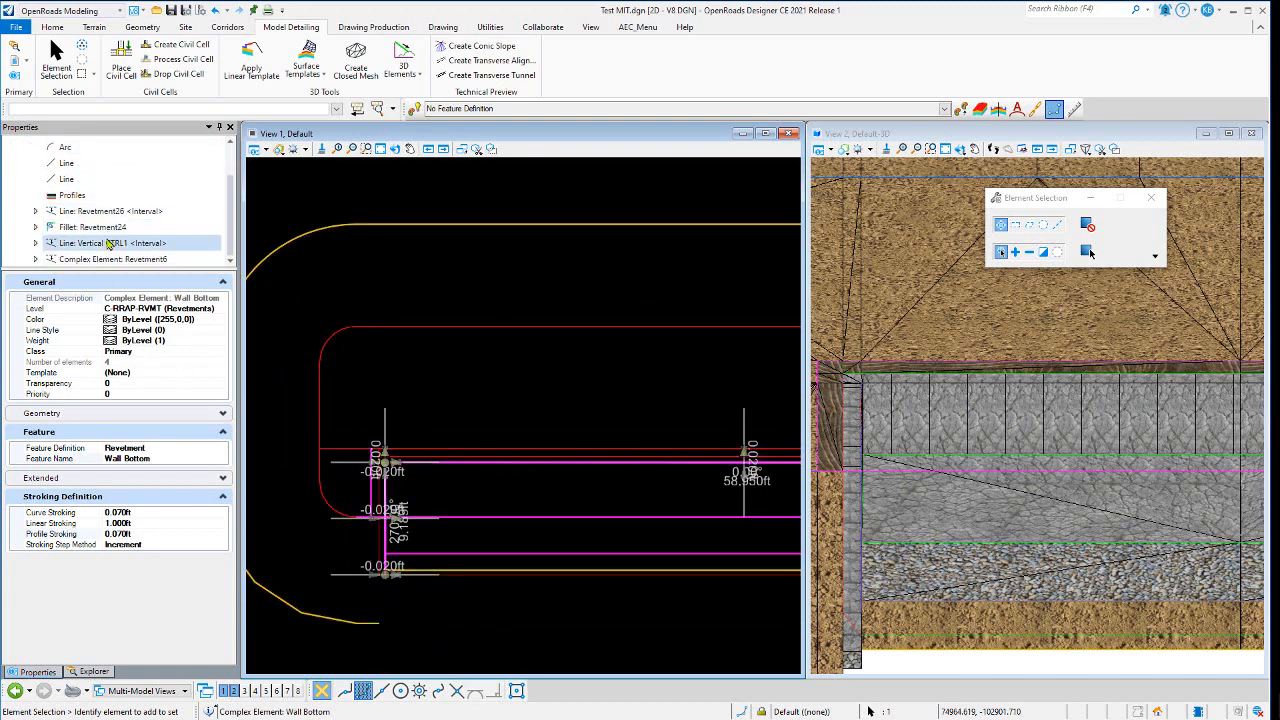
click(106, 242)
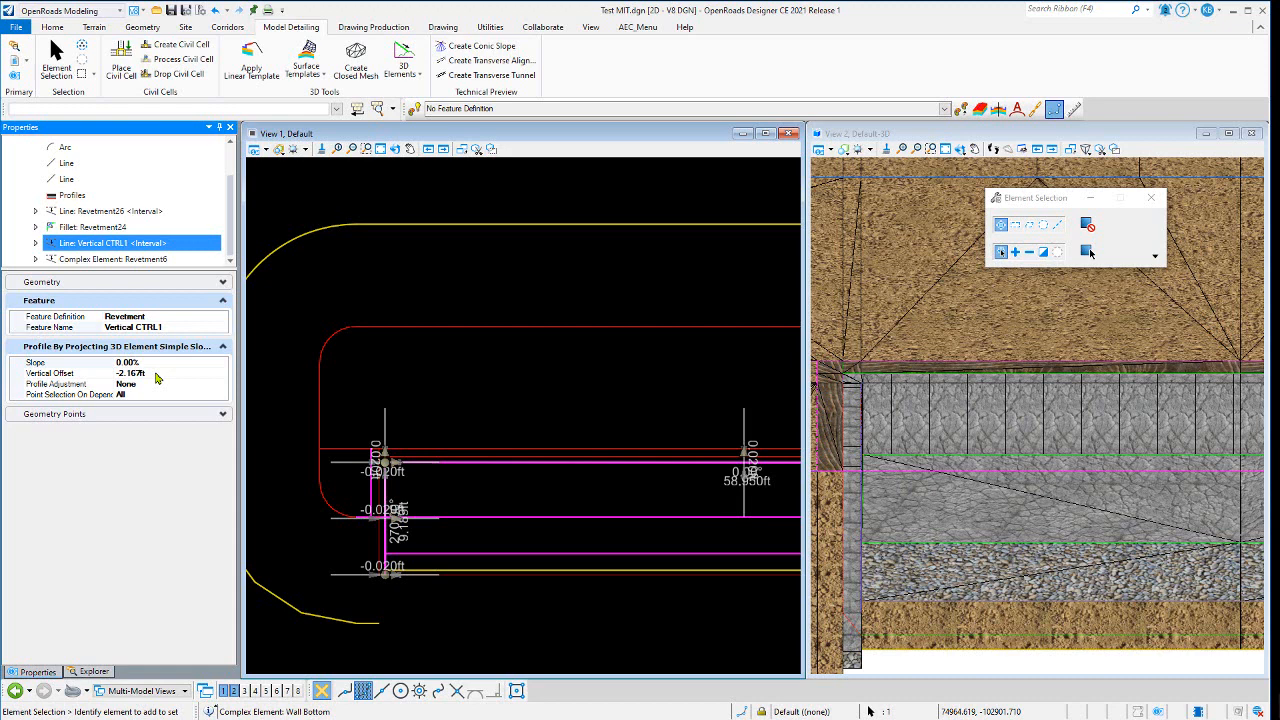
- Zoom to the cell's inner corner and select the Revetment32 line to review its properties
click(452, 378)
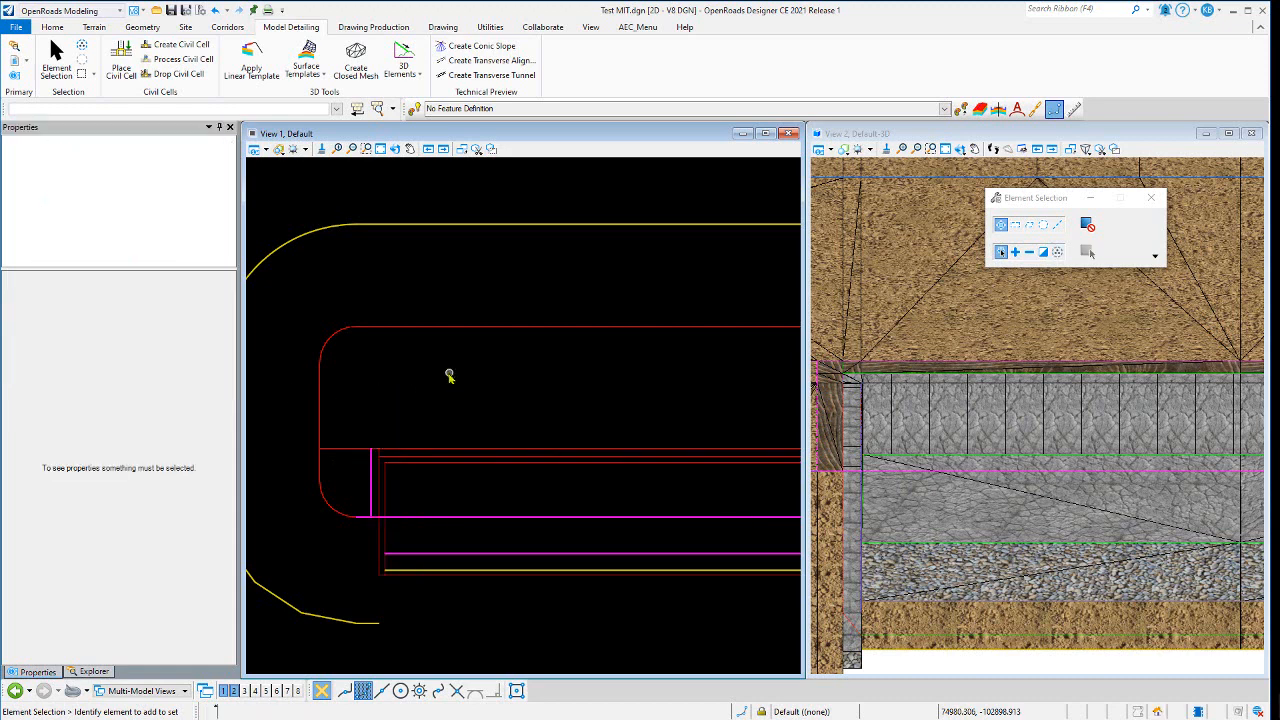
scroll(403, 477, up, 2)
scroll(363, 449, down, 2)
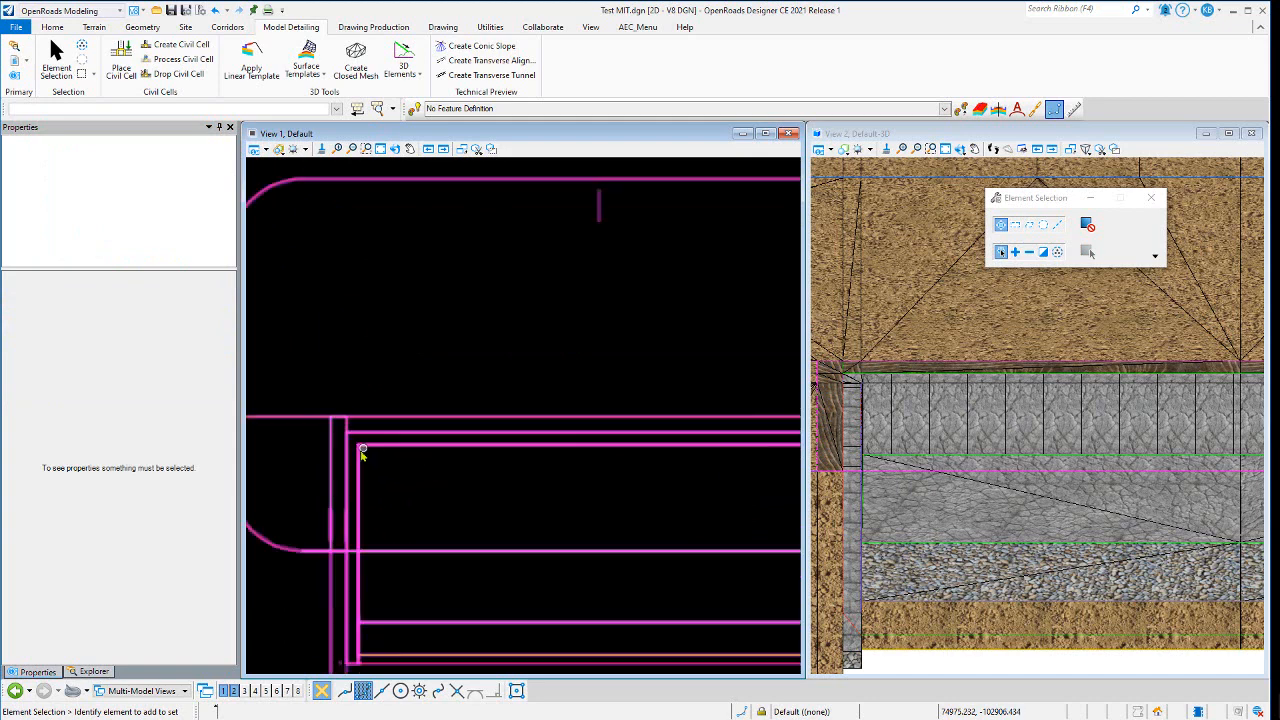
scroll(352, 500, up, 2)
scroll(350, 503, up, 2)
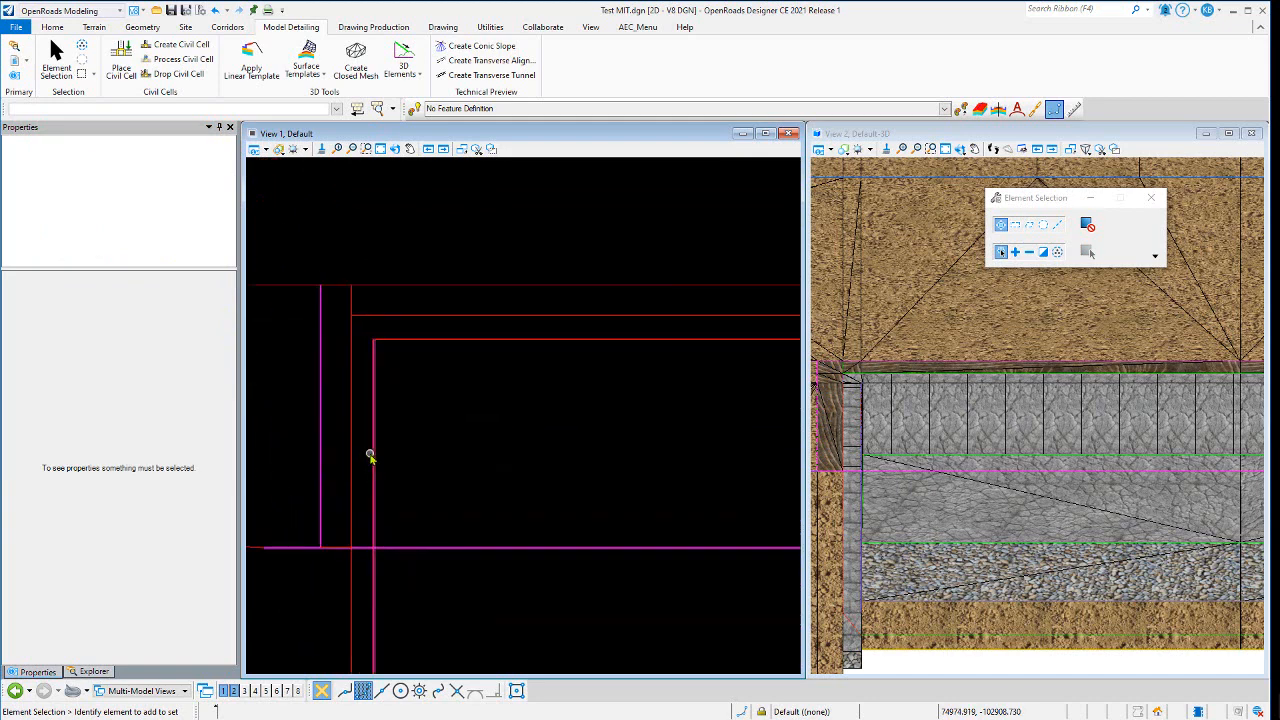
click(370, 456)
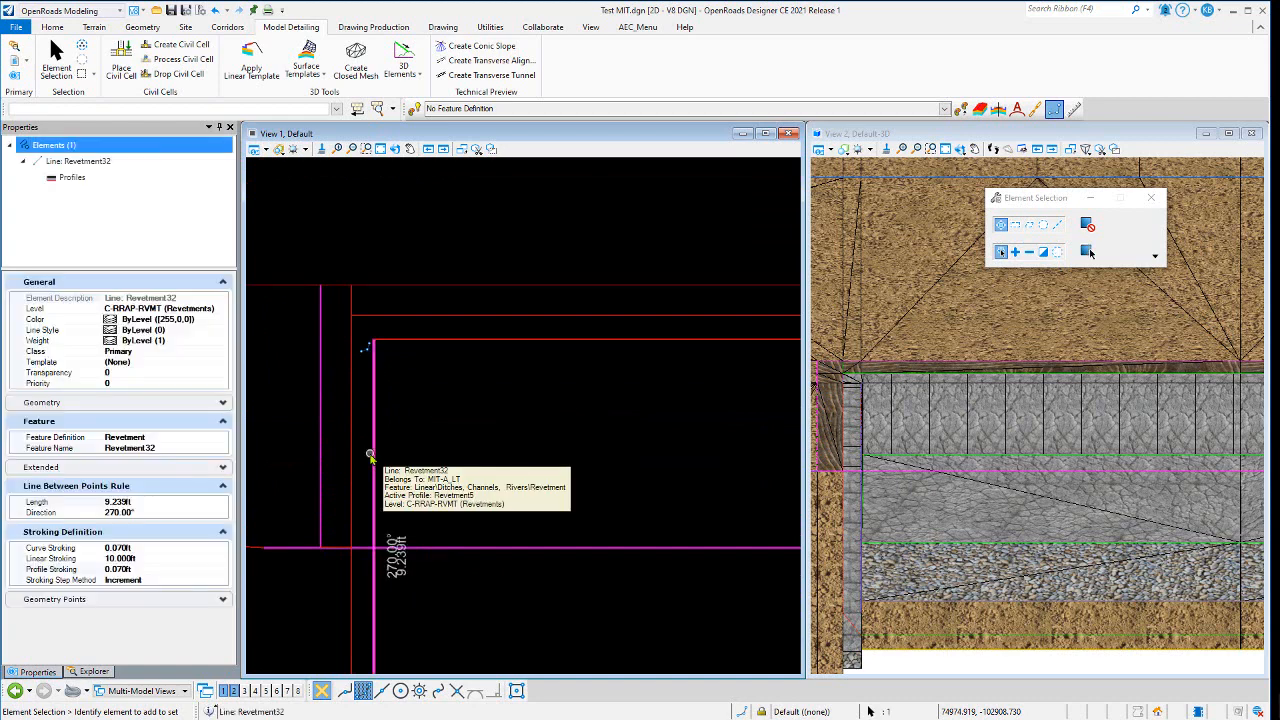
click(399, 398)
- Reselect the Revetment32 line at the inner corner and open its profile in a new profile view
scroll(358, 502, up, 2)
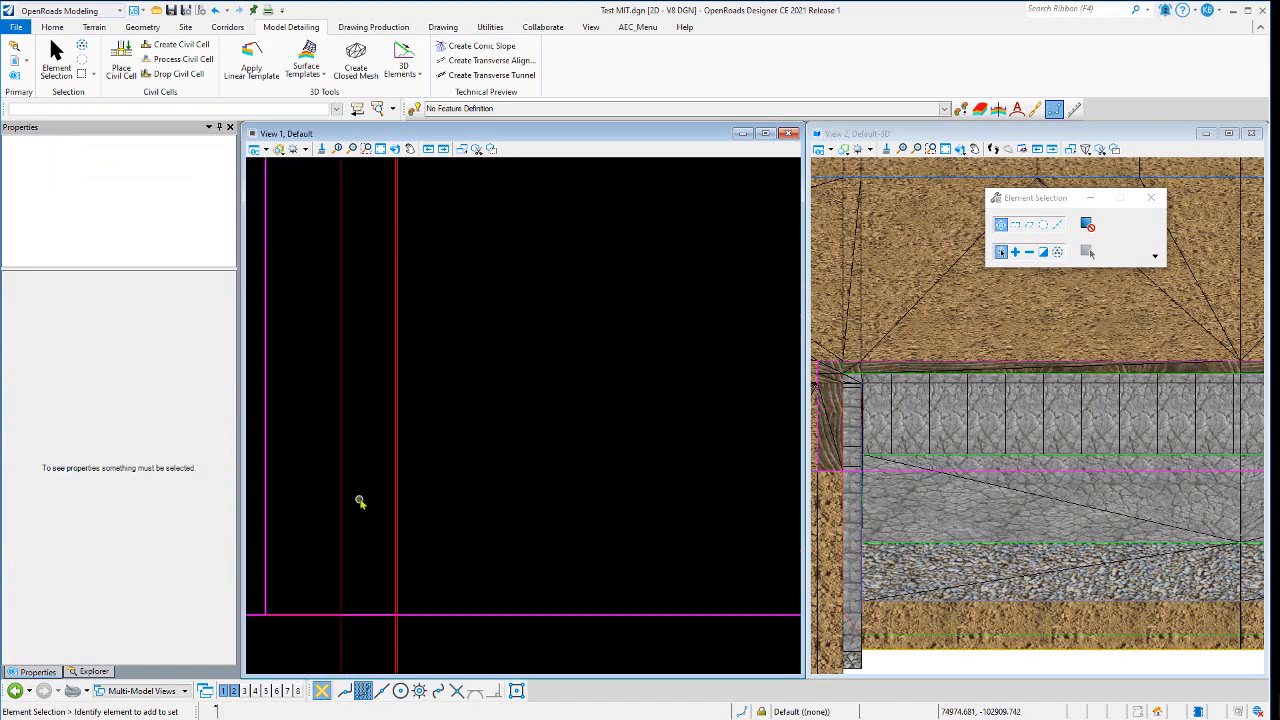
scroll(407, 390, down, 2)
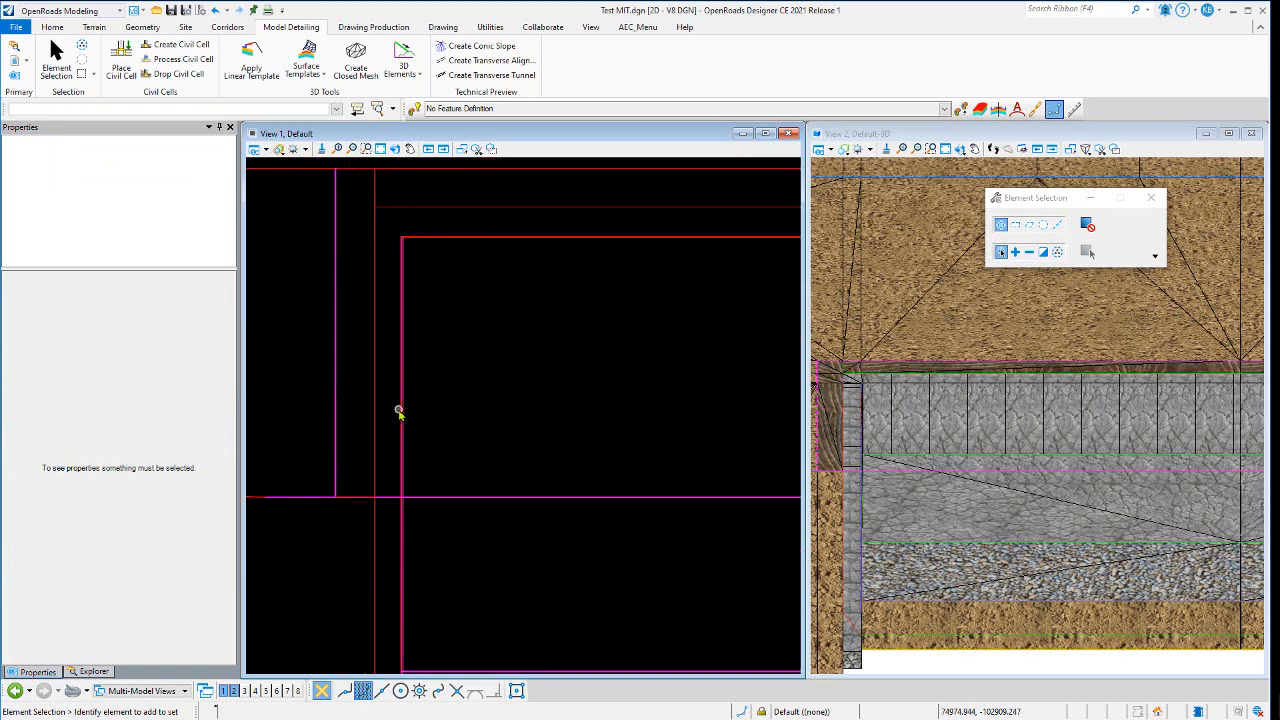
click(398, 411)
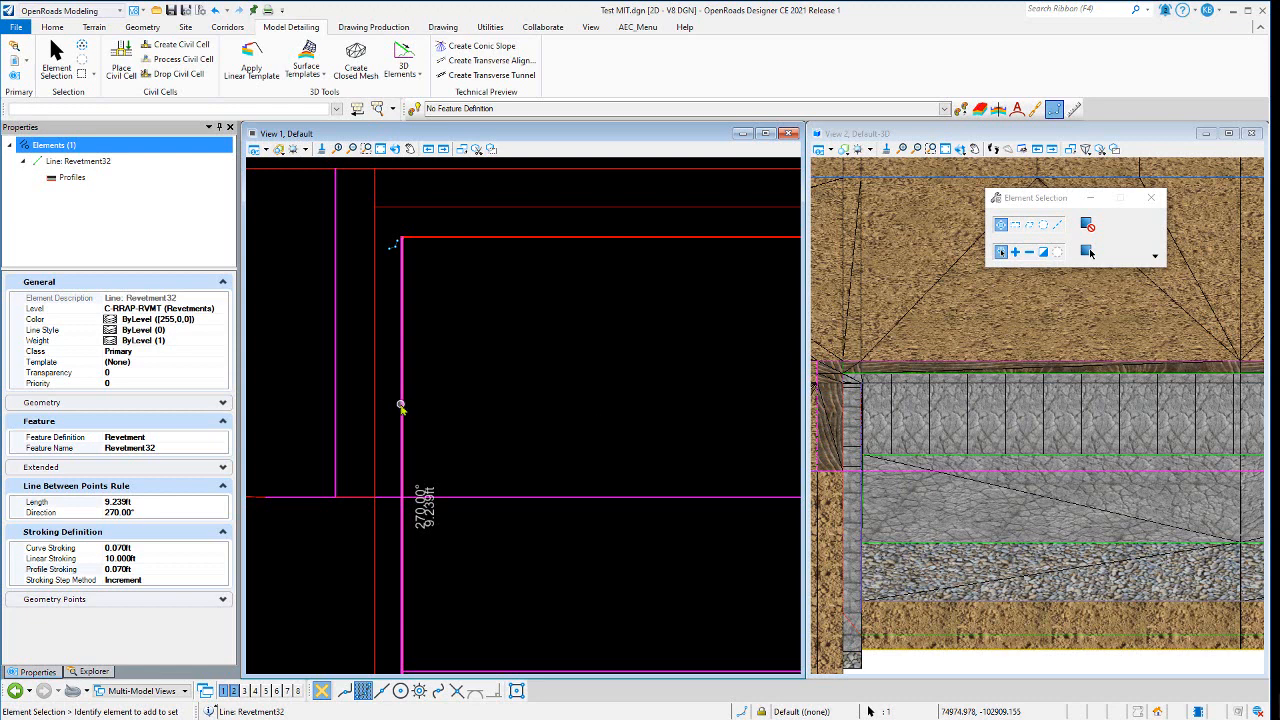
mouse_move(400, 404)
click(437, 397)
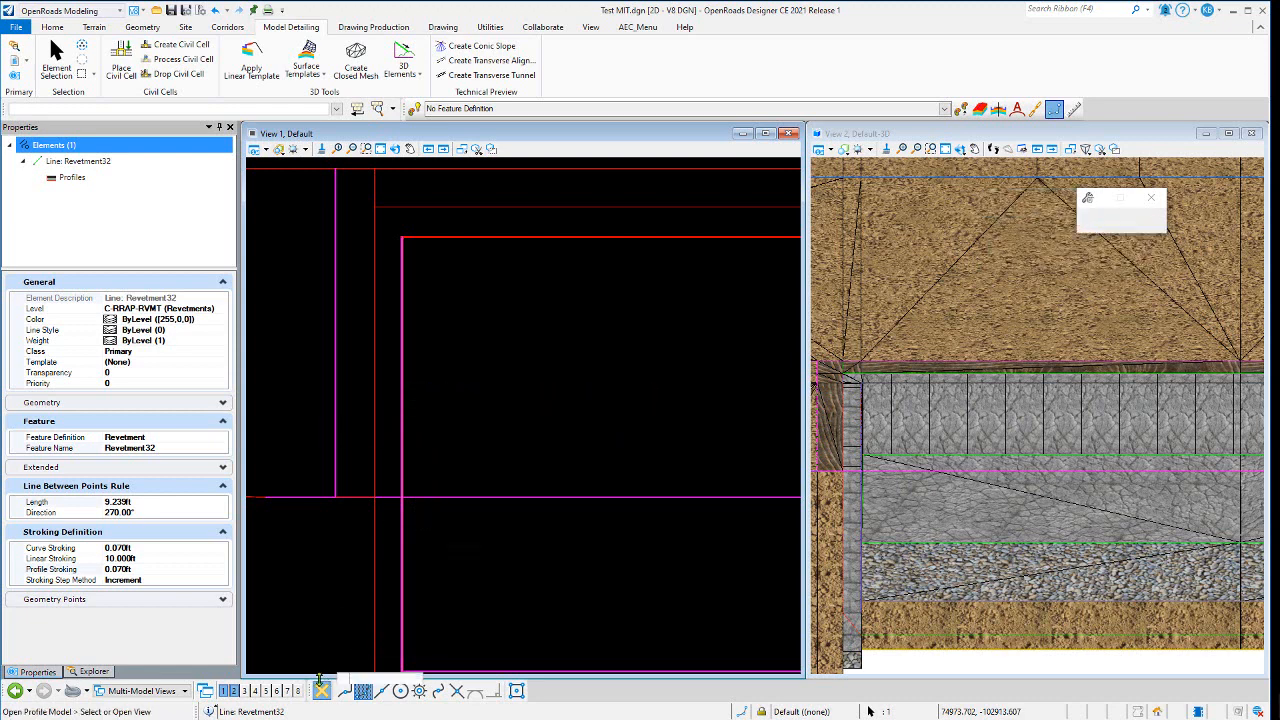
click(895, 532)
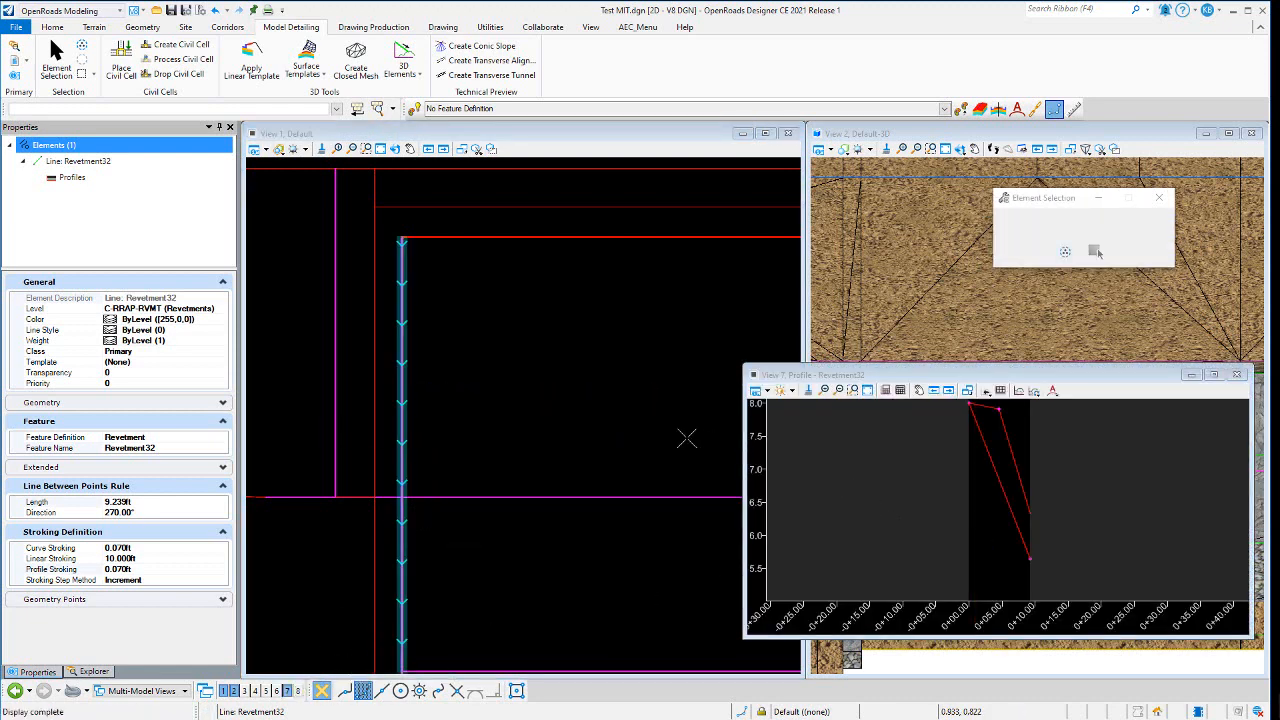
- Move the profile view window aside and select the Revetment32 profile line inside it
scroll(325, 301, down, 3)
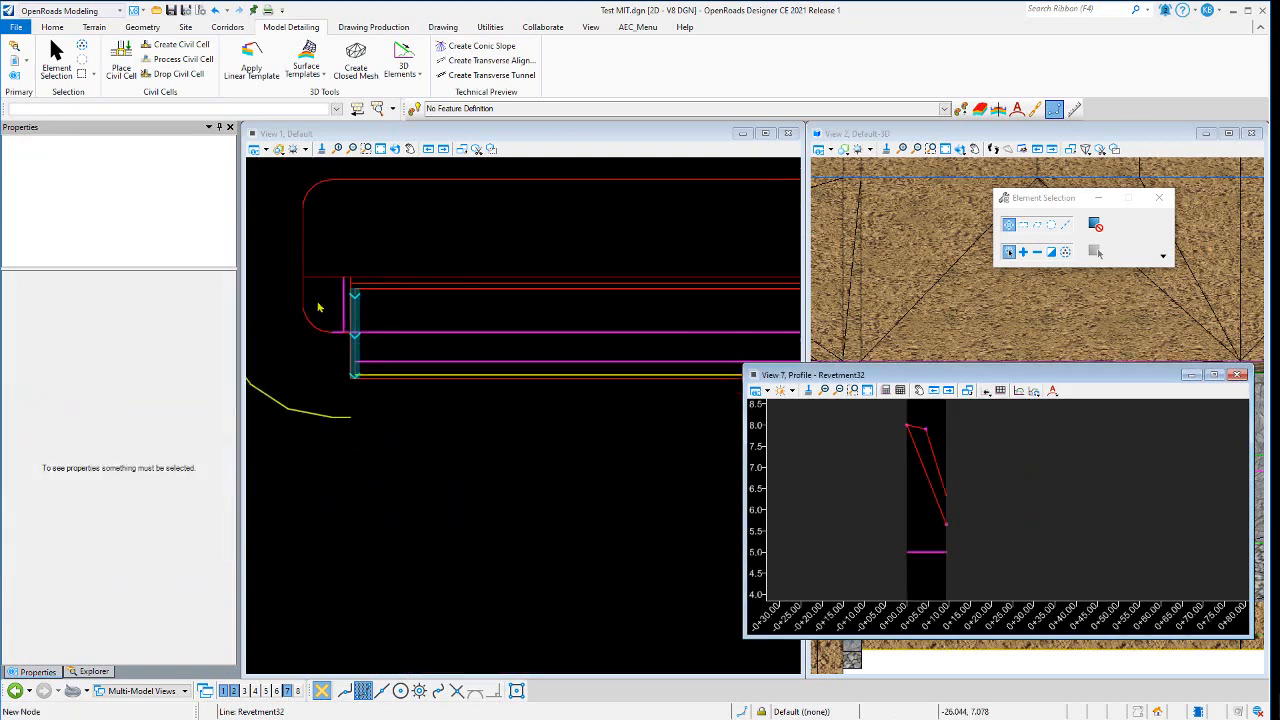
scroll(437, 305, up, 2)
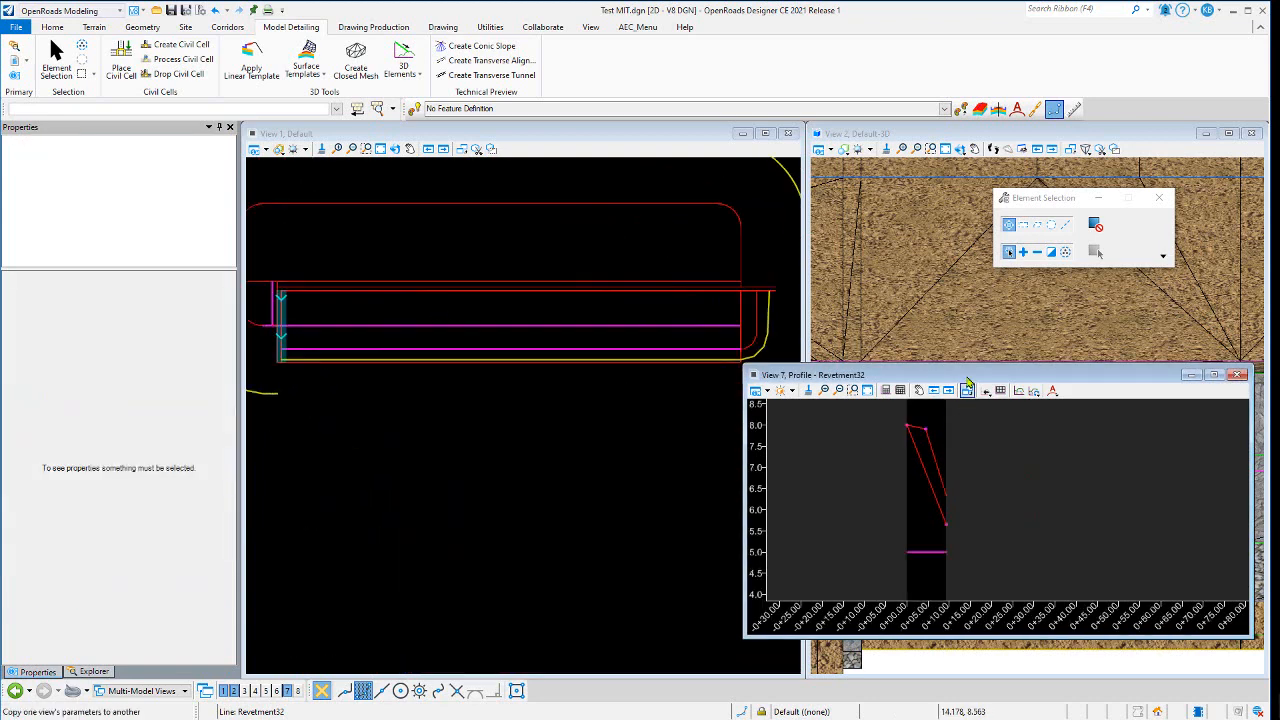
drag(971, 375, 894, 524)
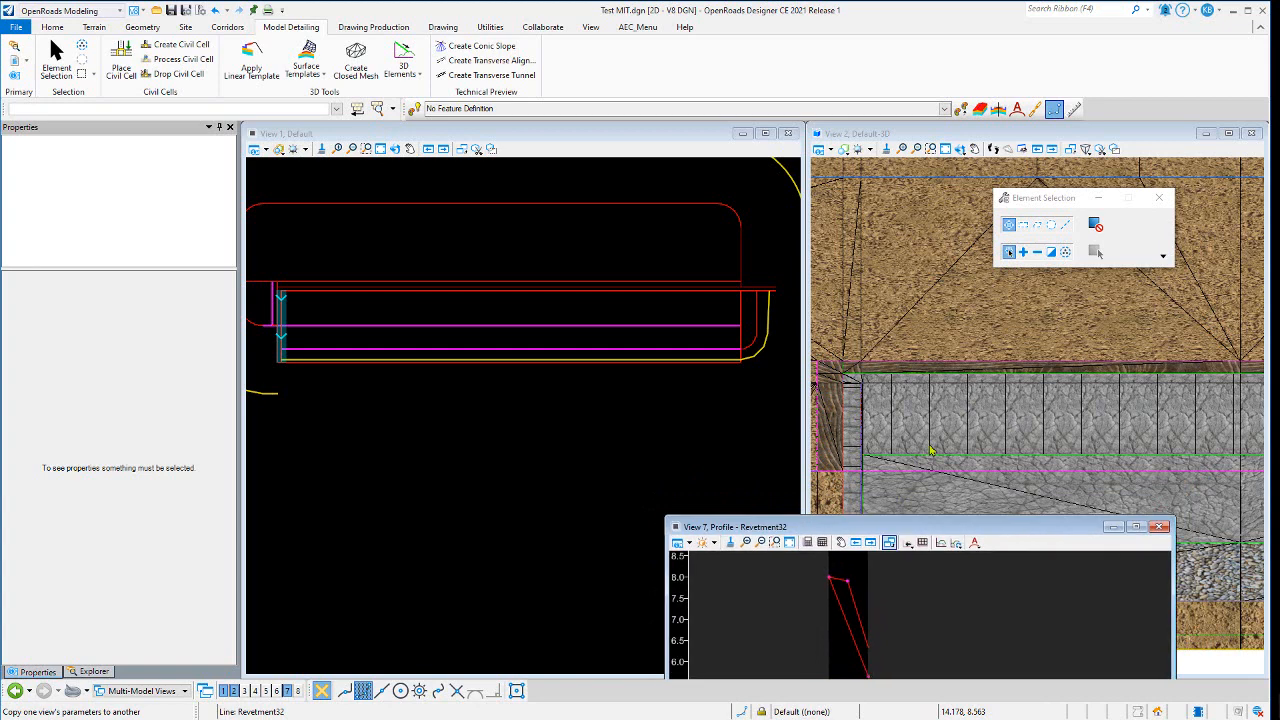
scroll(967, 320, down, 2)
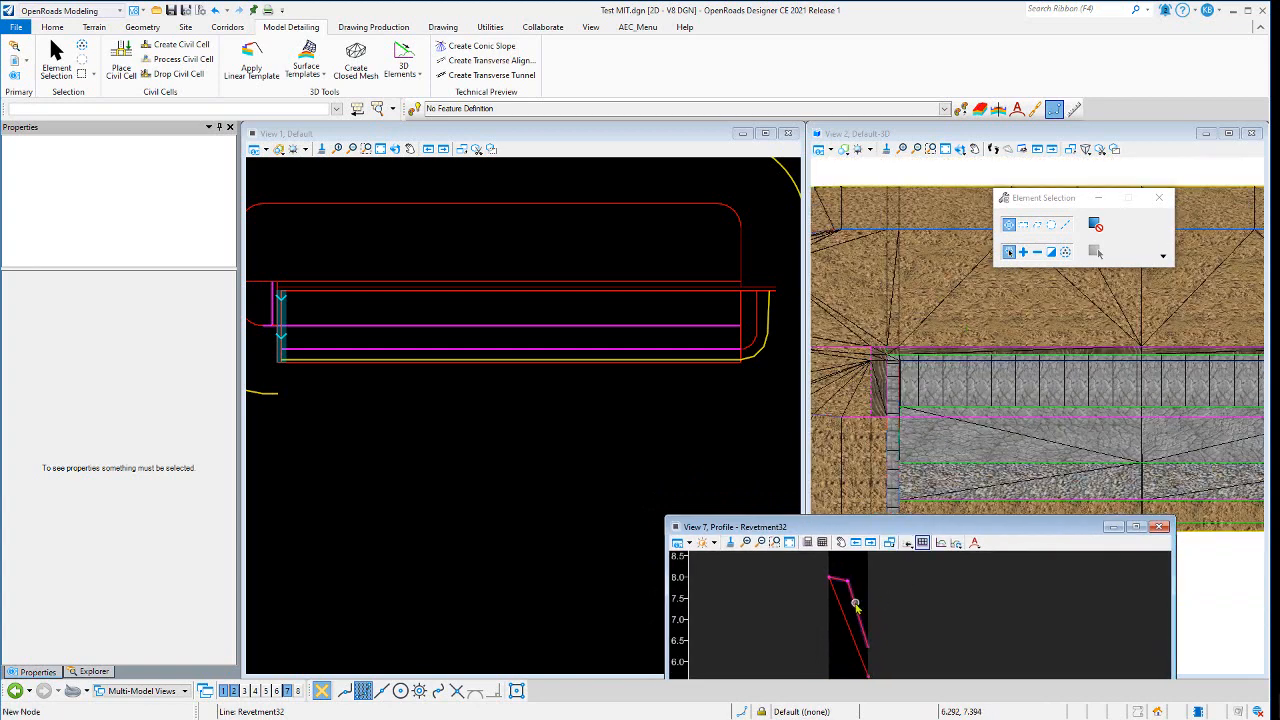
scroll(844, 592, up, 3)
click(866, 636)
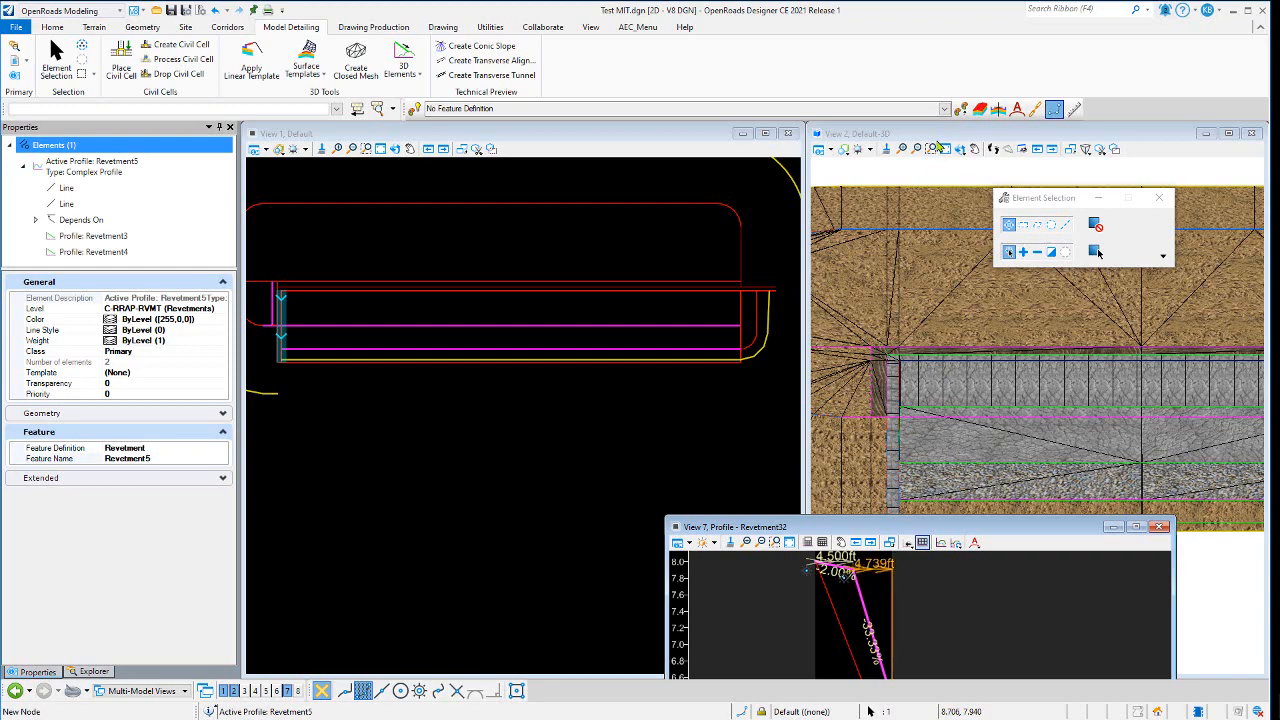
- Rotate the 3D view and zoom within the profile view to examine the Revetment32 profile's grades and offsets
click(965, 150)
click(1000, 163)
click(988, 443)
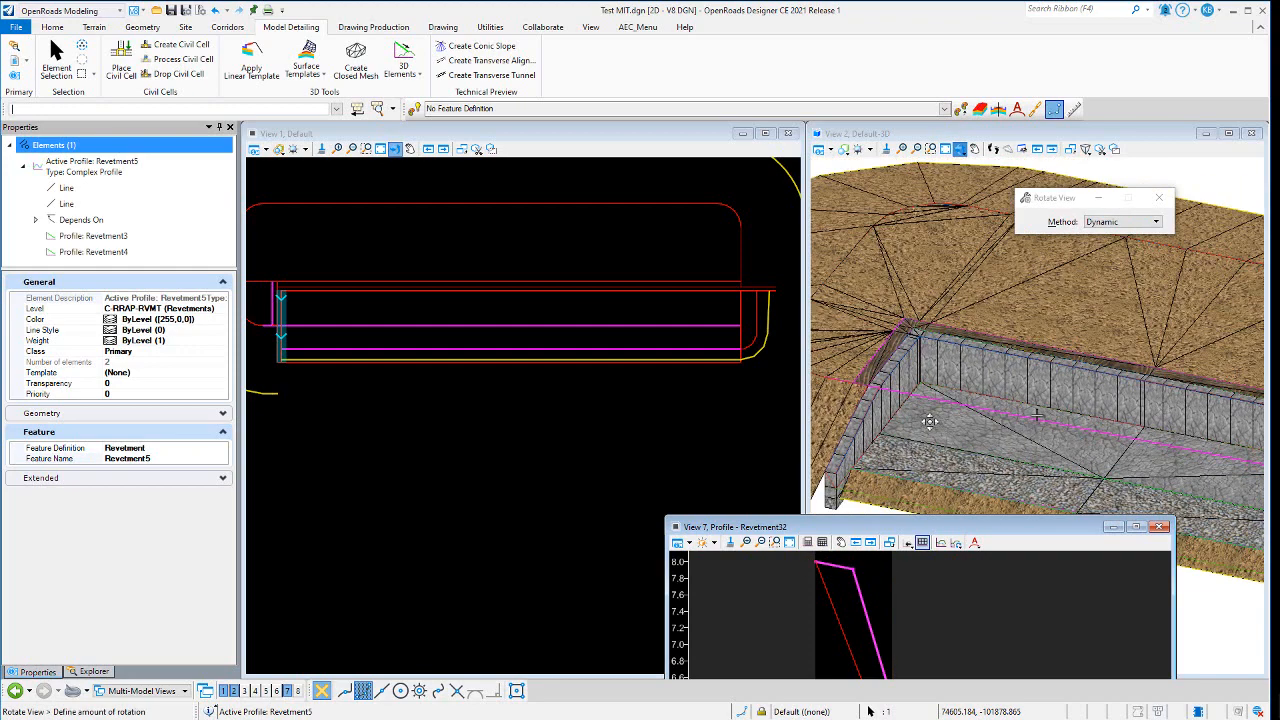
click(894, 375)
right_click(931, 365)
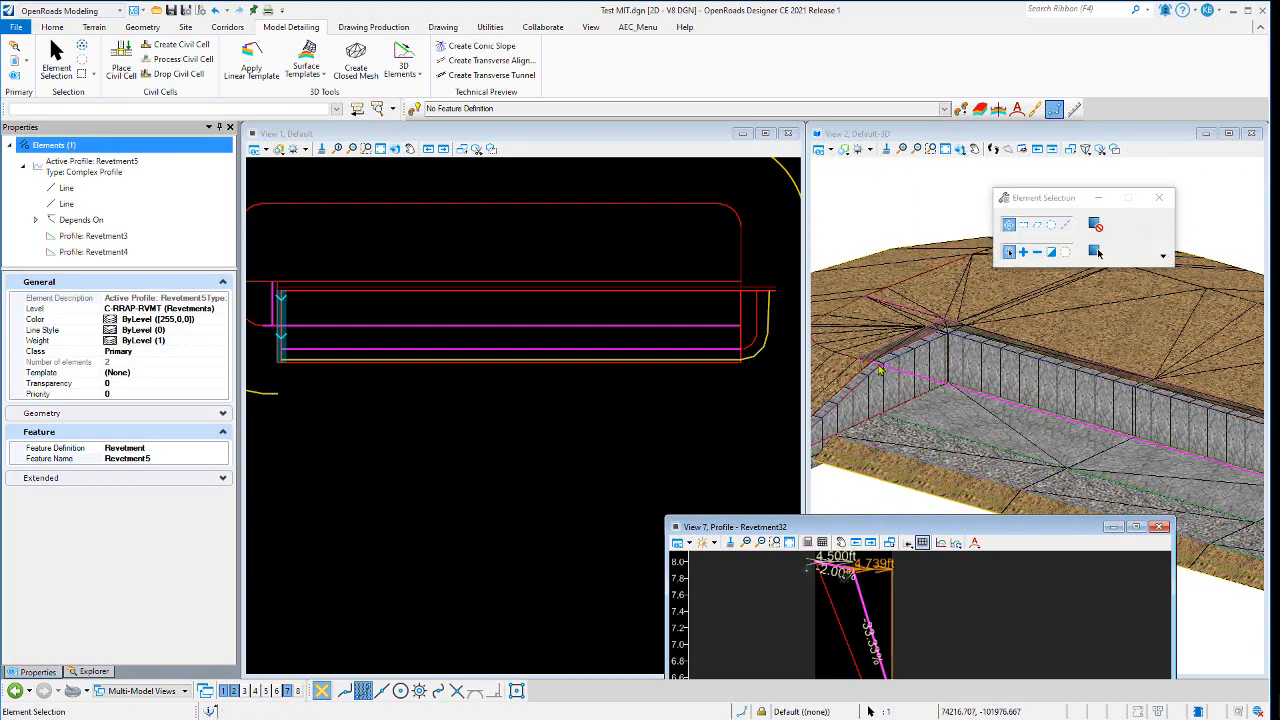
scroll(948, 338, down, 2)
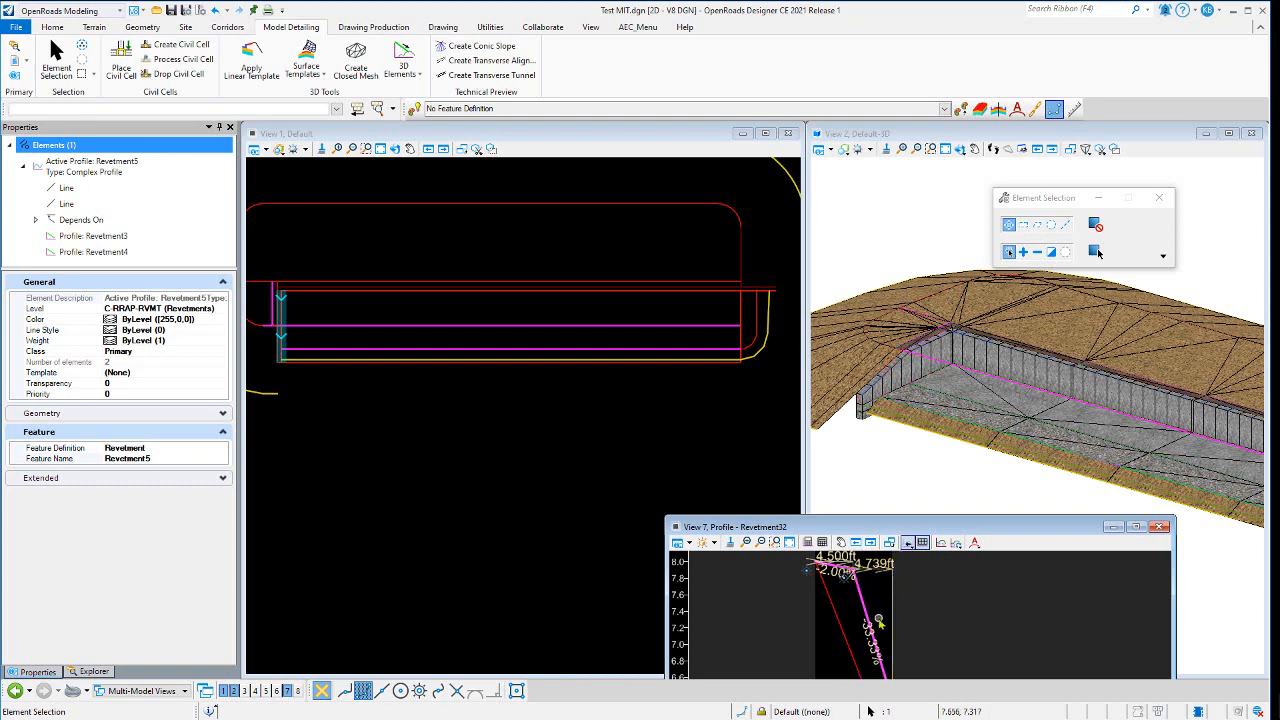
scroll(900, 590, down, 3)
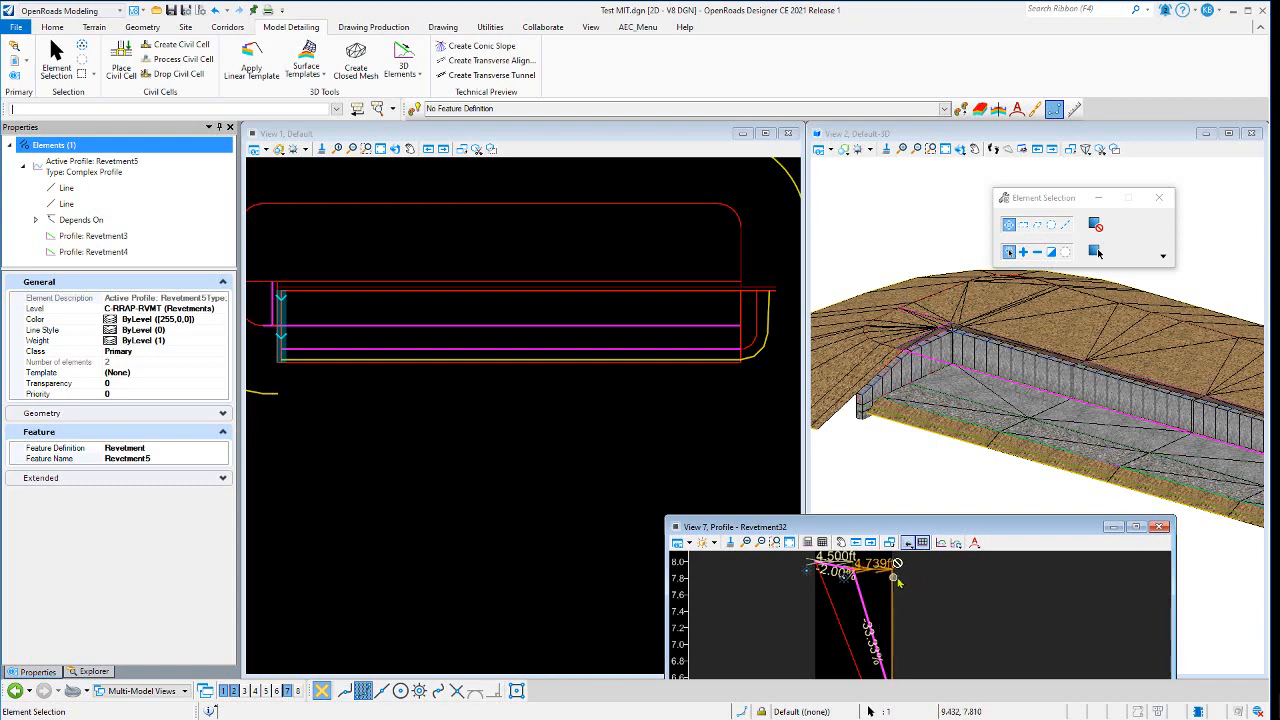
scroll(905, 630, up, 4)
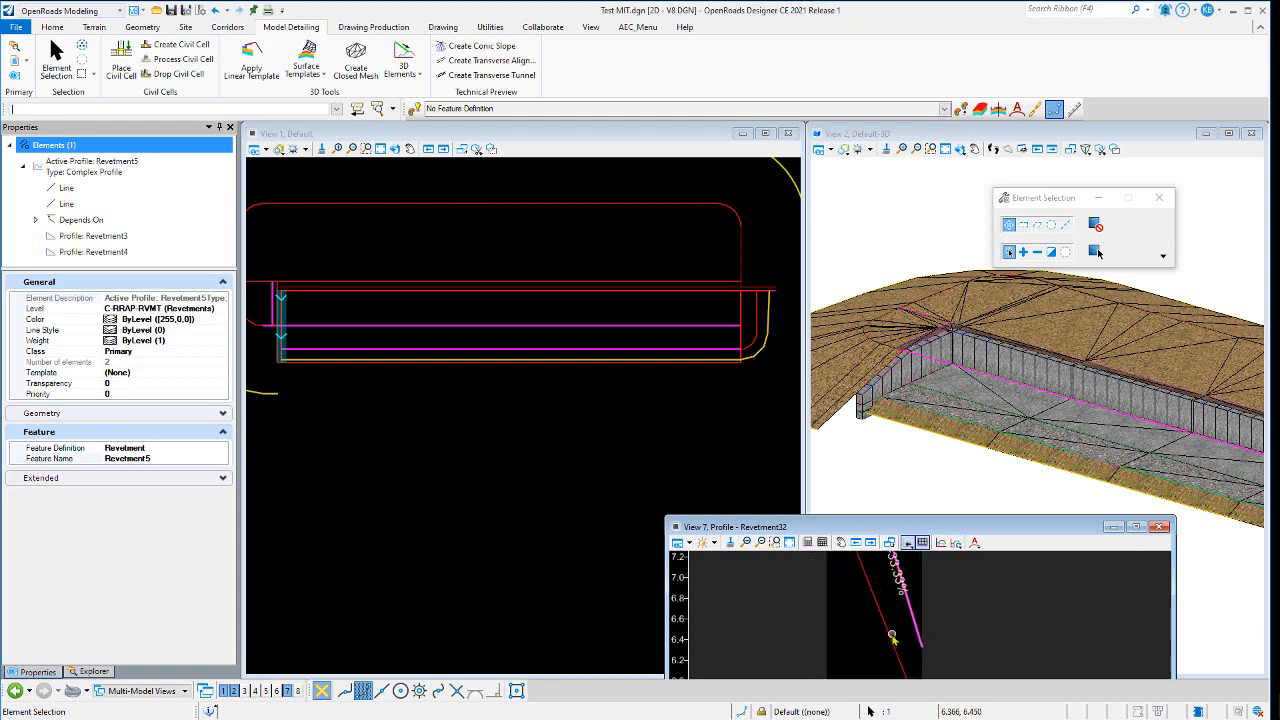
scroll(905, 632, down, 3)
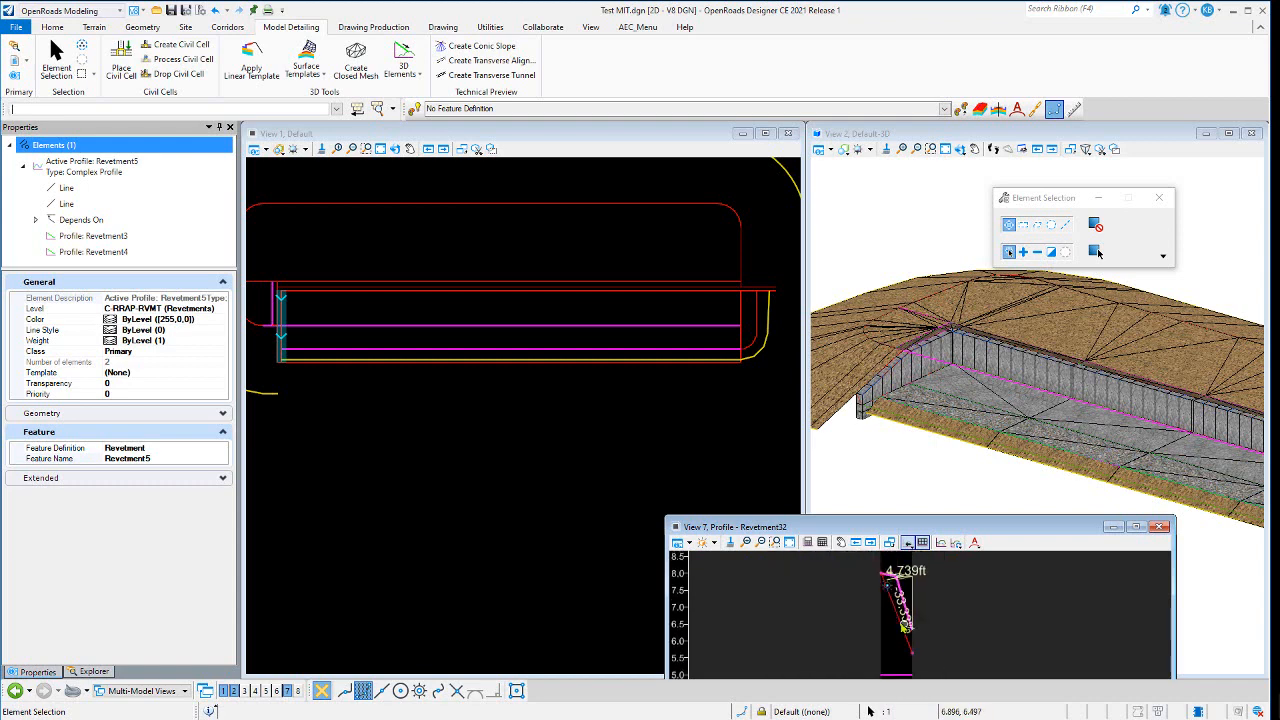
key(Escape)
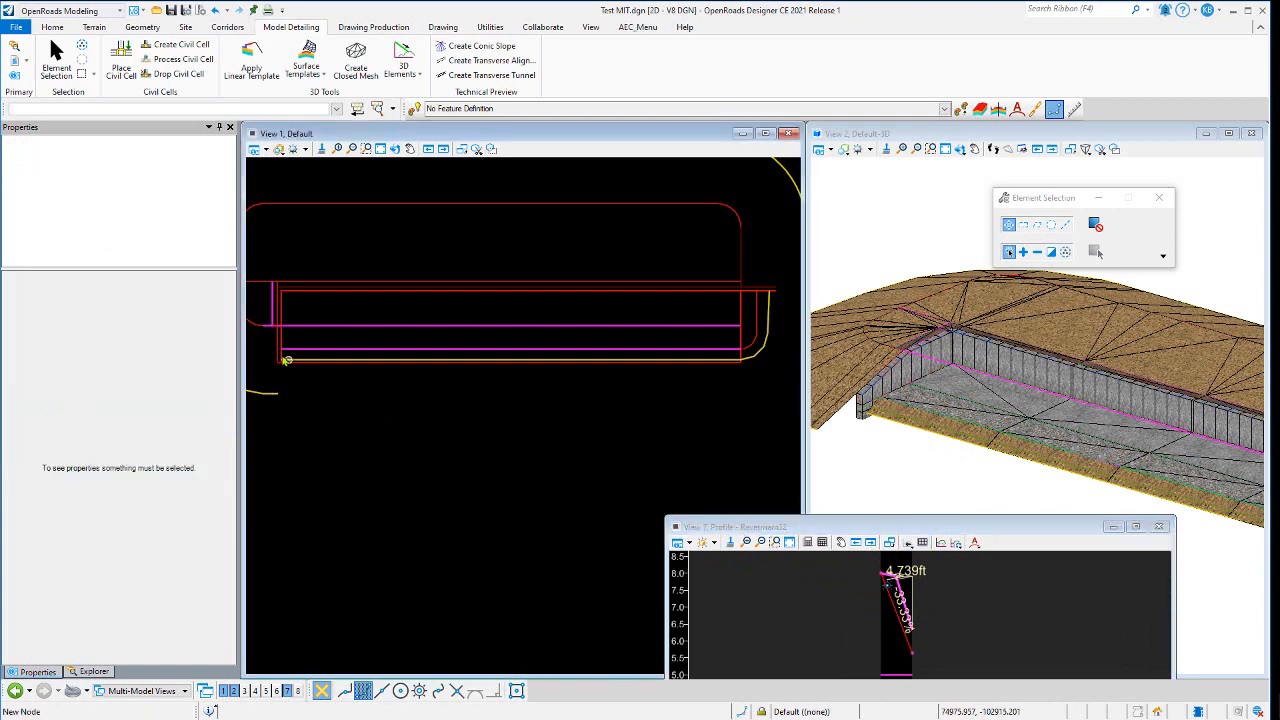
- Select the Concrete CTRL line of the cell and review its profile slope and offset properties
scroll(286, 360, up, 2)
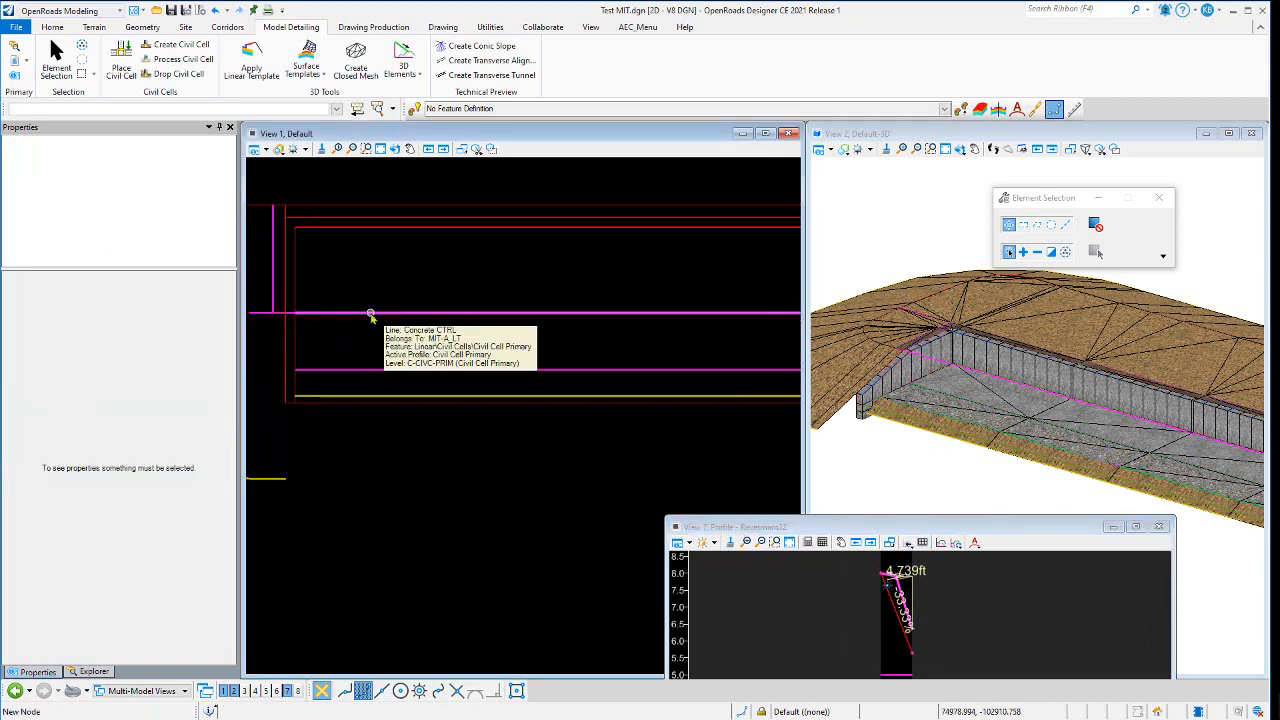
click(370, 316)
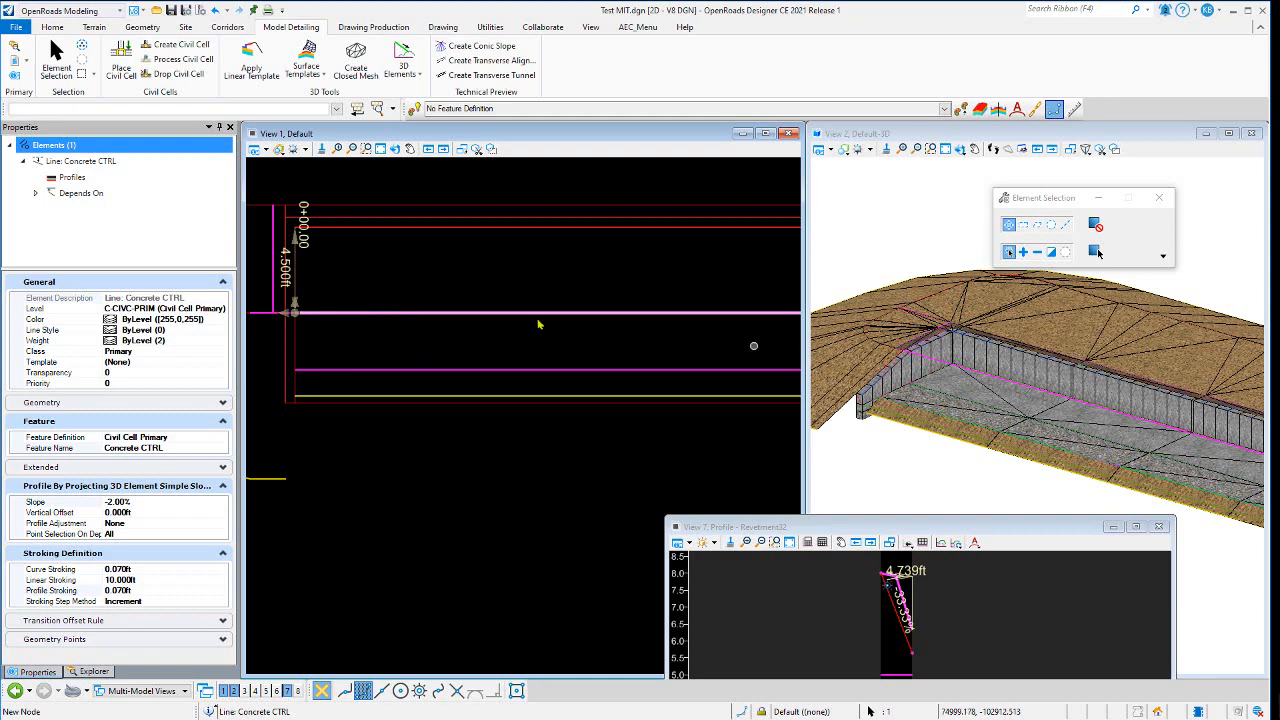
scroll(350, 288, down, 3)
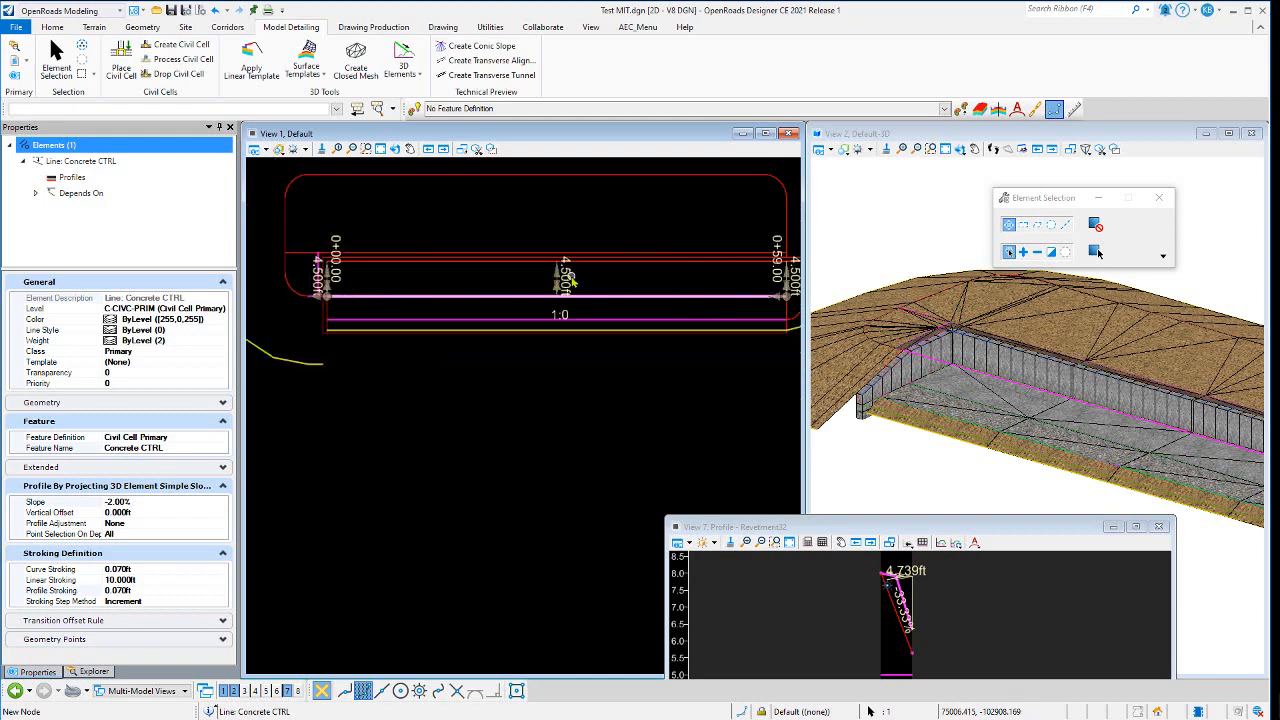
click(500, 278)
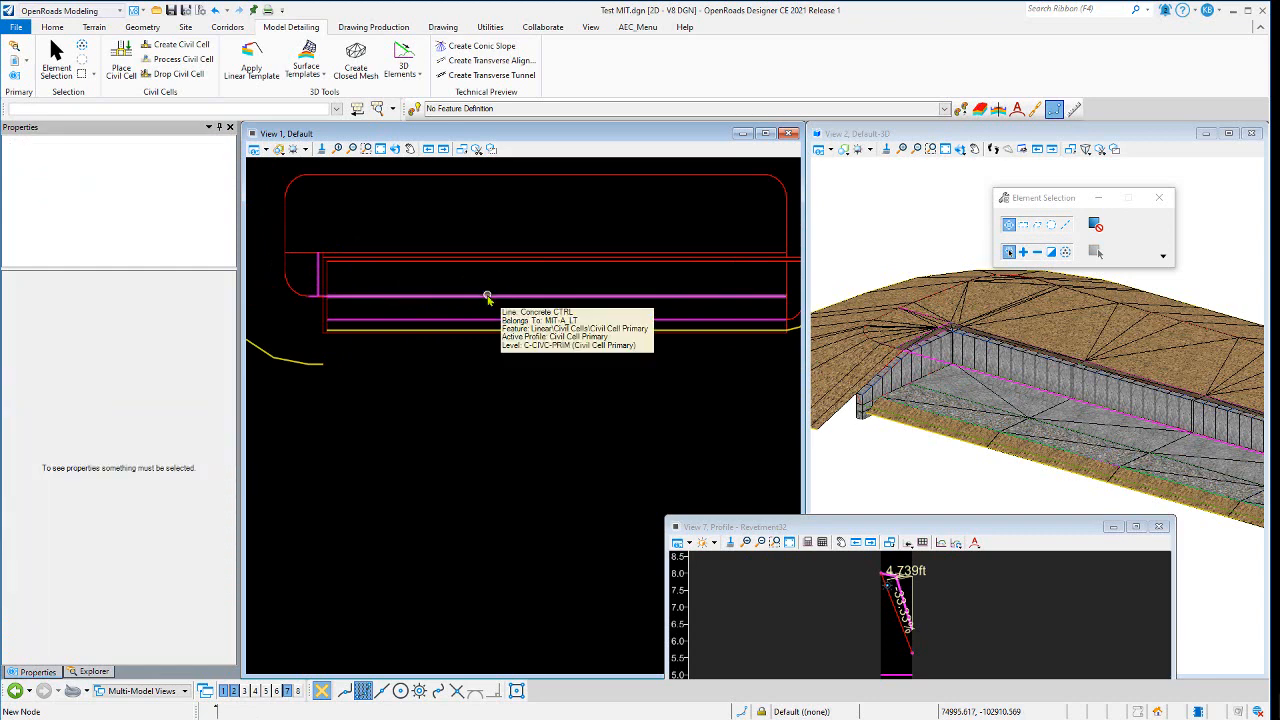
click(487, 297)
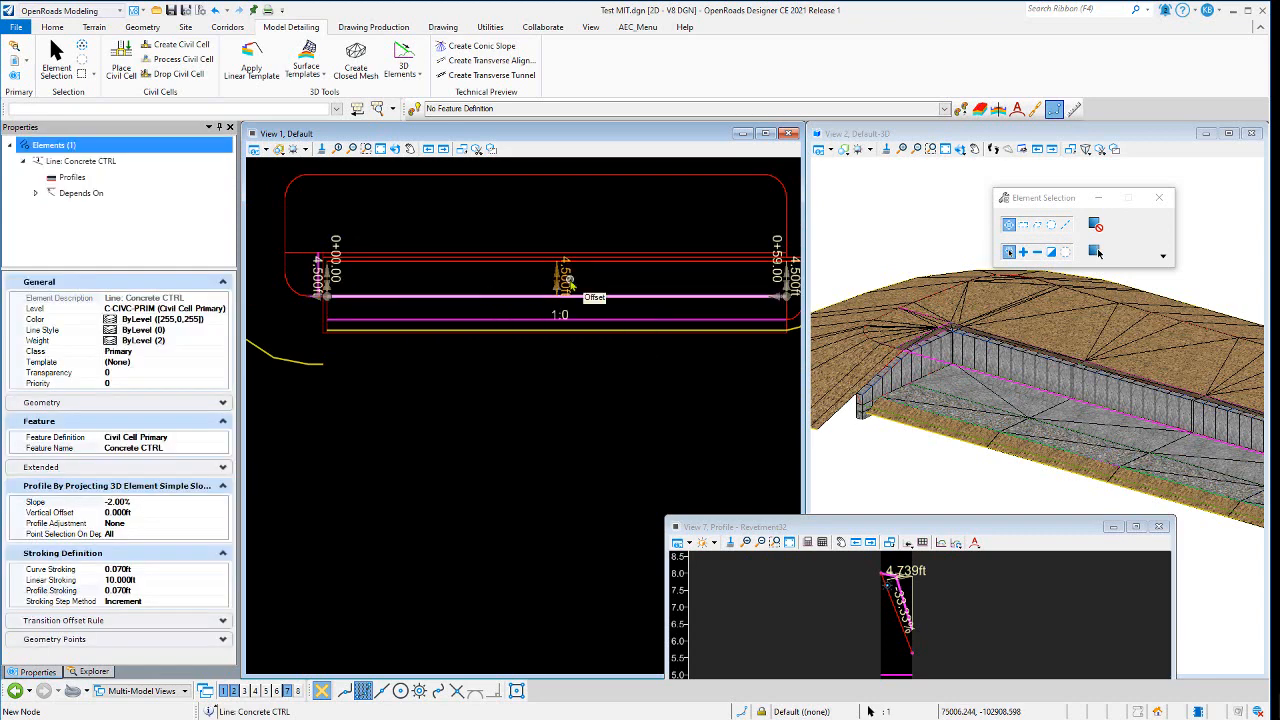
- Select the Civil Cell Primary Alignment1 line and open its 3.000ft offset value without changing it
click(492, 281)
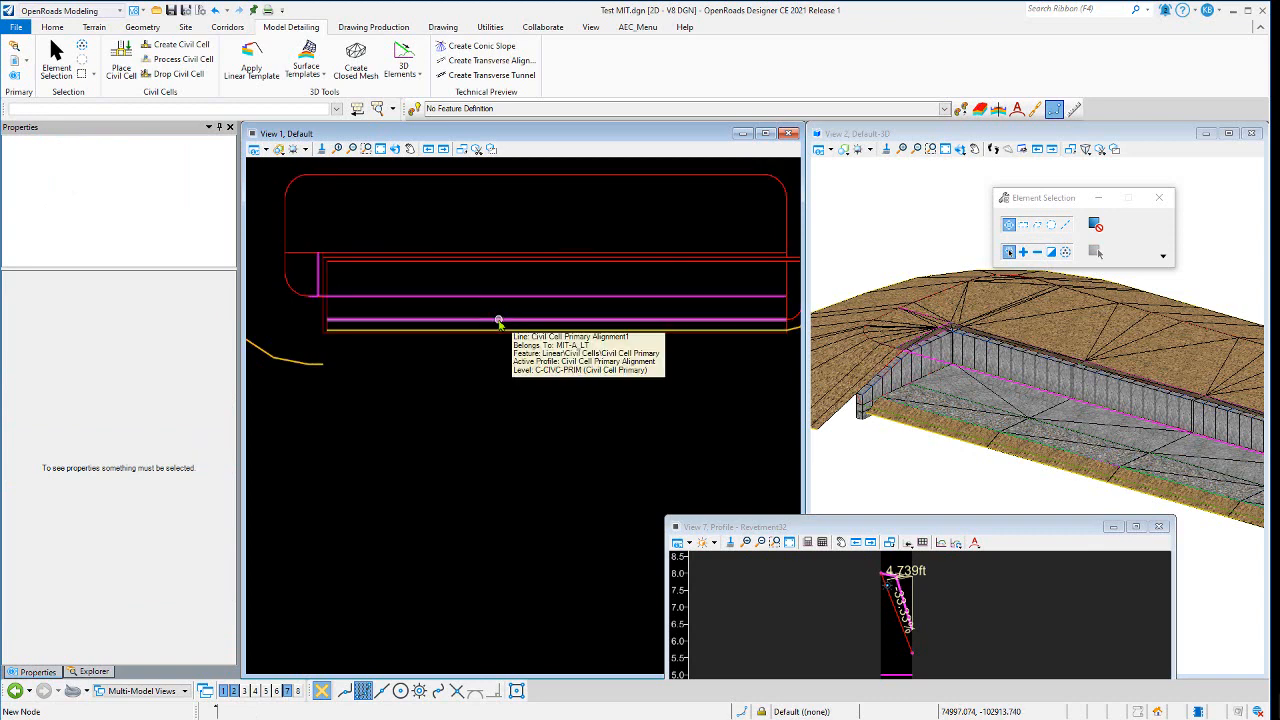
click(499, 322)
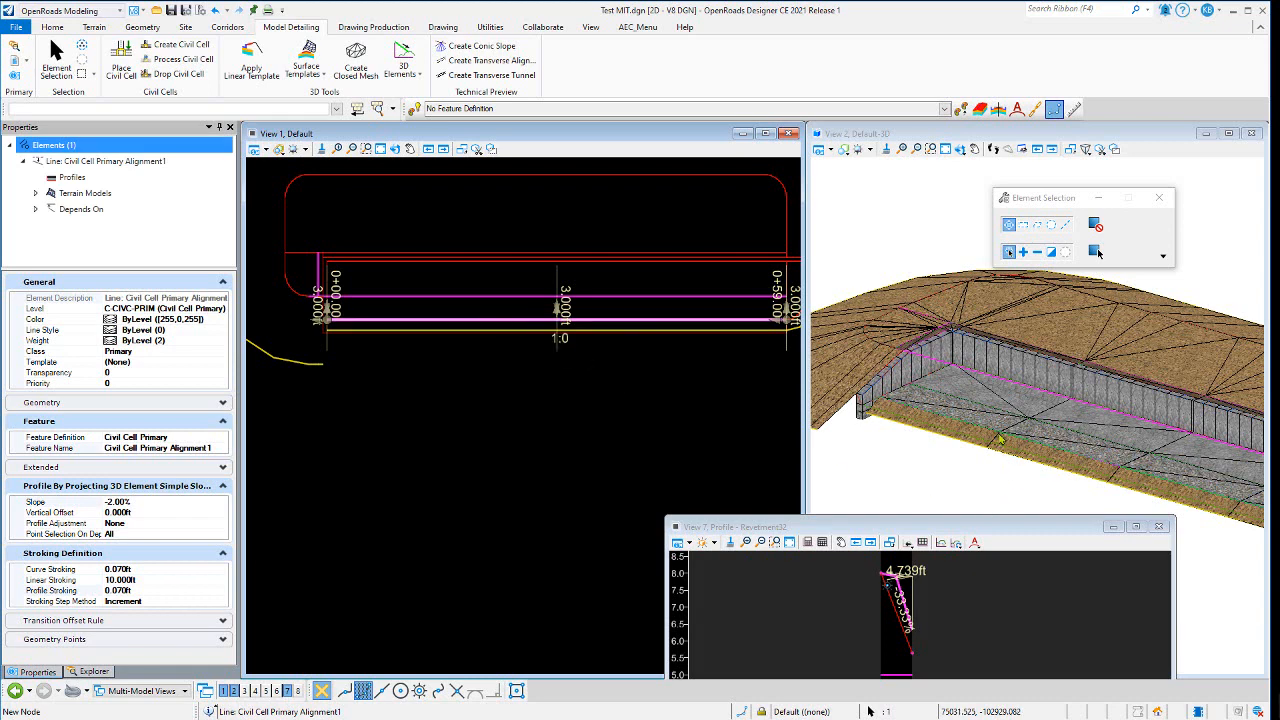
scroll(975, 429, up, 2)
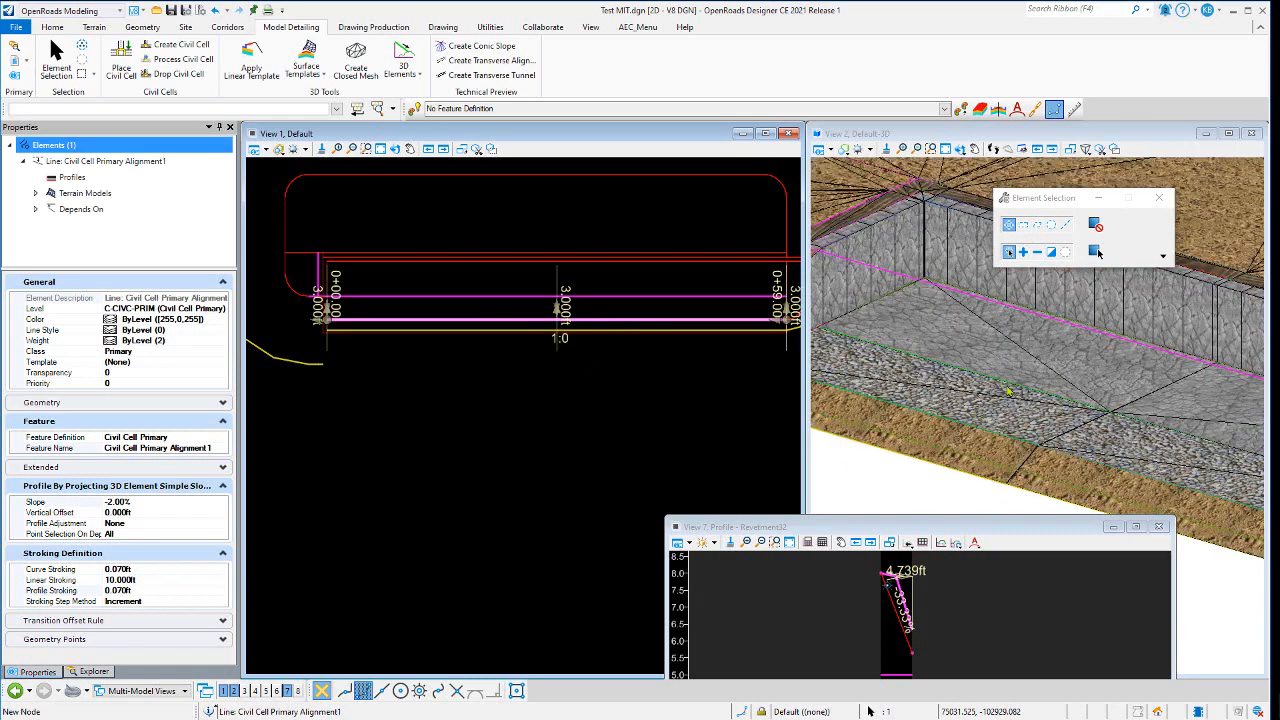
click(568, 309)
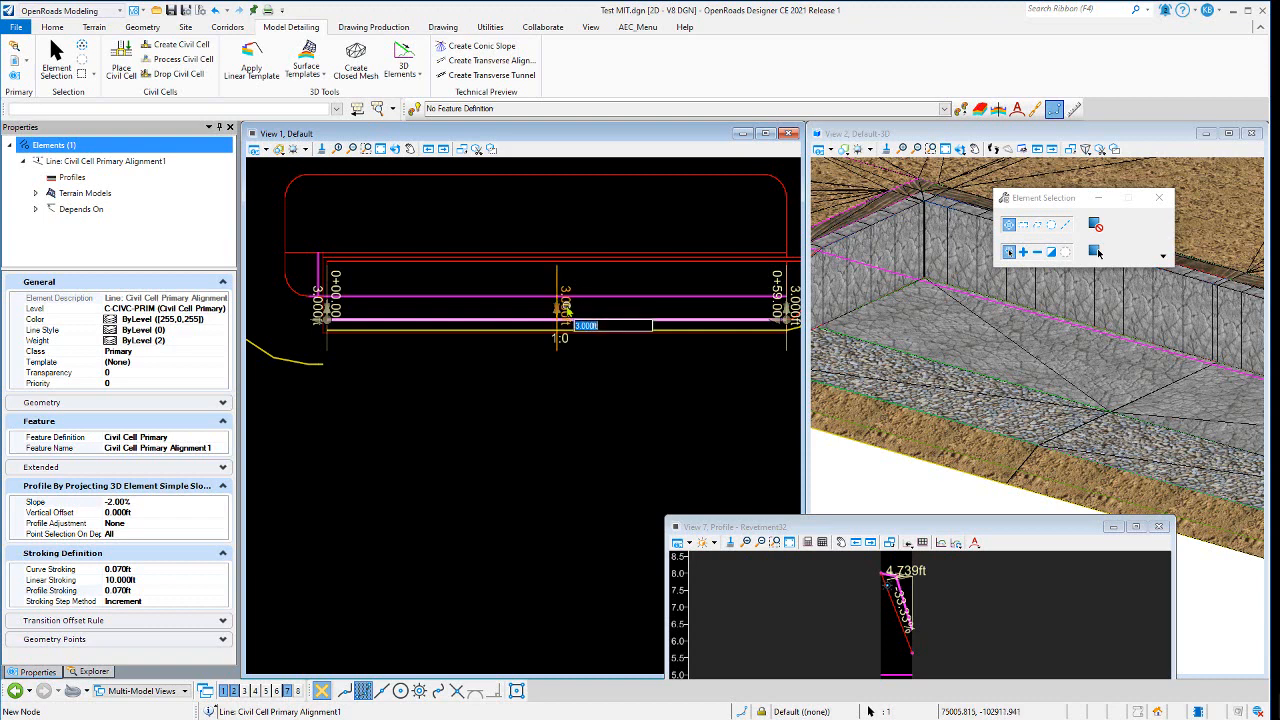
click(576, 278)
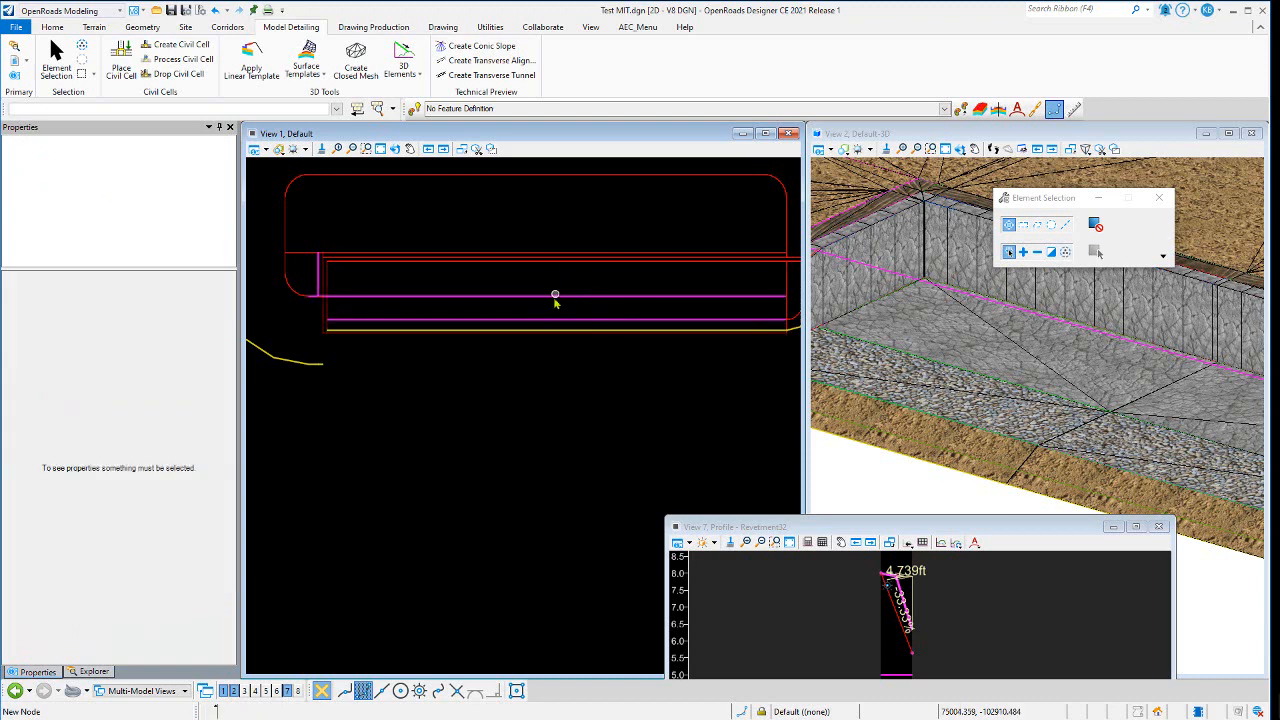
- Compare the Concrete CTRL and Civil Cell Primary Alignment1 lines by reselecting each and opening the Concrete CTRL offset
click(553, 302)
click(566, 280)
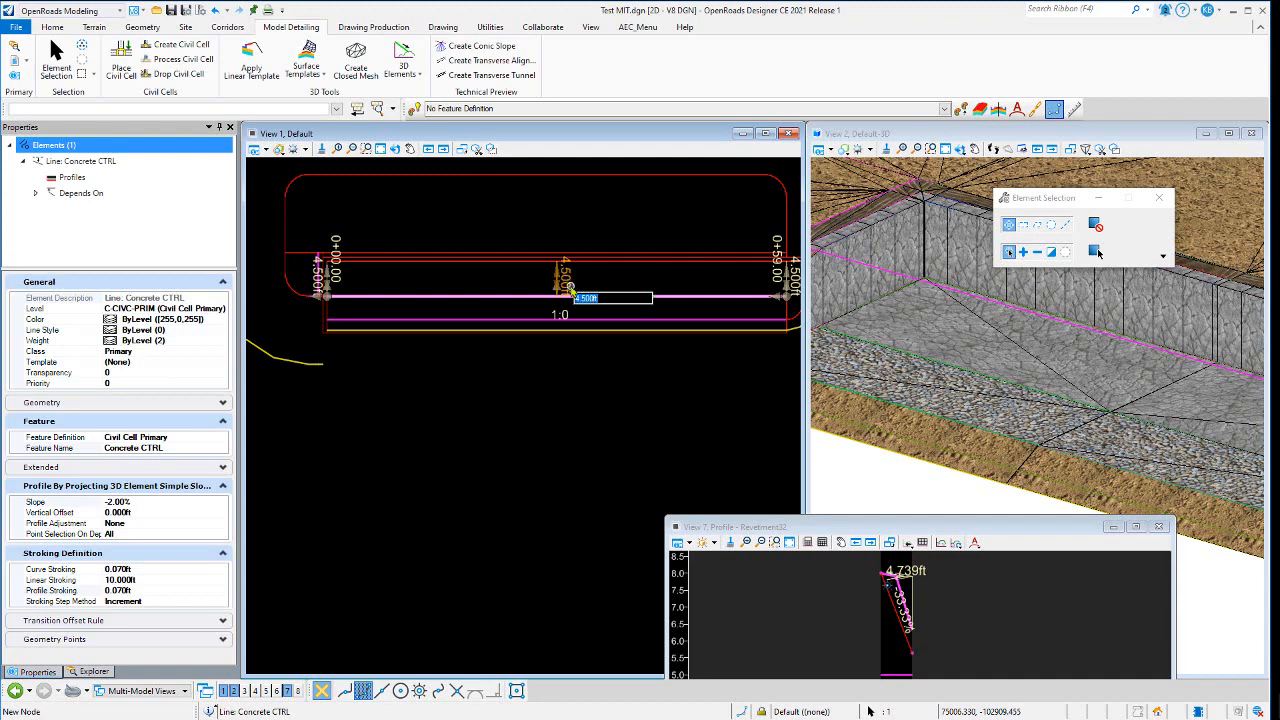
click(532, 316)
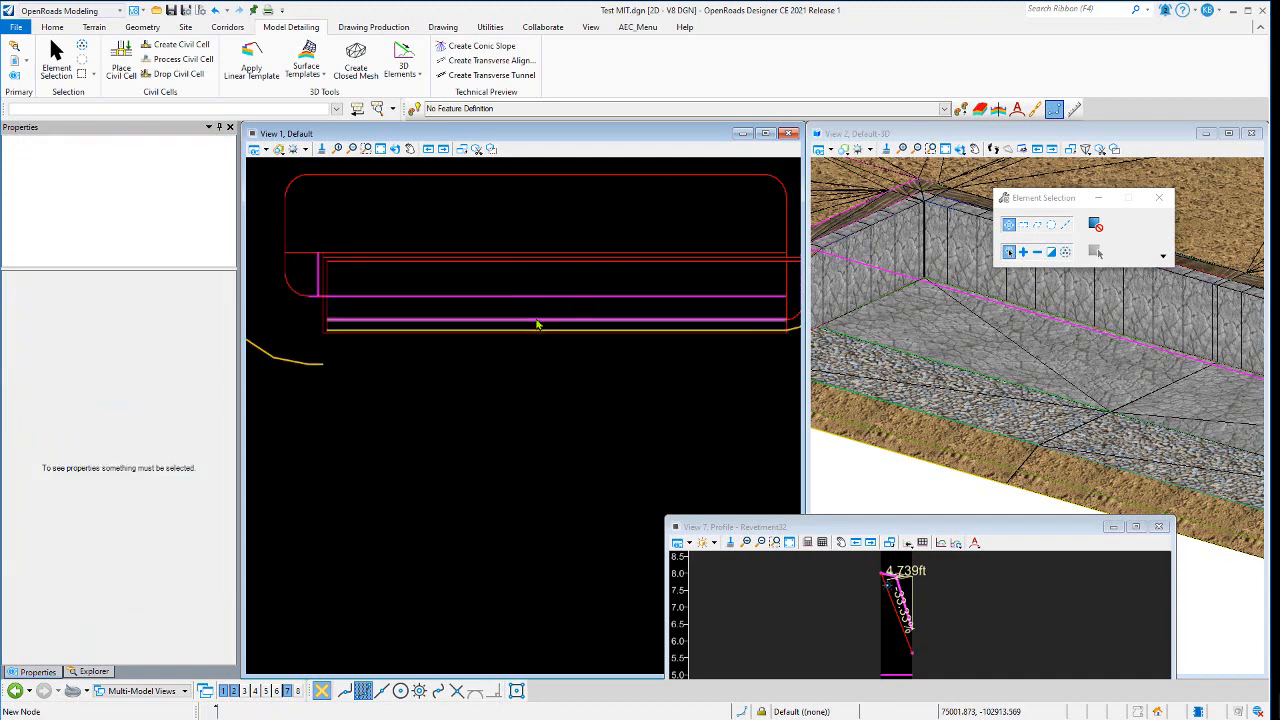
click(536, 318)
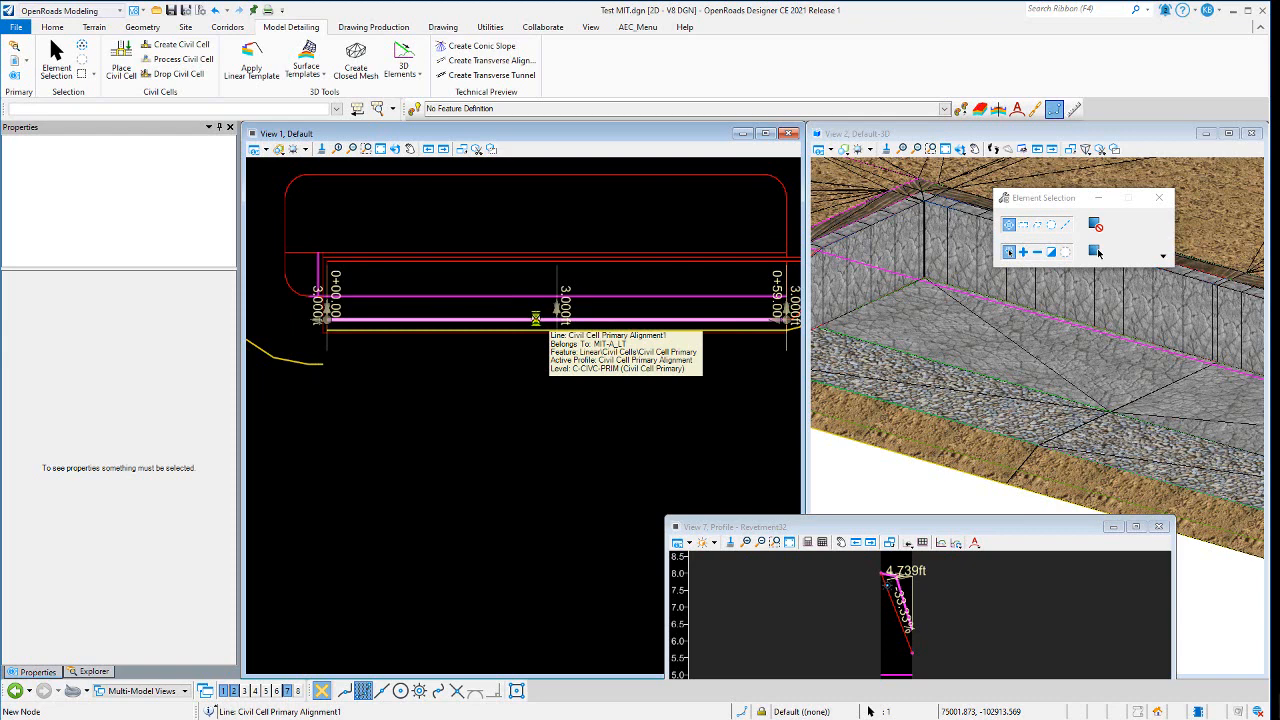
click(493, 279)
- Select the C-Buildings5 revetment line and set its offset to 5.25 ft
scroll(335, 340, up, 3)
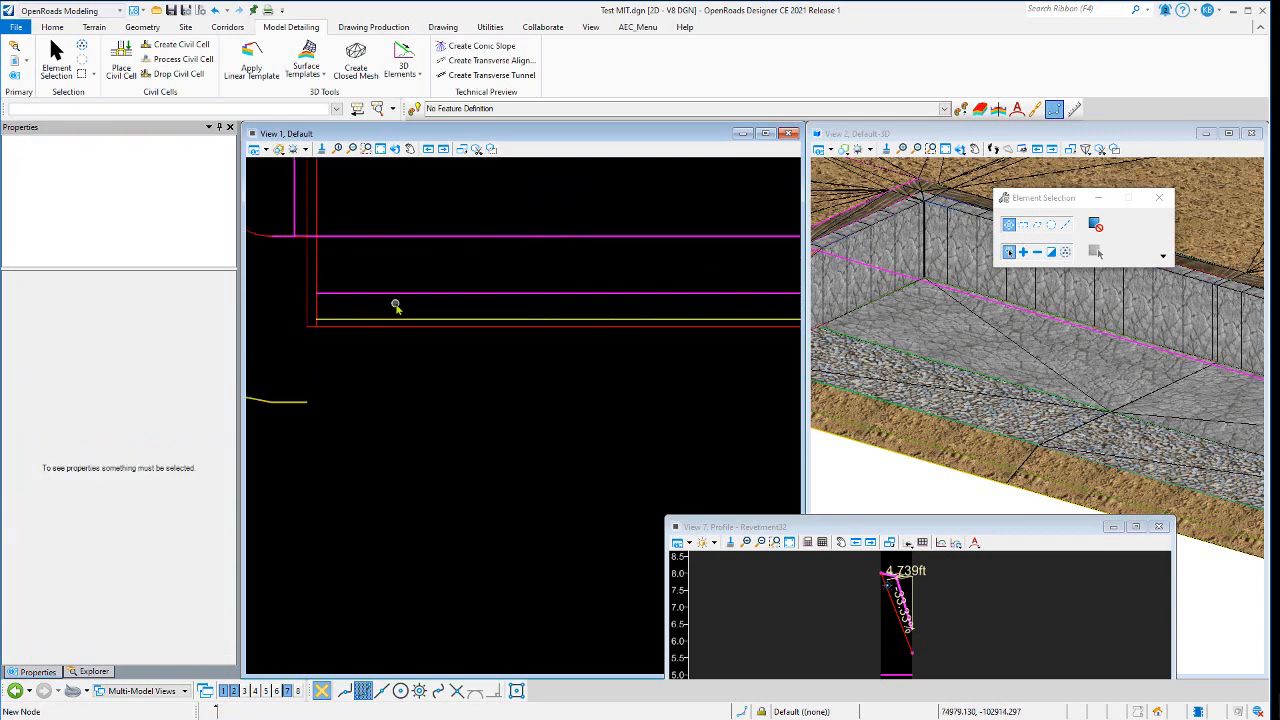
click(405, 330)
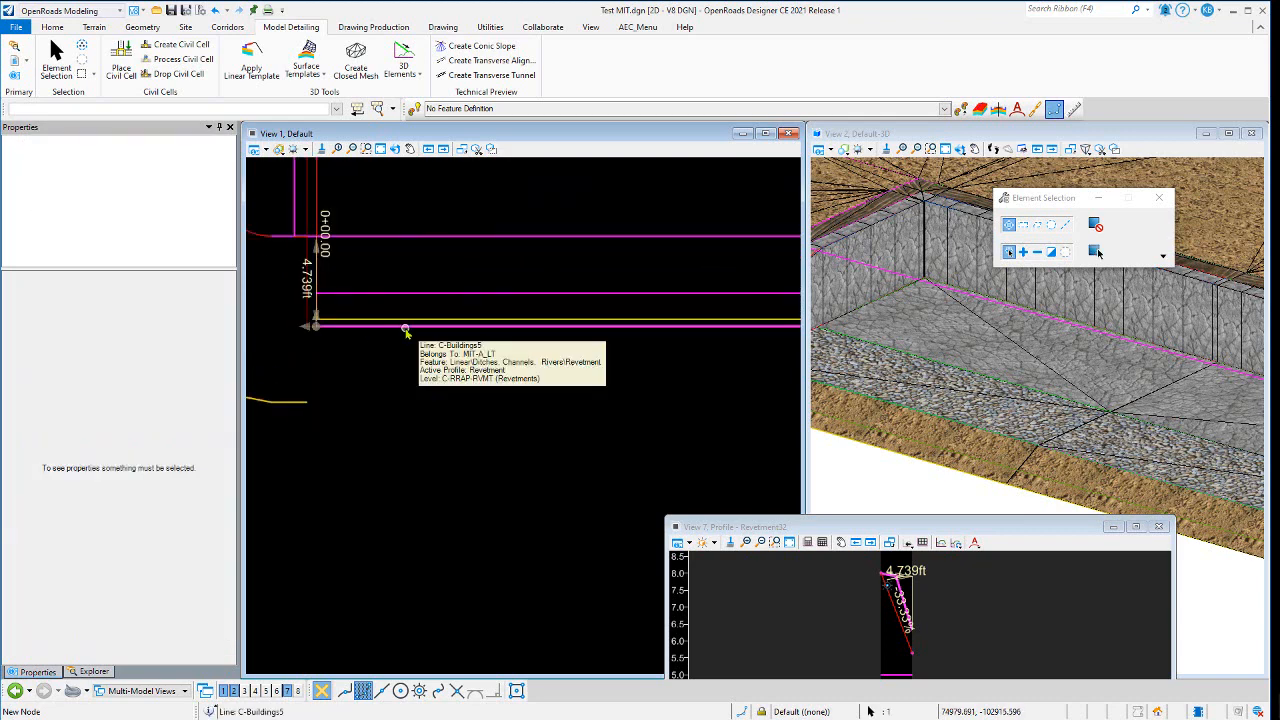
scroll(420, 412, down, 2)
scroll(420, 412, down, 3)
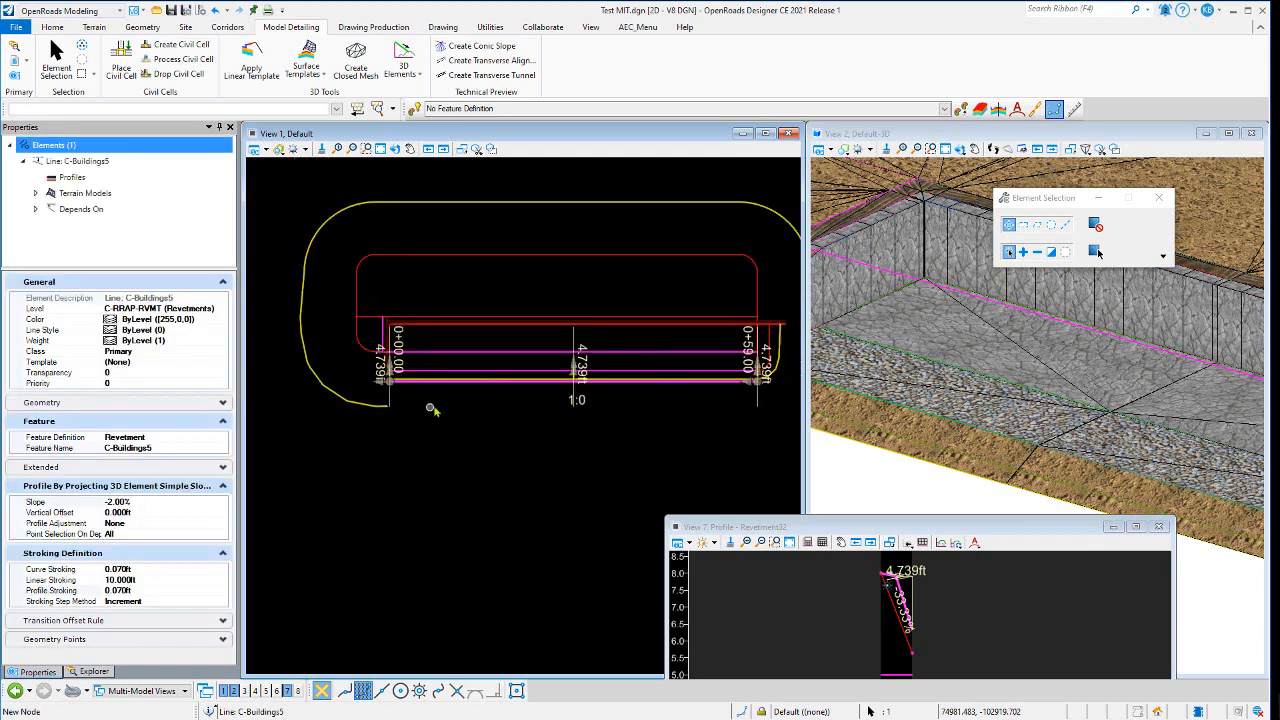
scroll(927, 345, down, 3)
scroll(912, 345, up, 2)
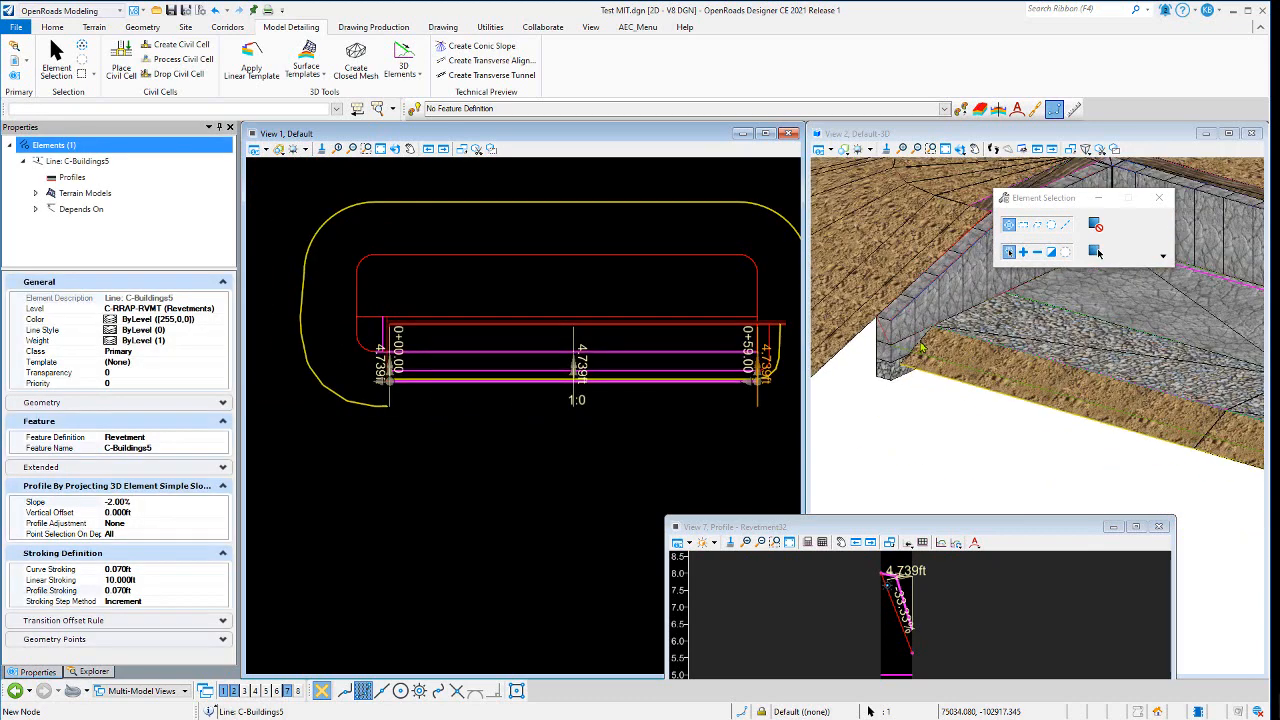
click(583, 368)
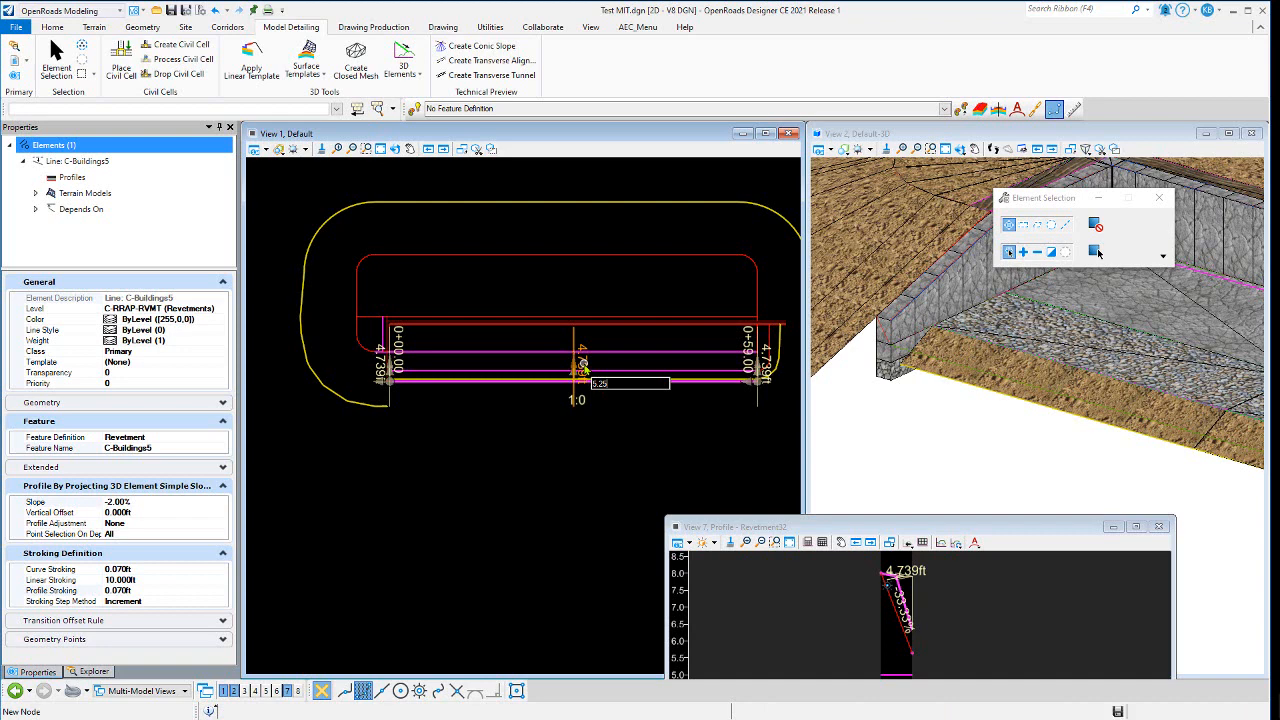
key(Return)
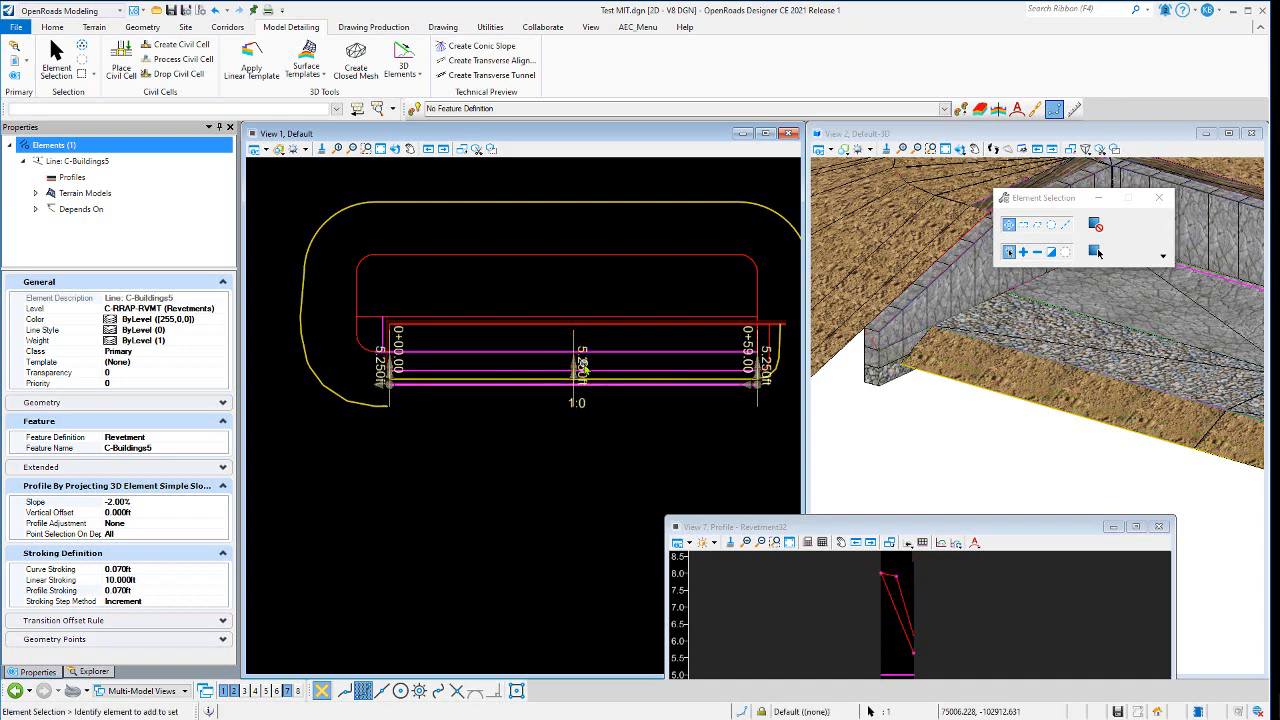
- Clear the selection and undo the last offset change
click(585, 437)
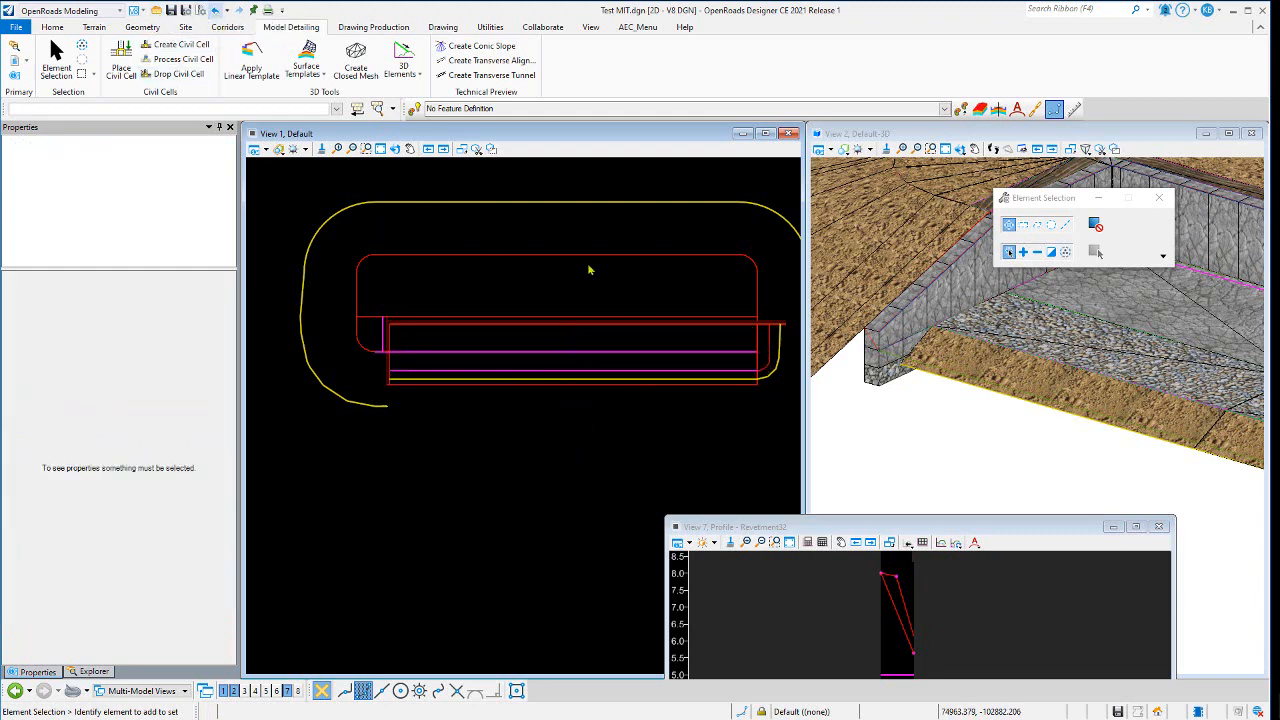
key(ctrl+z)
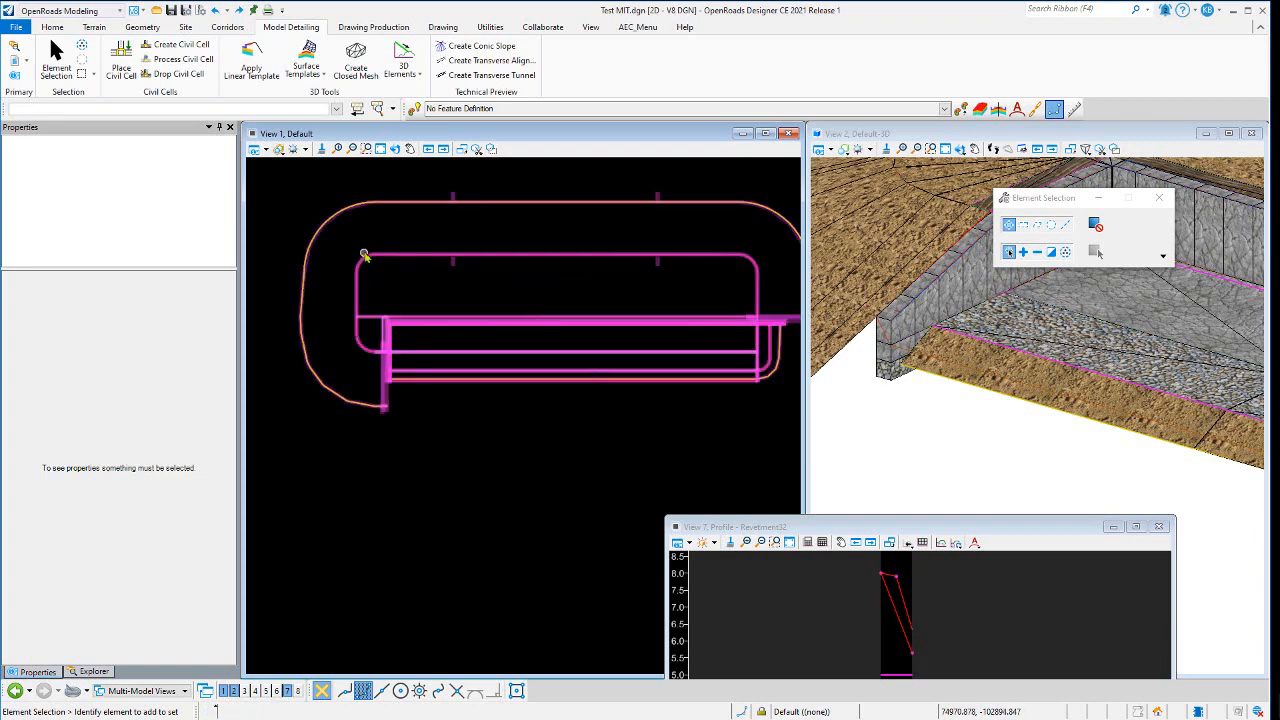
- Select the Revetment15 complex element and review its offset and profile slope properties
scroll(362, 254, up, 3)
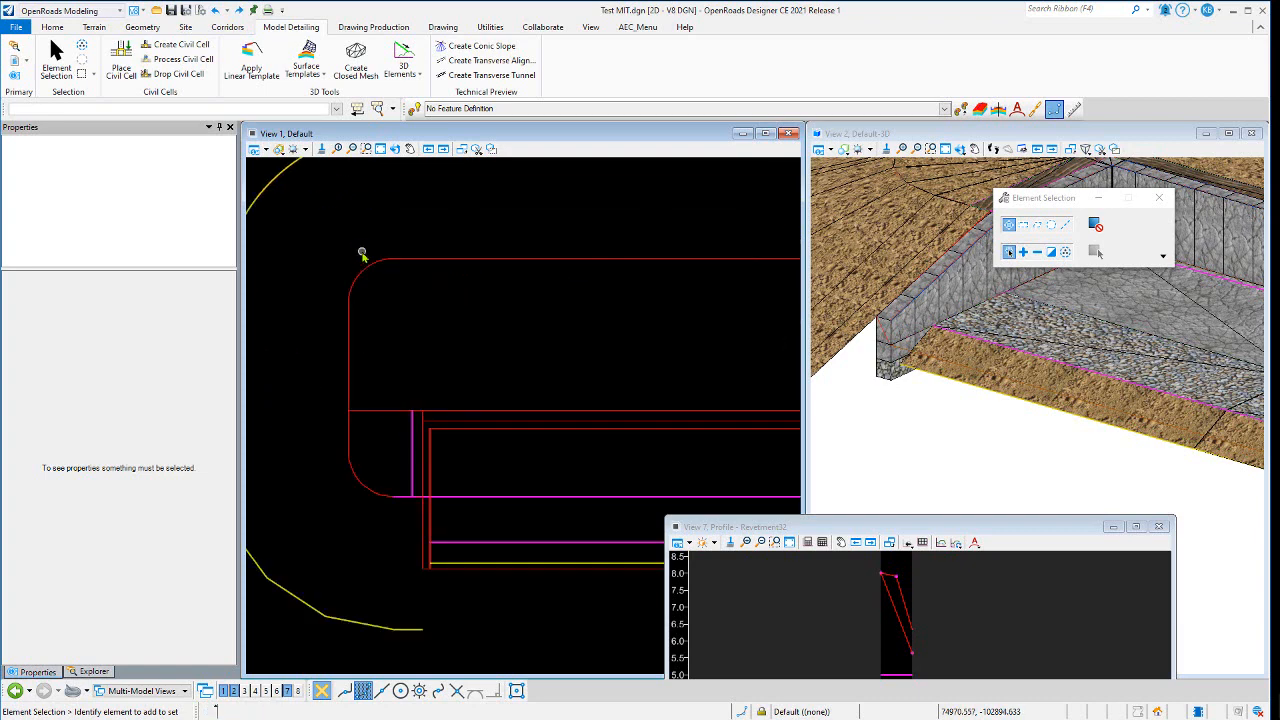
click(362, 256)
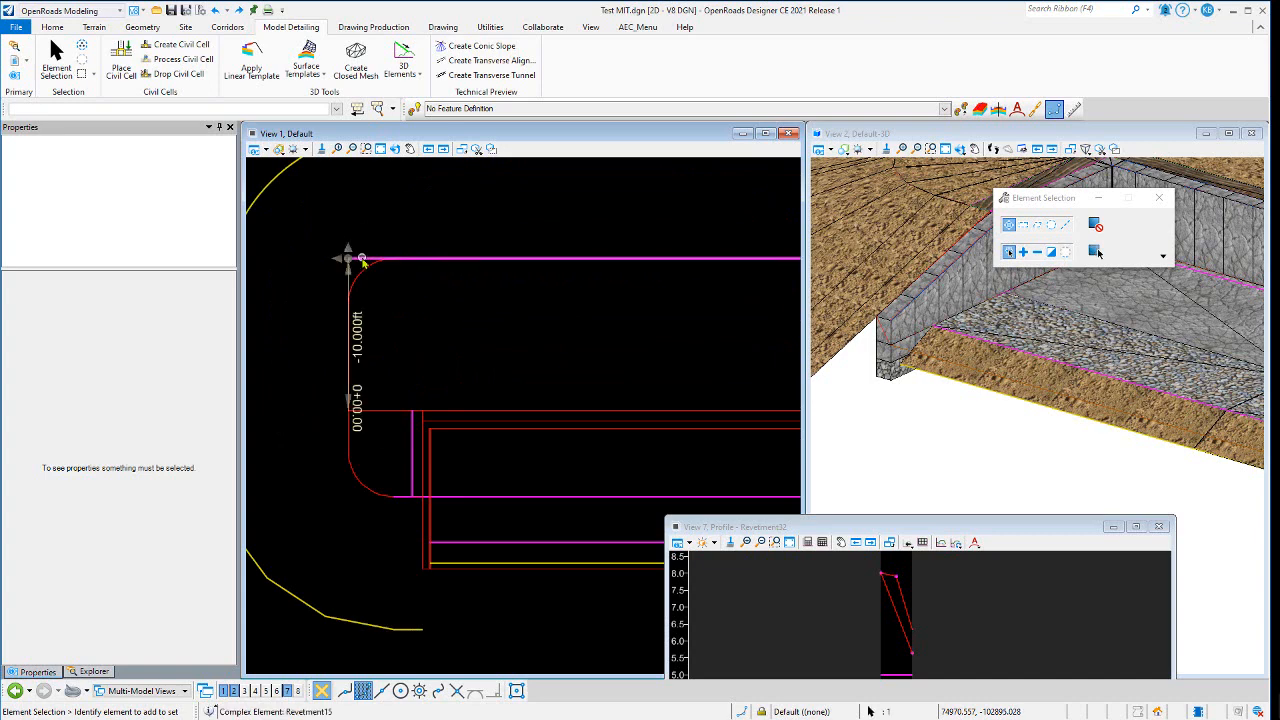
click(435, 297)
- Reselect the Concrete CTRL and Civil Cell Primary Alignment1 lines to compare their offsets
scroll(435, 293, down, 3)
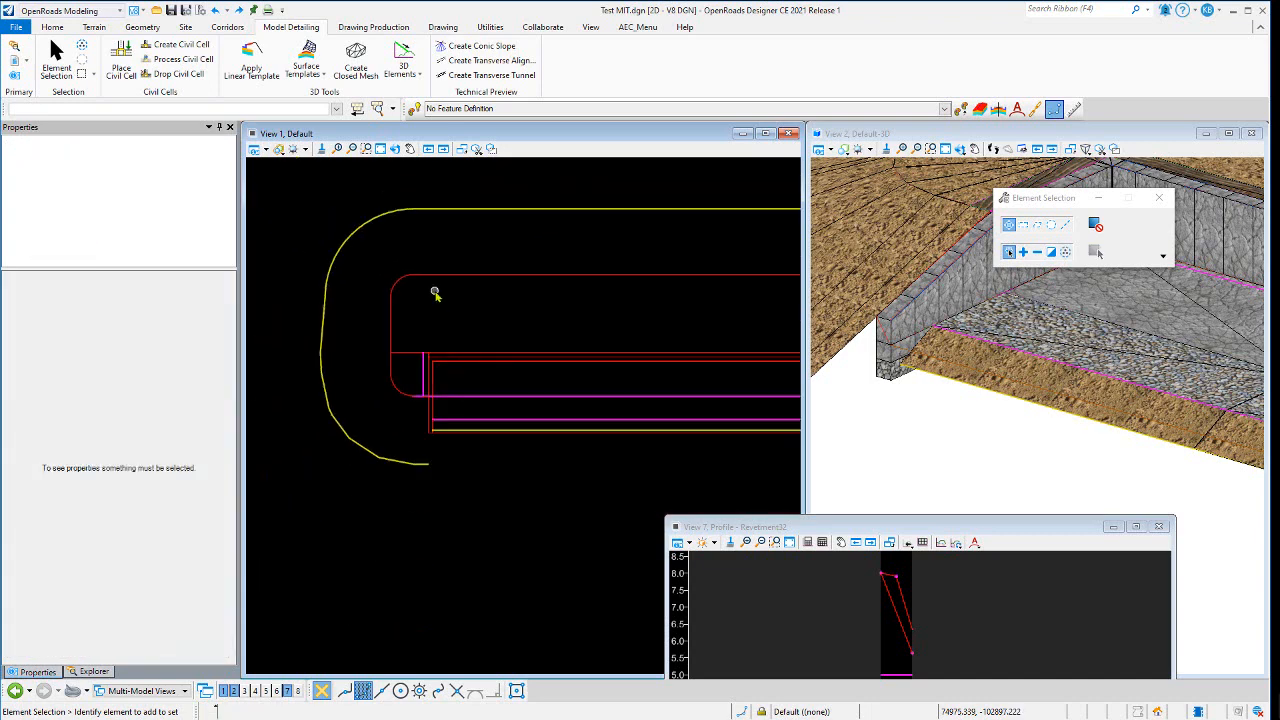
click(548, 397)
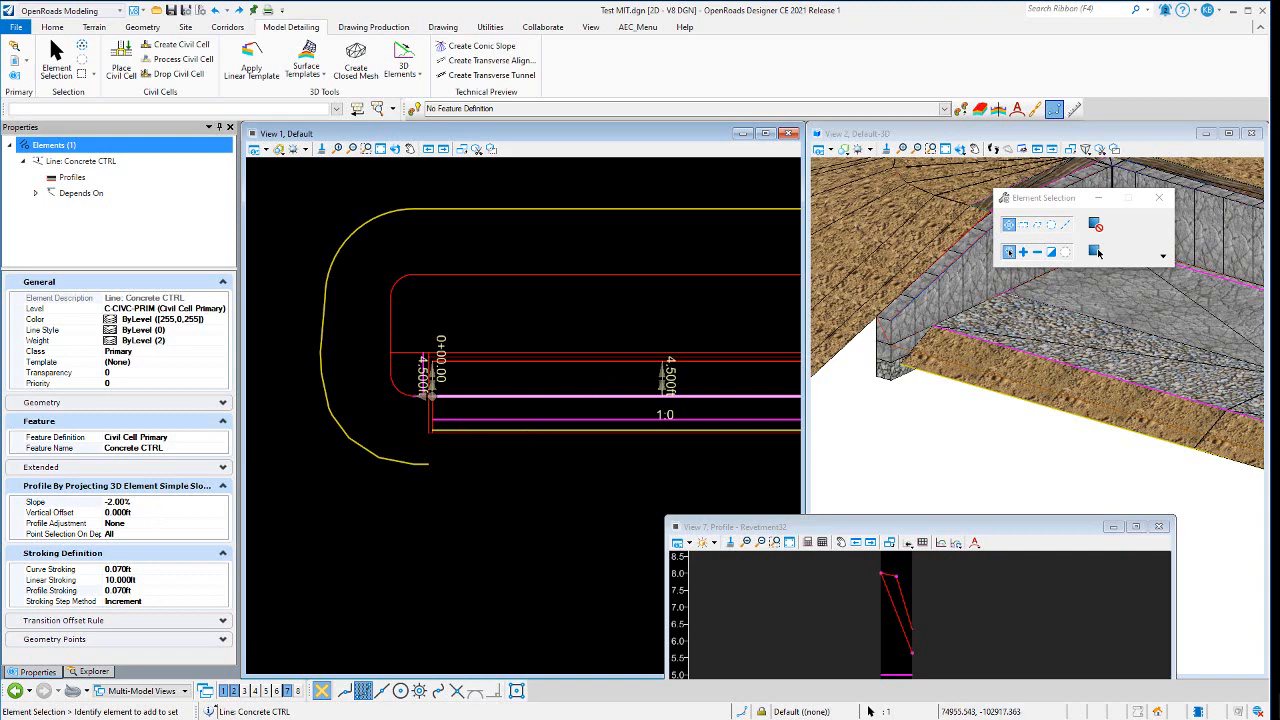
click(528, 375)
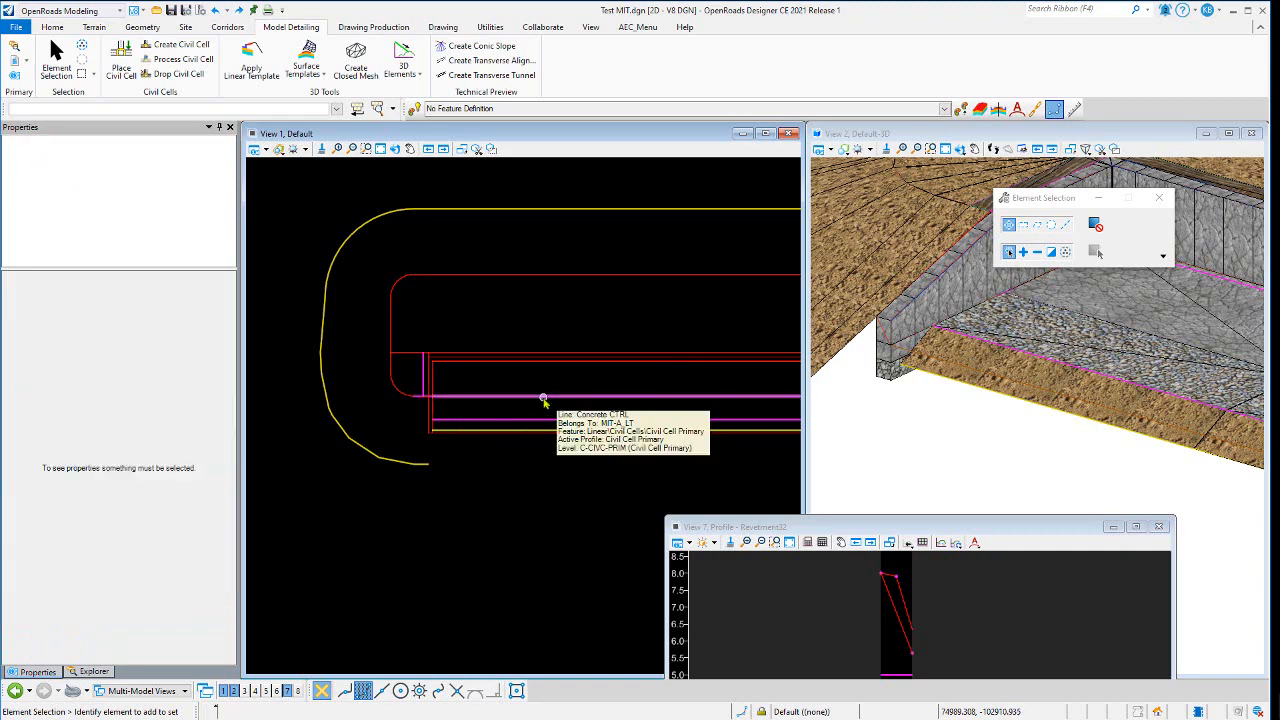
click(543, 399)
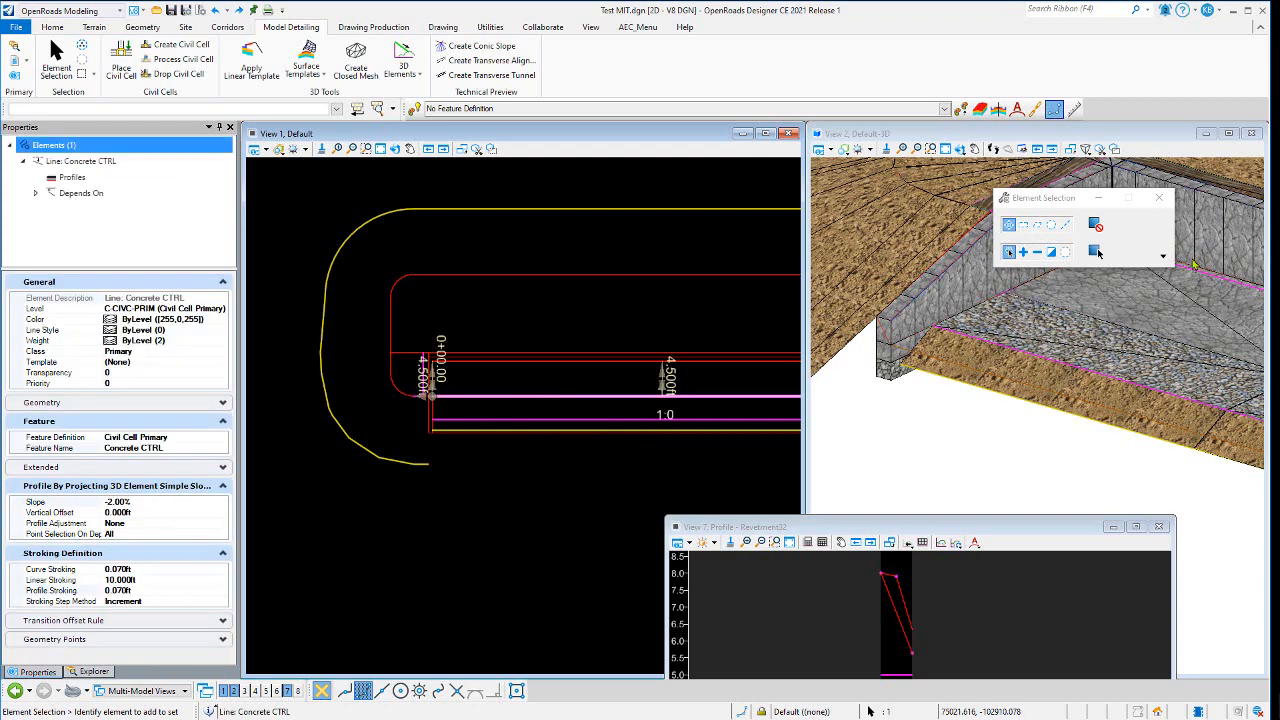
click(538, 318)
click(531, 421)
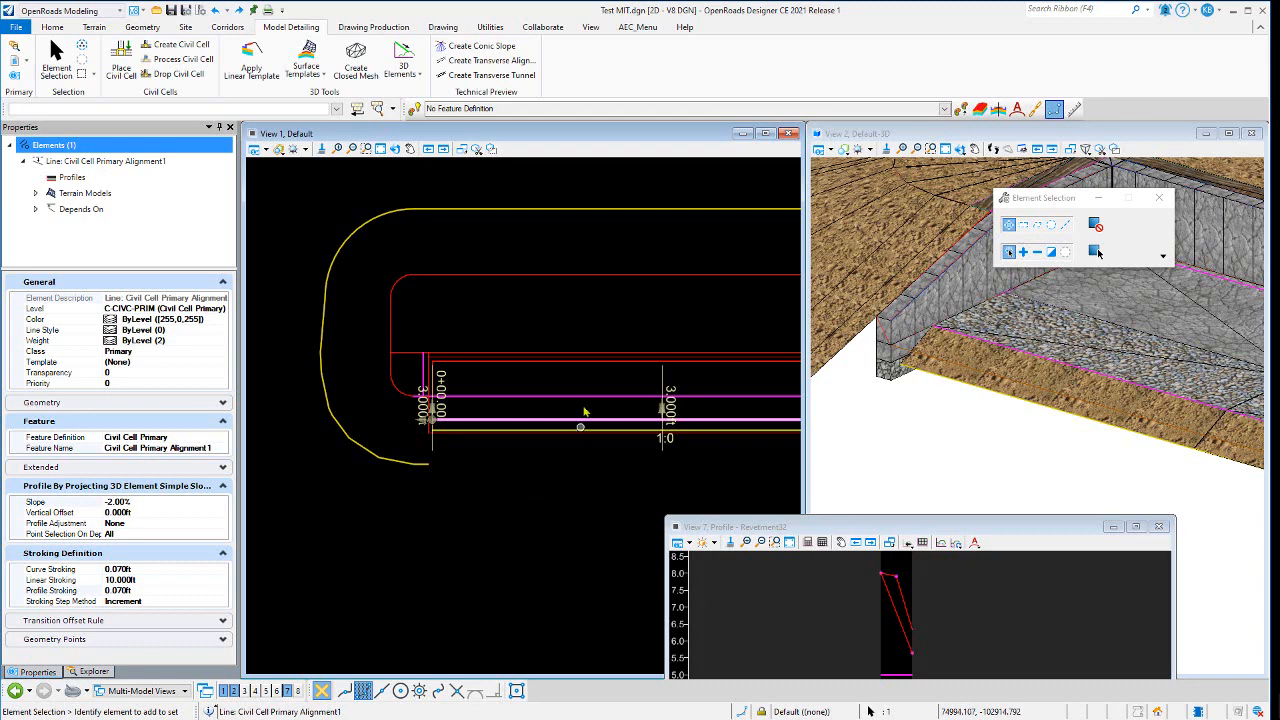
click(520, 308)
- Select the Wall Top complex element and examine its offsets along the cell
scroll(450, 370, up, 3)
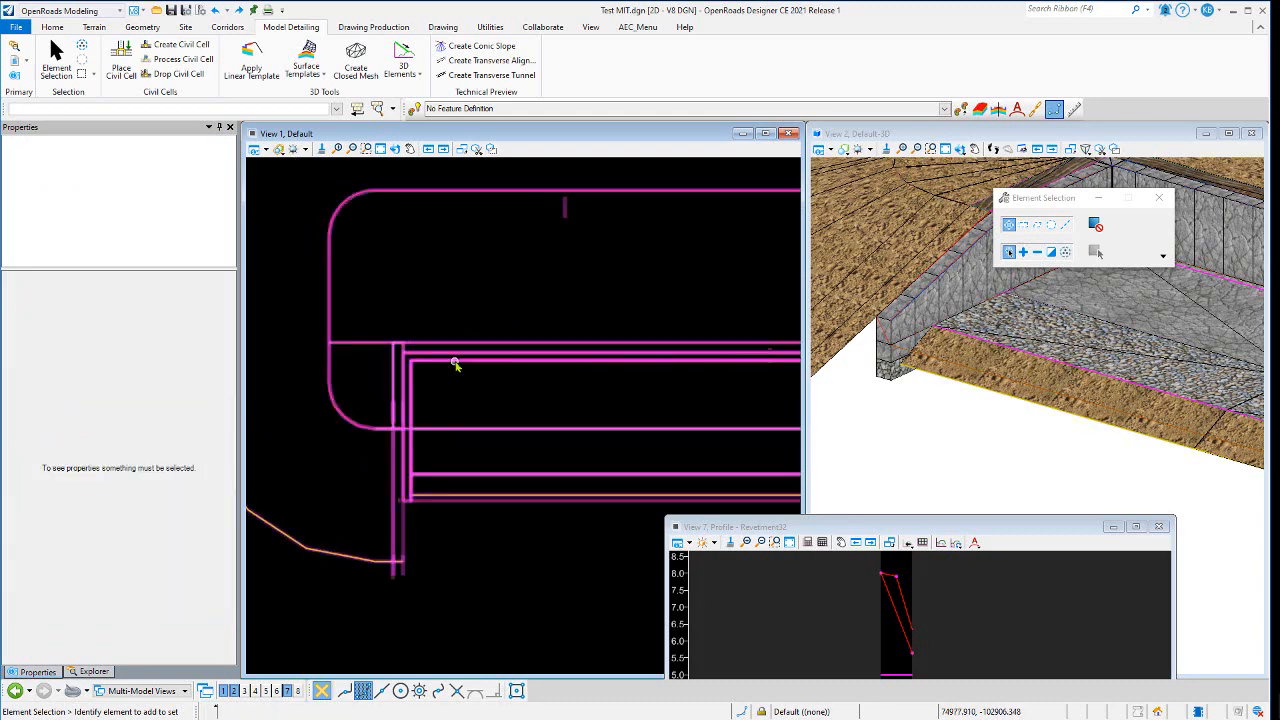
scroll(437, 380, down, 2)
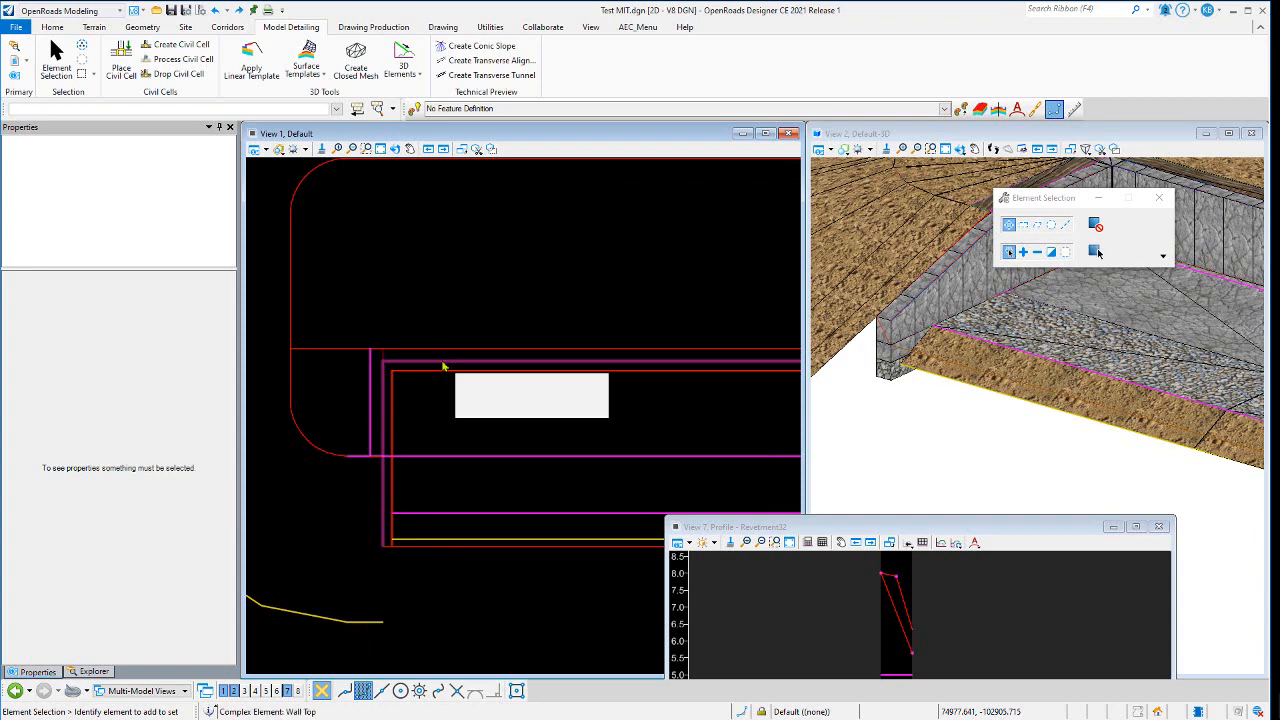
click(442, 363)
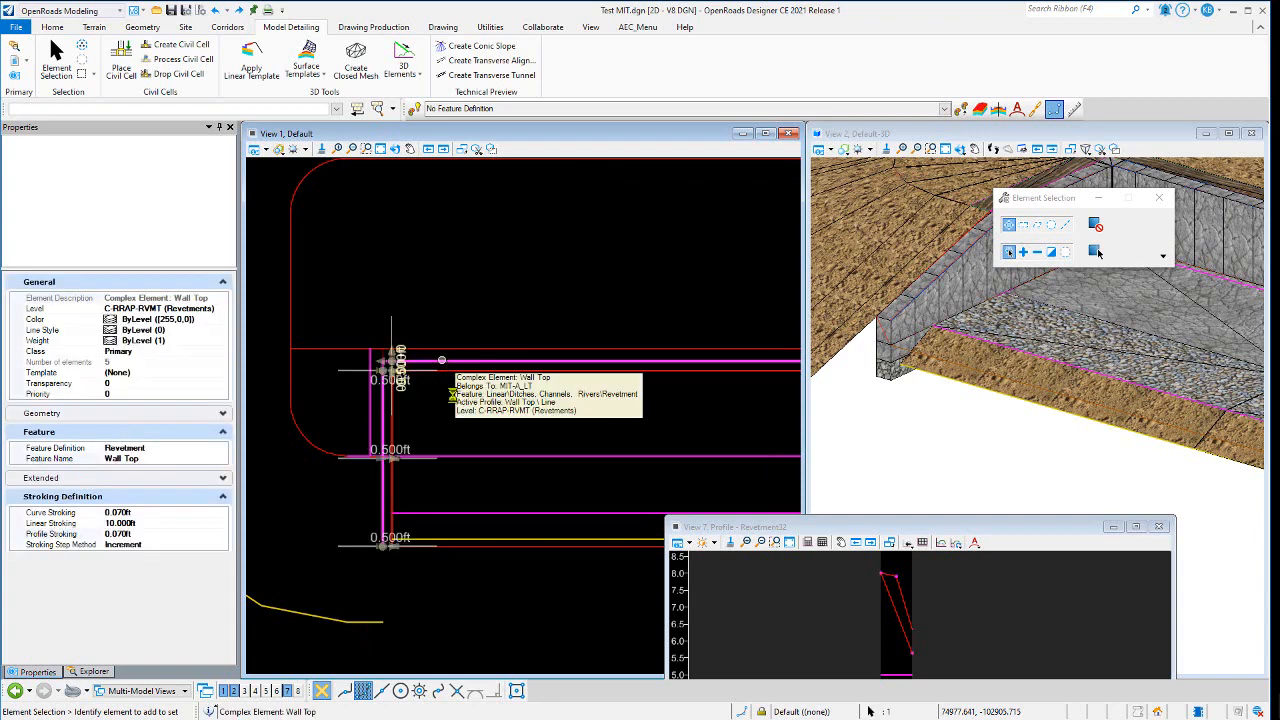
scroll(430, 401, down, 1)
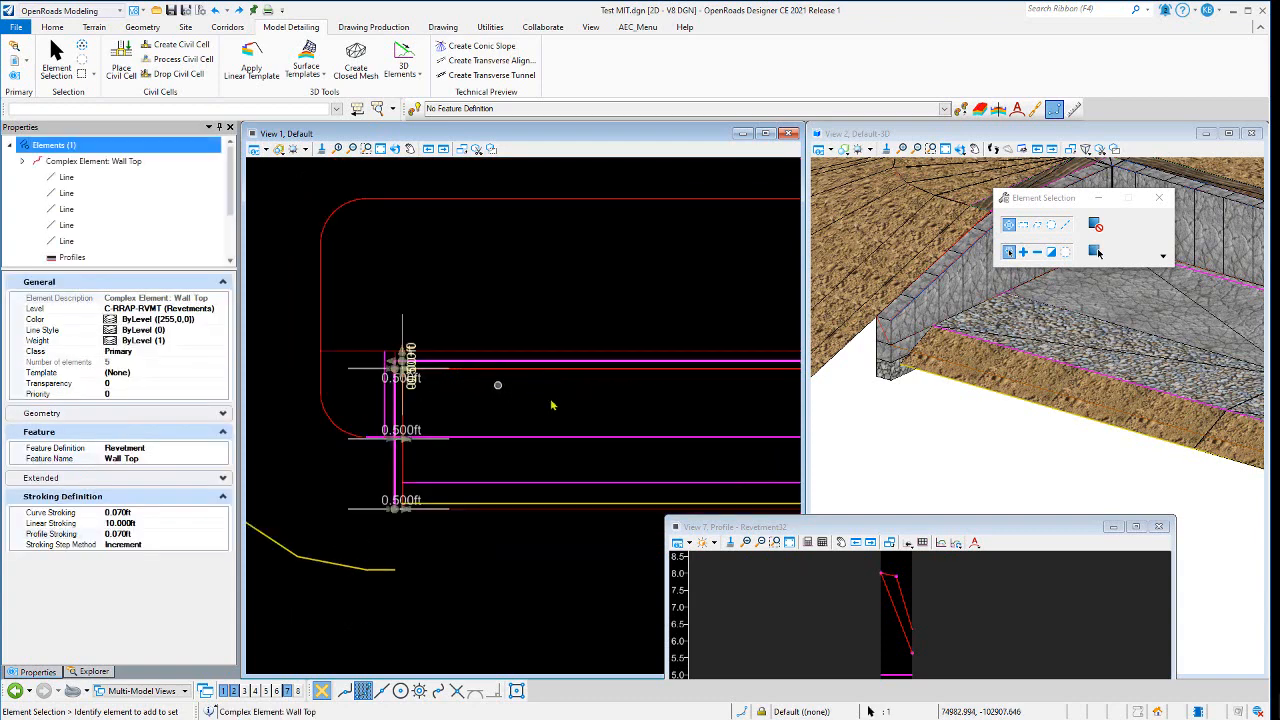
scroll(474, 393, down, 1)
scroll(704, 378, up, 4)
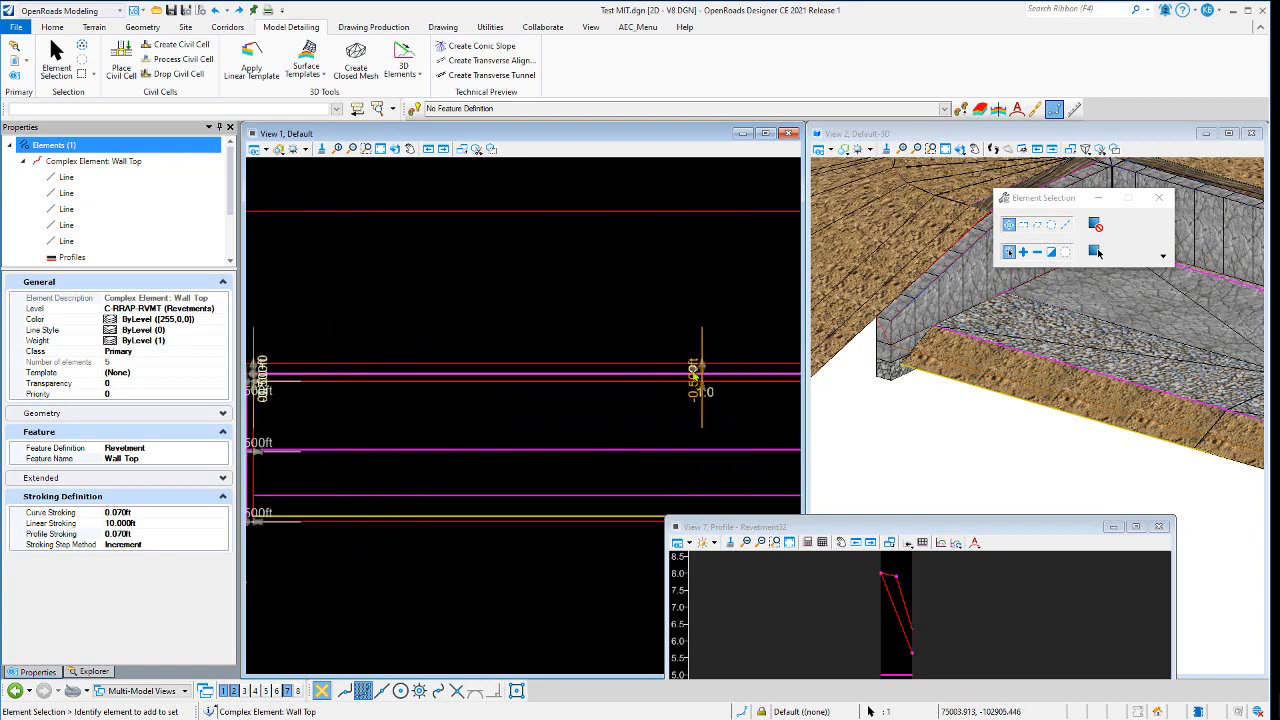
scroll(703, 378, down, 2)
scroll(577, 418, down, 3)
- Select the Revetment48 line and review its offset and profile slope properties
click(478, 420)
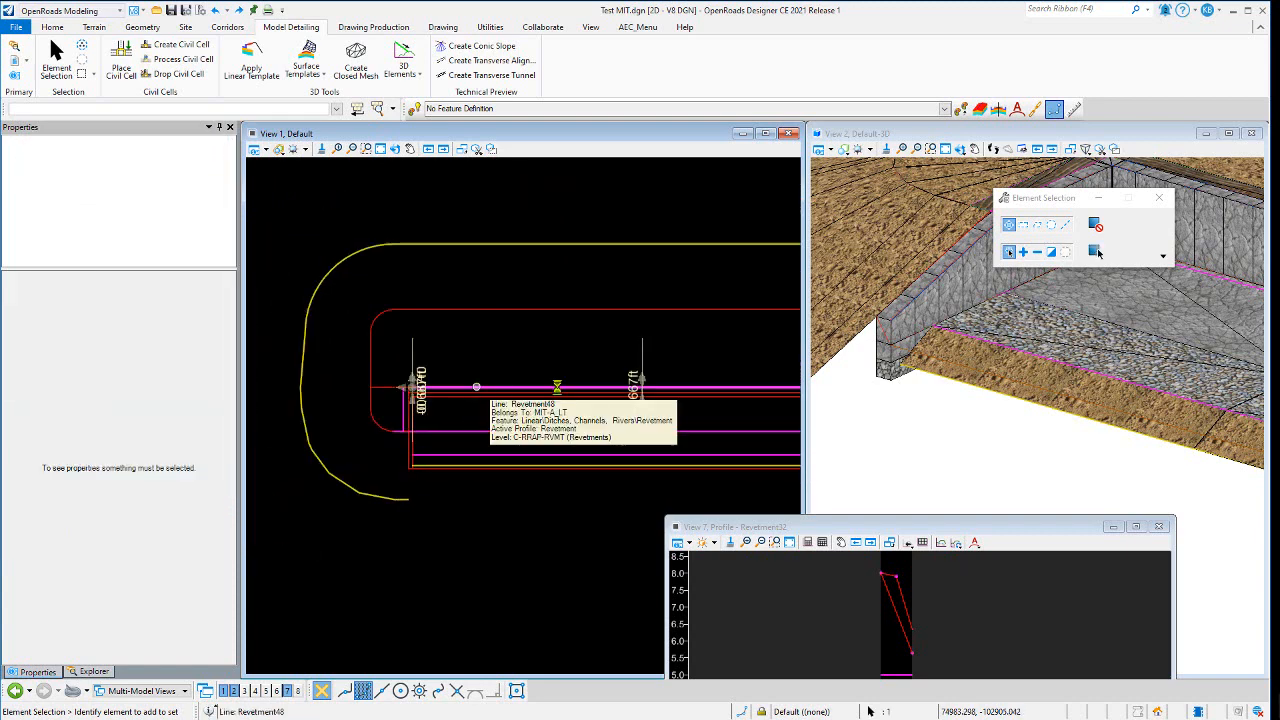
click(477, 390)
scroll(1004, 435, up, 5)
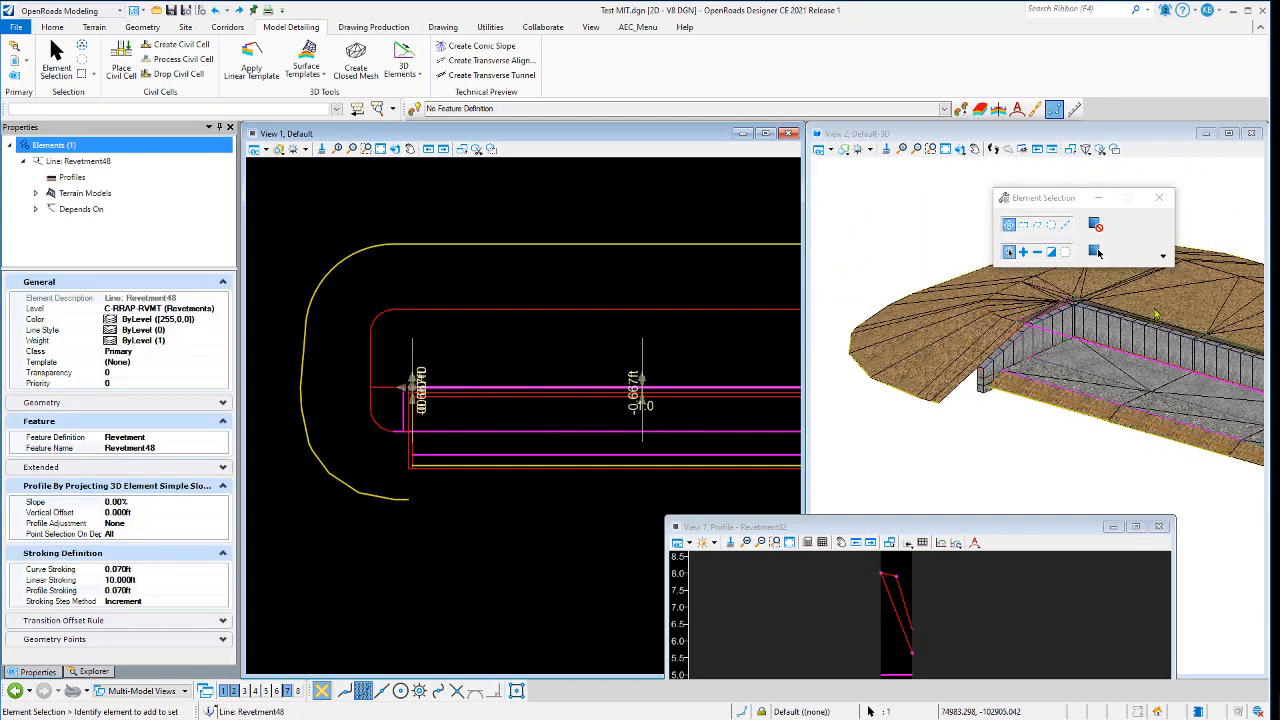
scroll(717, 379, up, 2)
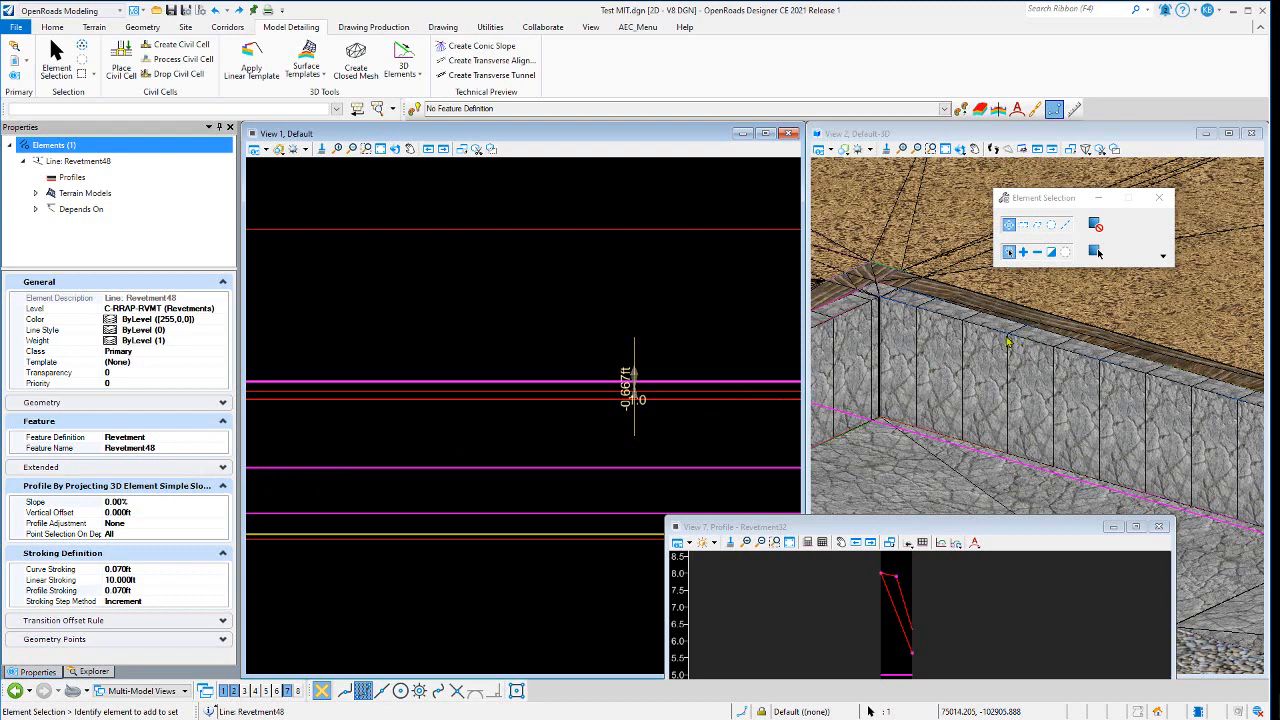
scroll(575, 312, down, 4)
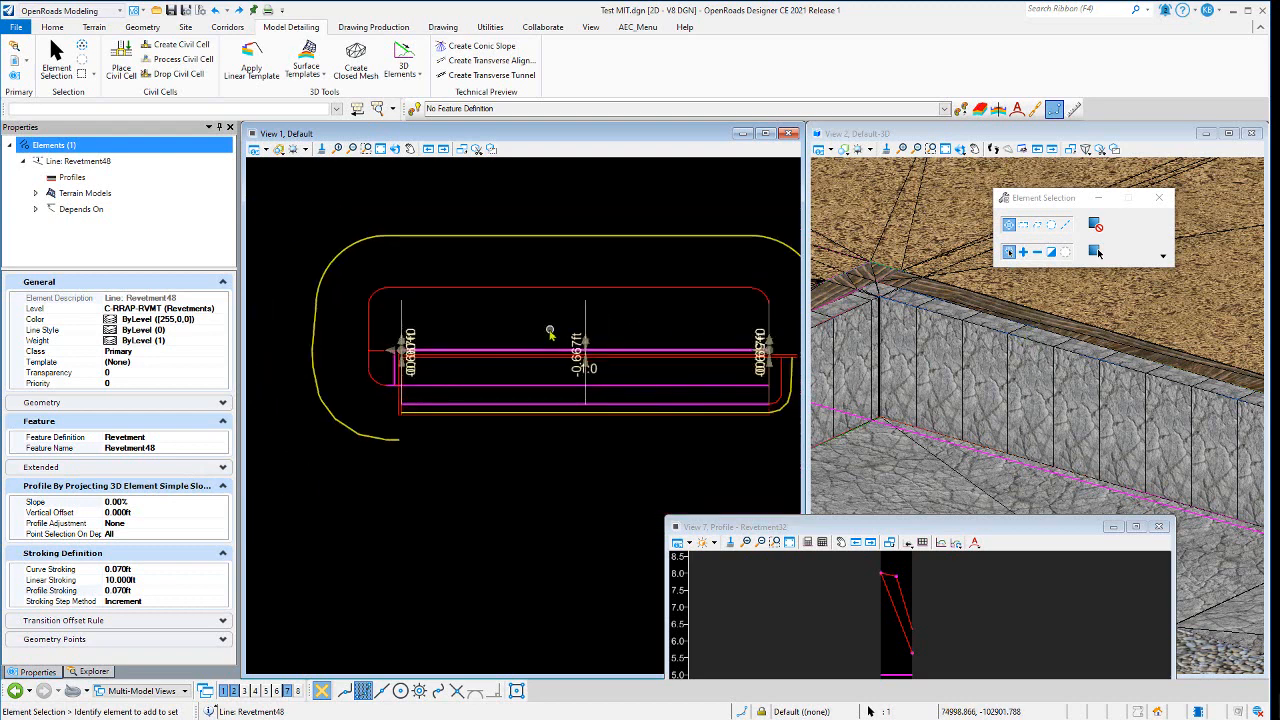
click(465, 316)
- Select the Revetment15 and Berm1 complex elements in turn and examine their offsets and properties
scroll(374, 288, up, 2)
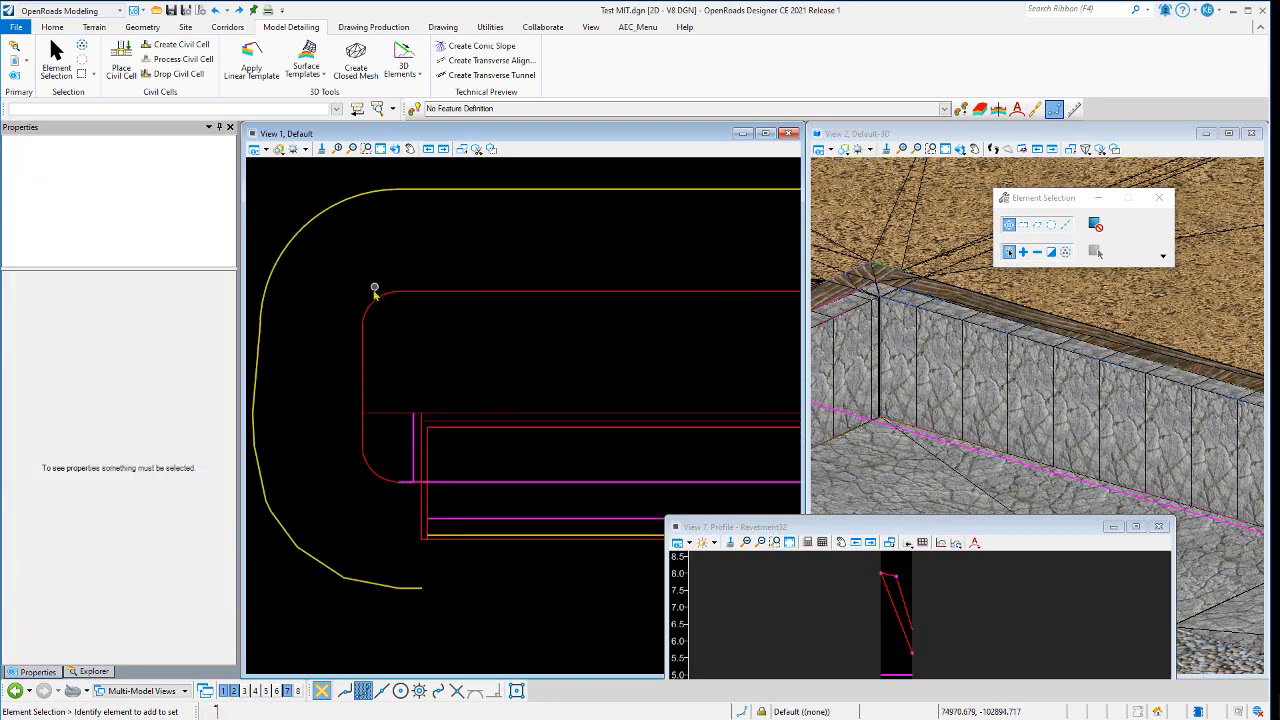
click(373, 291)
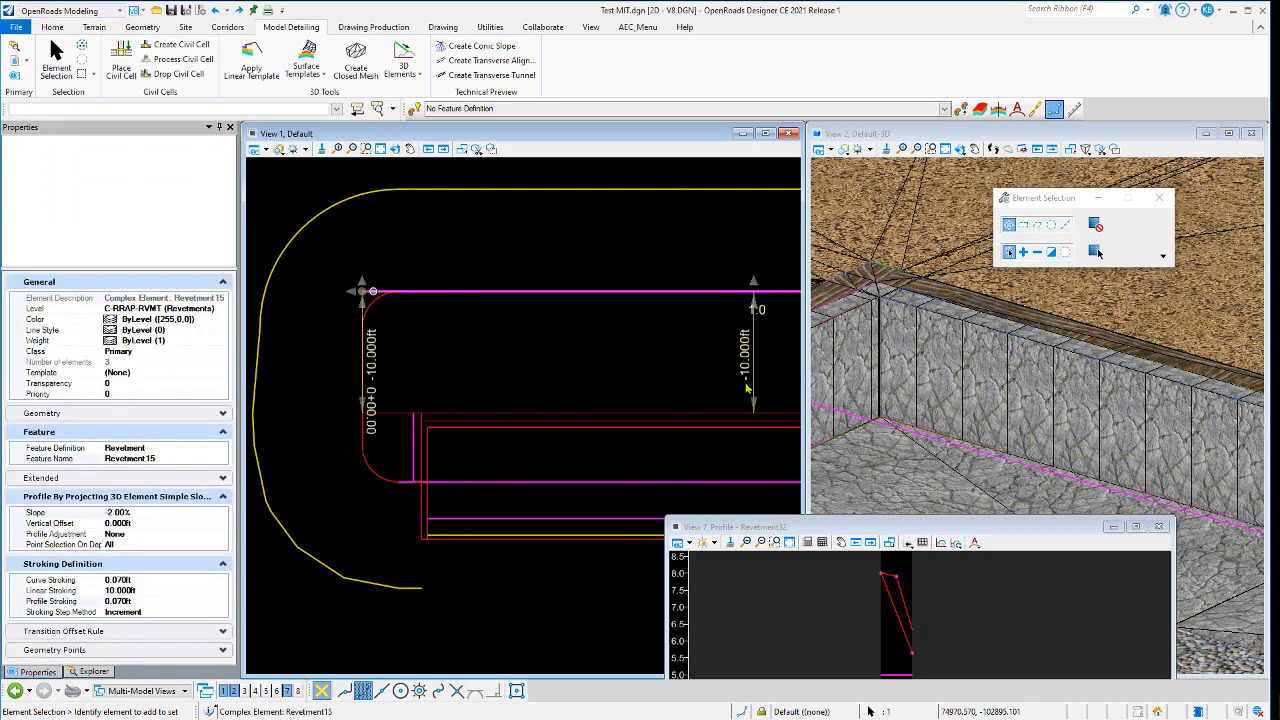
scroll(954, 437, down, 2)
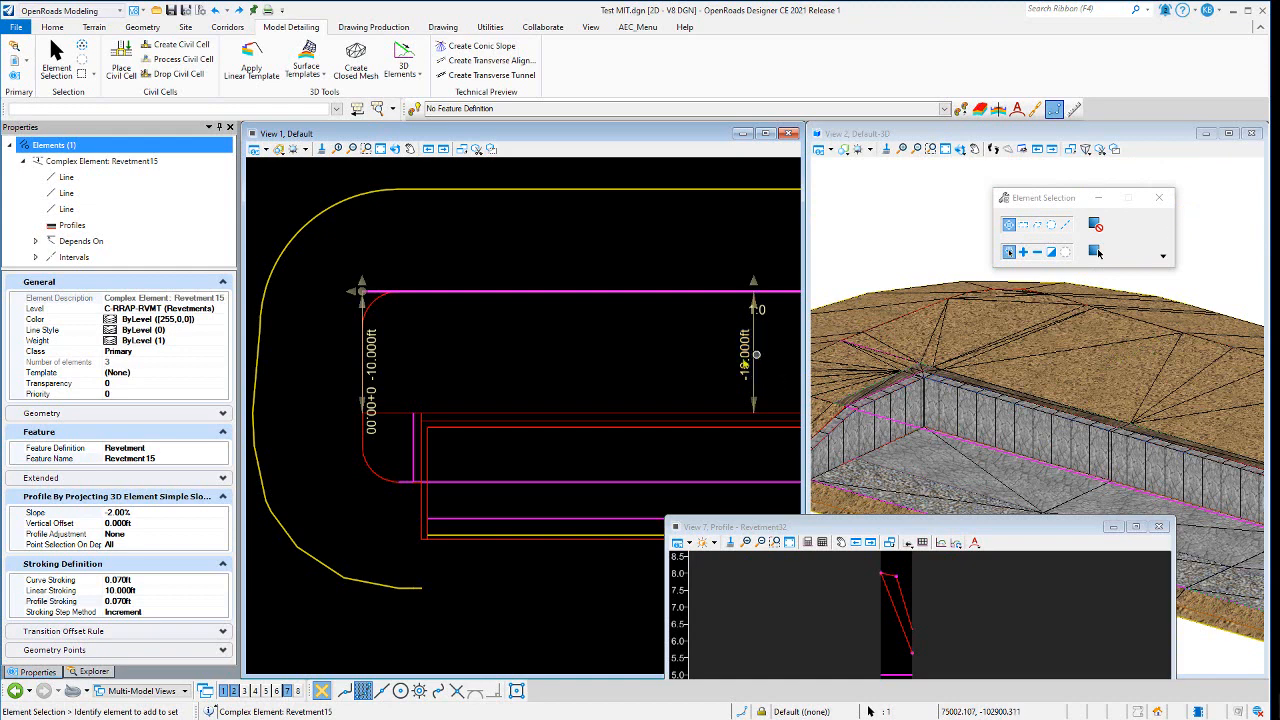
click(420, 335)
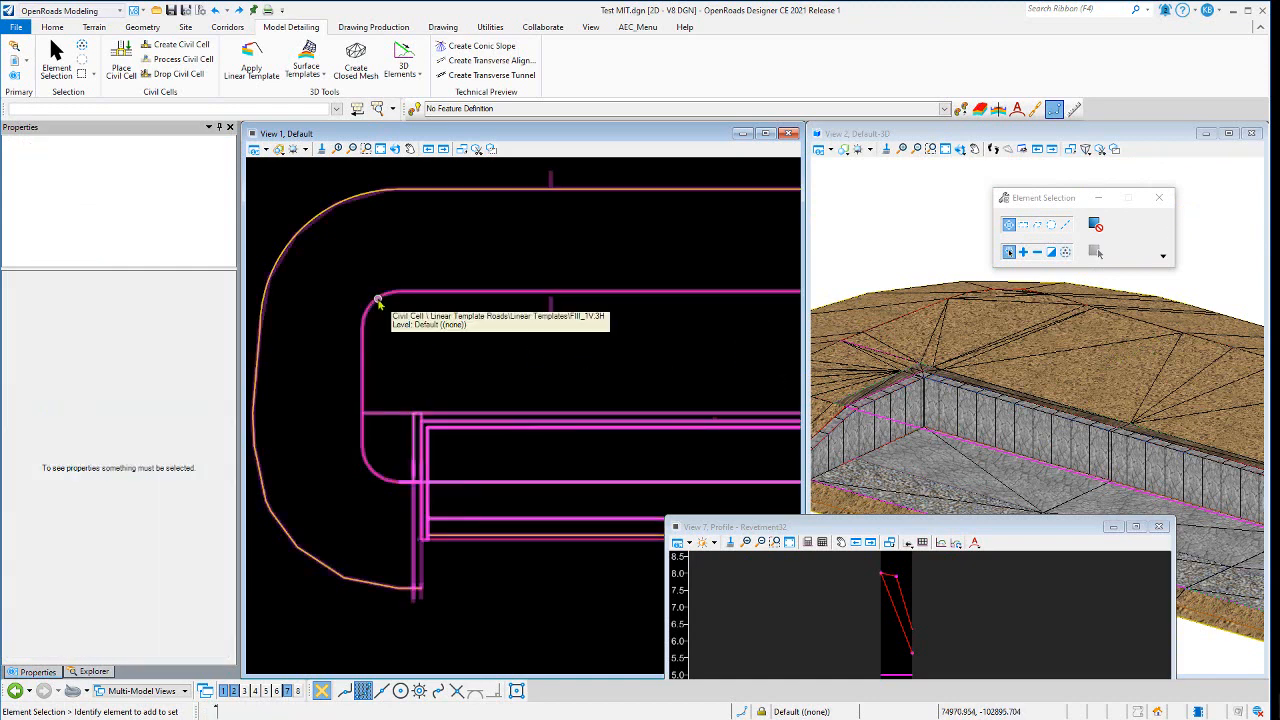
click(405, 318)
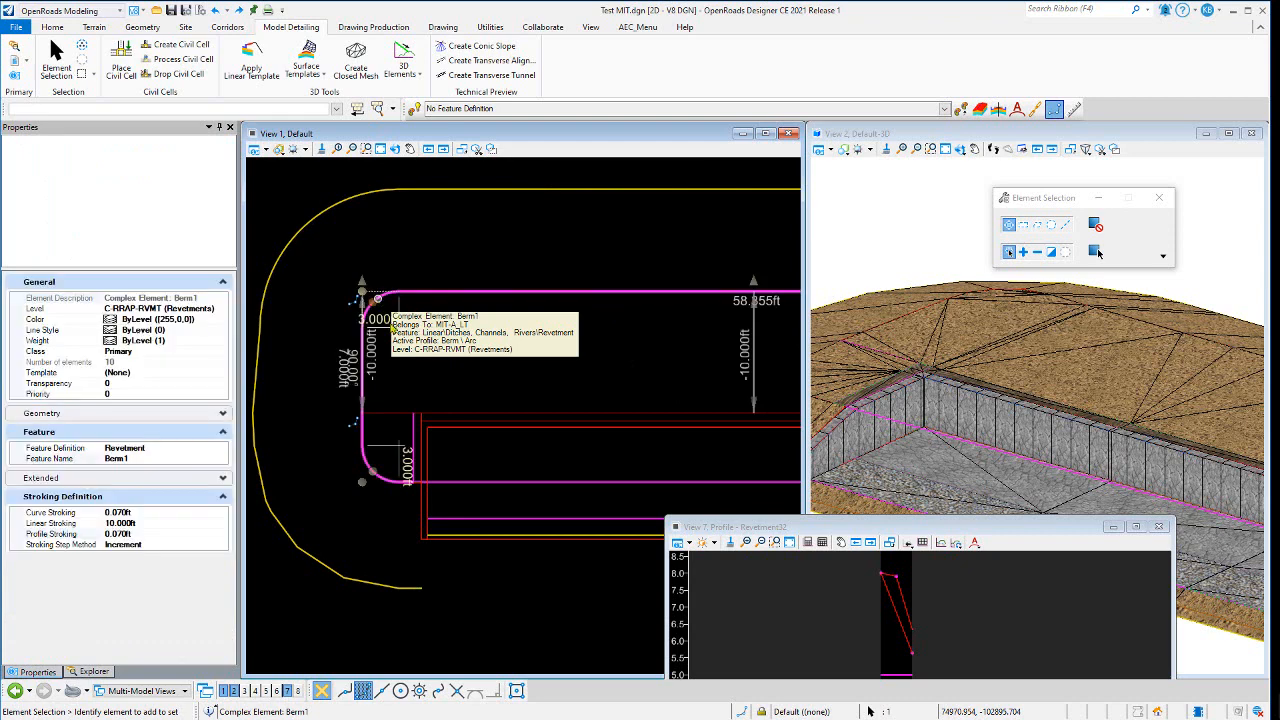
click(420, 277)
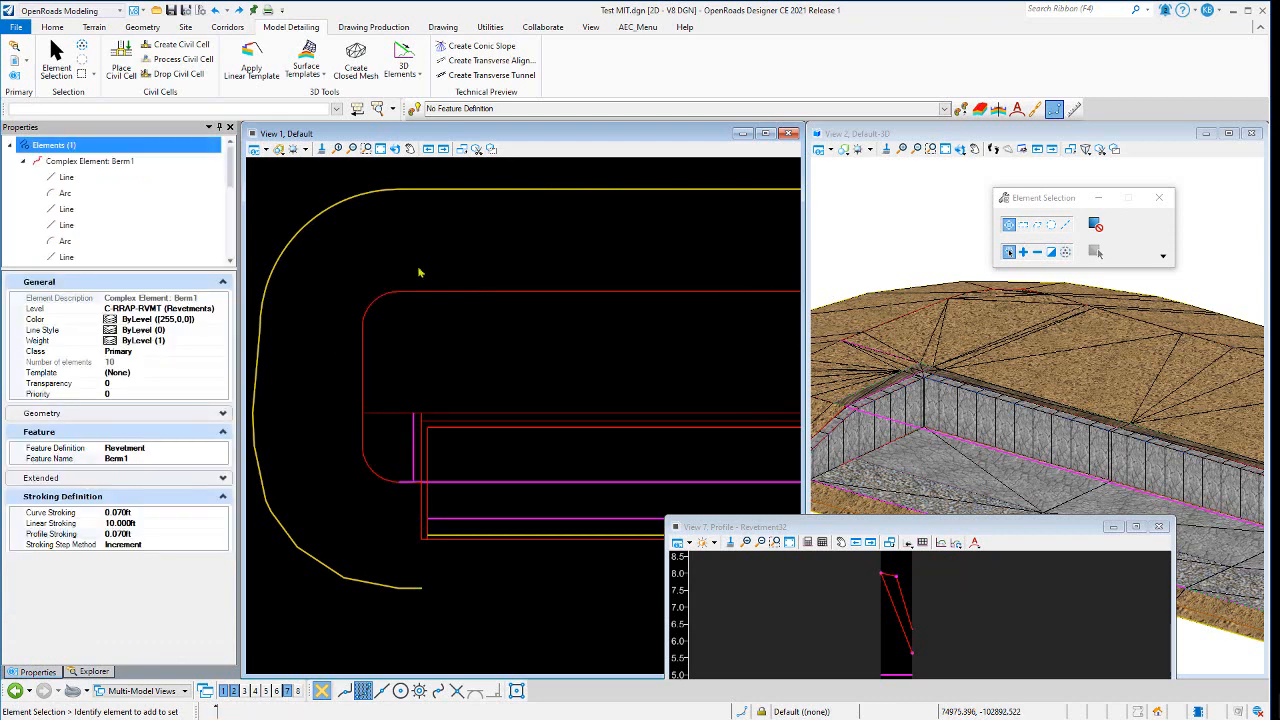
click(373, 292)
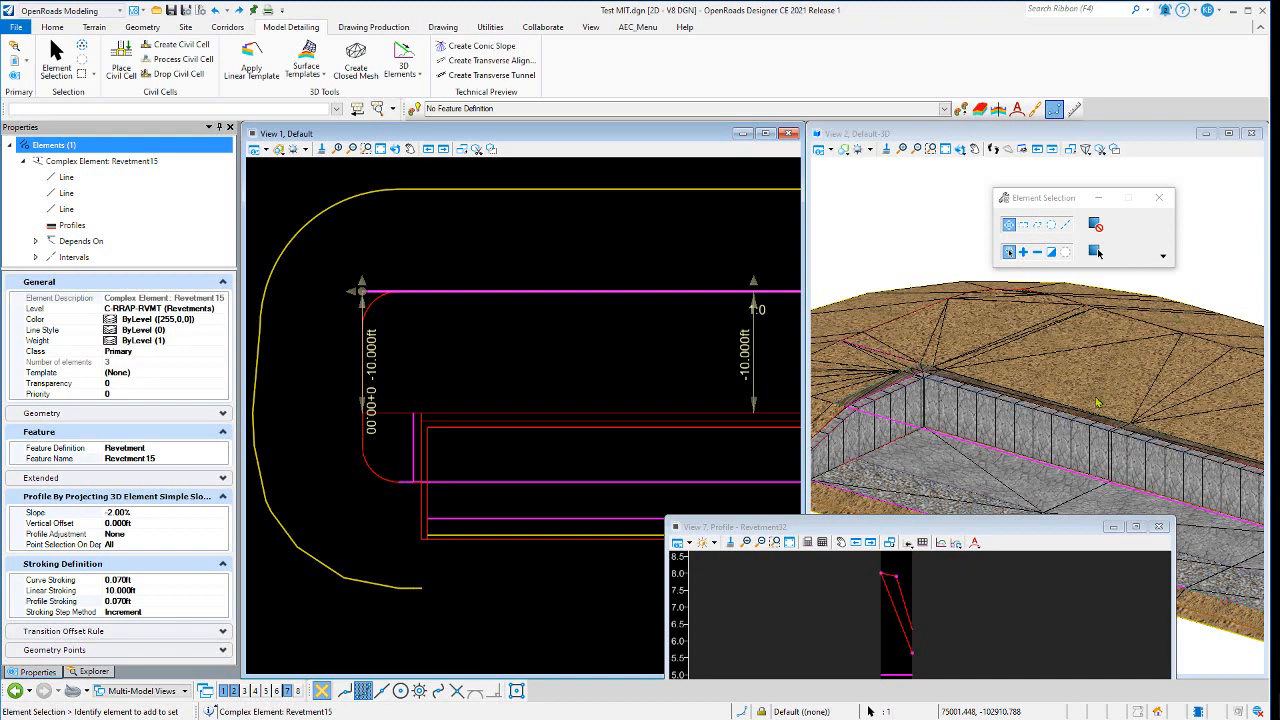
click(428, 337)
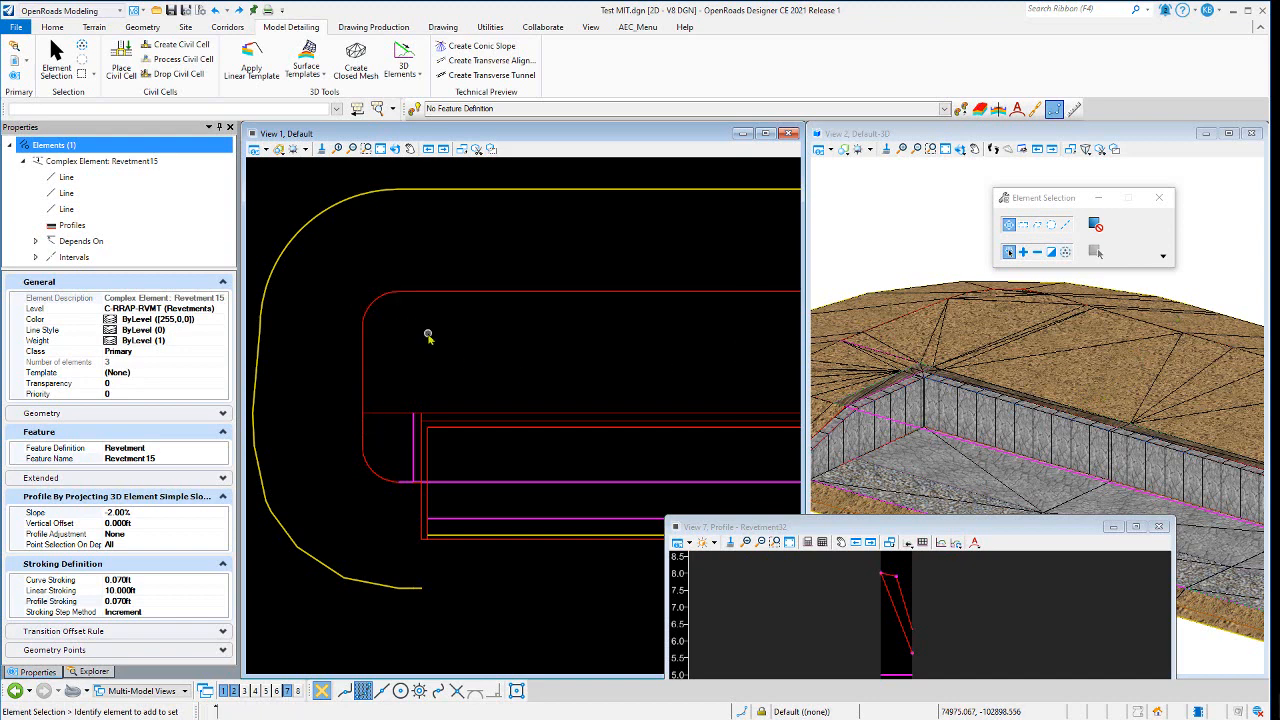
scroll(336, 354, down, 1)
scroll(336, 354, down, 2)
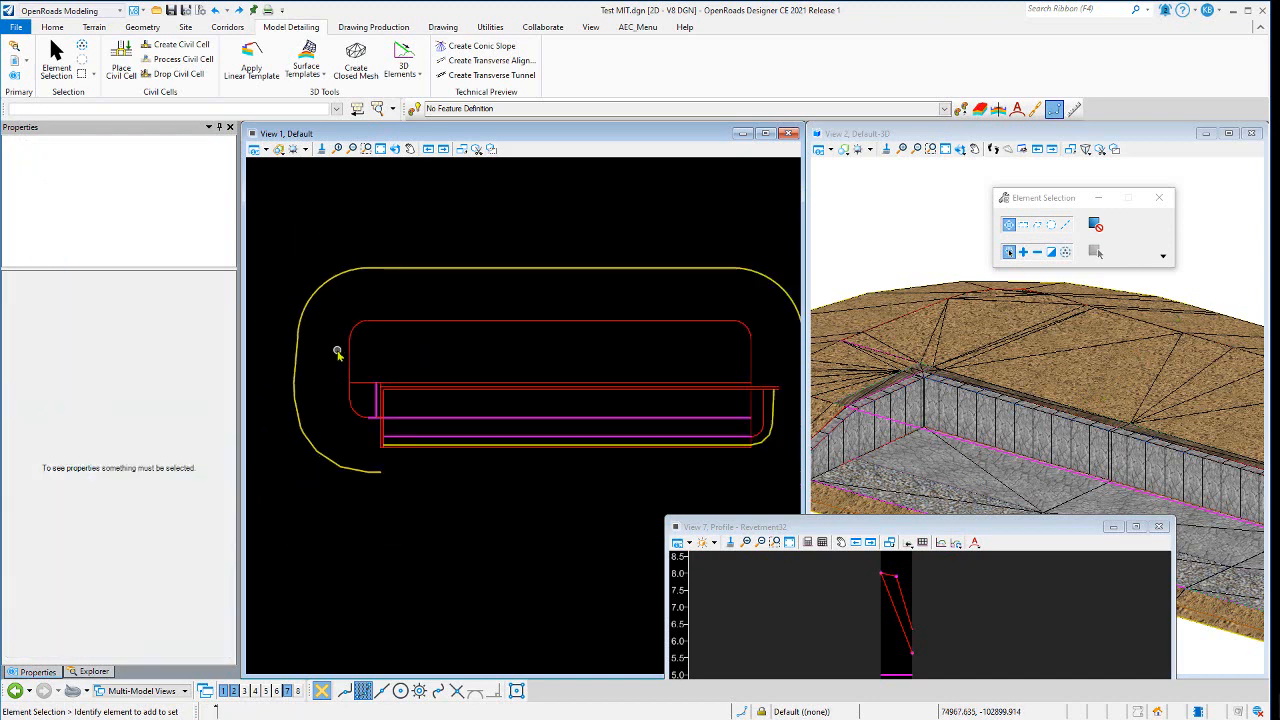
scroll(365, 399, up, 3)
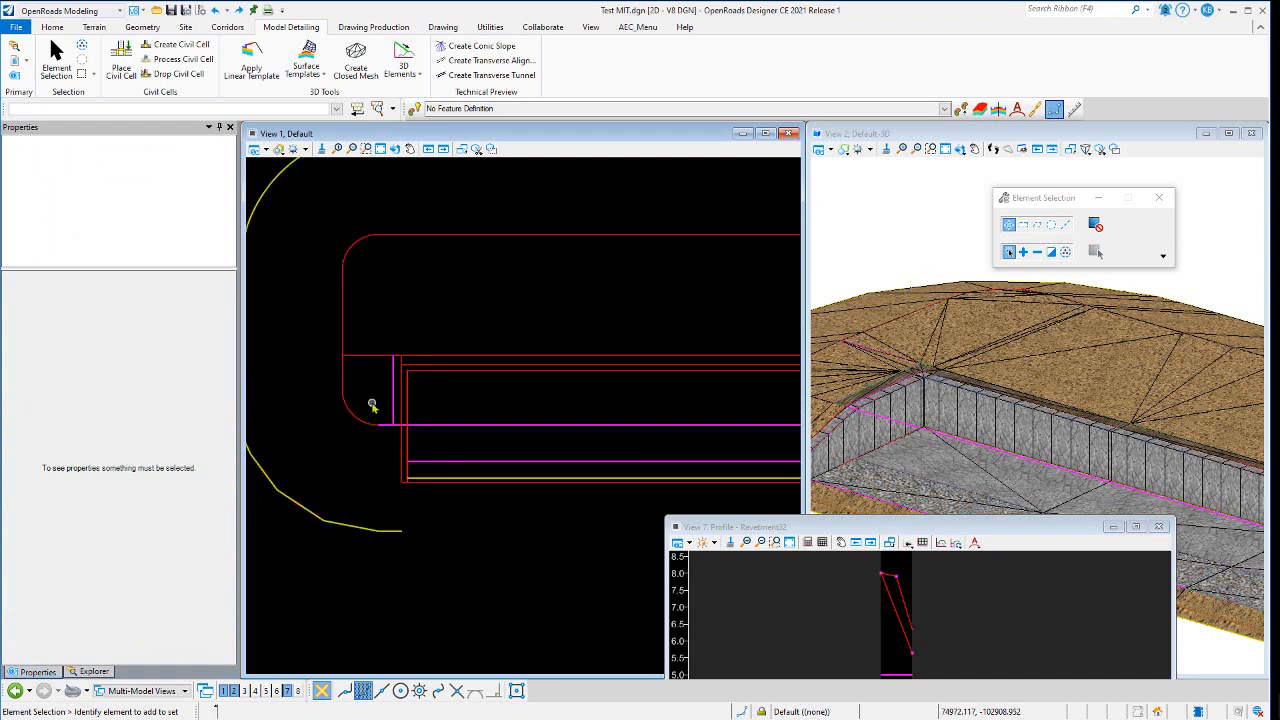
scroll(372, 405, up, 1)
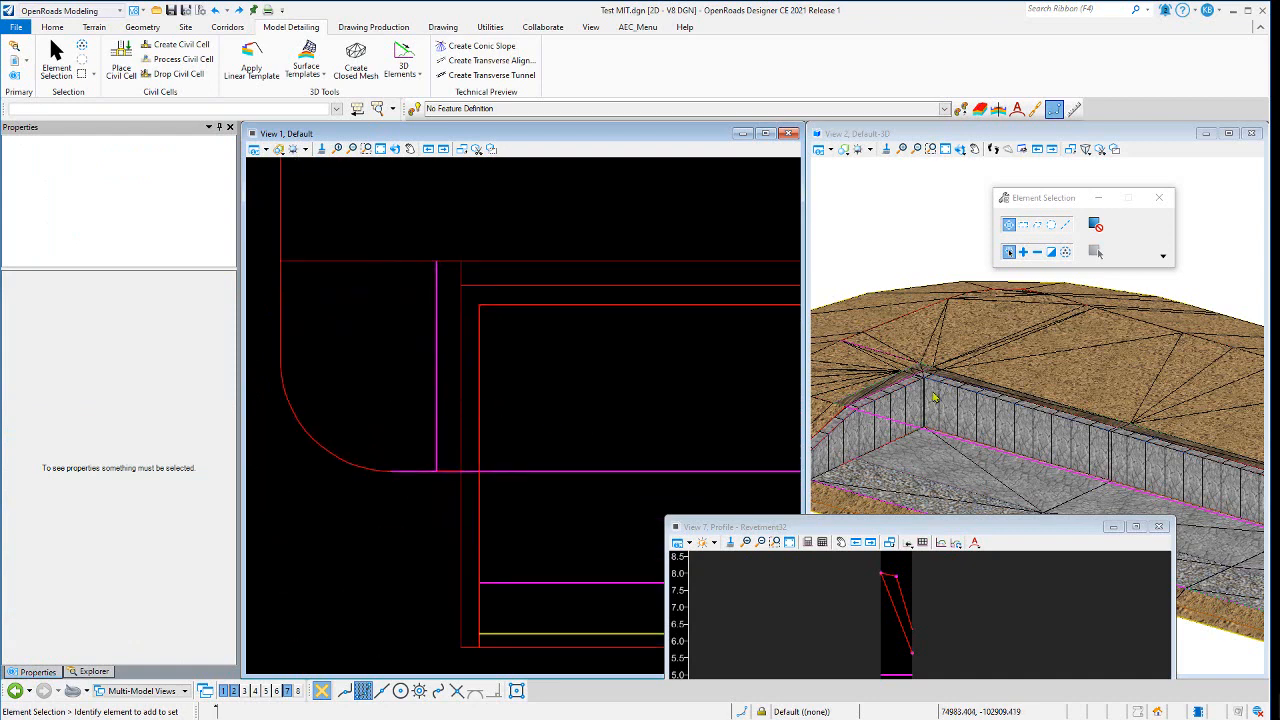
- Select the Revetment33 and Civil Cell Primary4 lines in turn to compare their lengths and offsets
scroll(1064, 388, down, 2)
scroll(975, 428, up, 2)
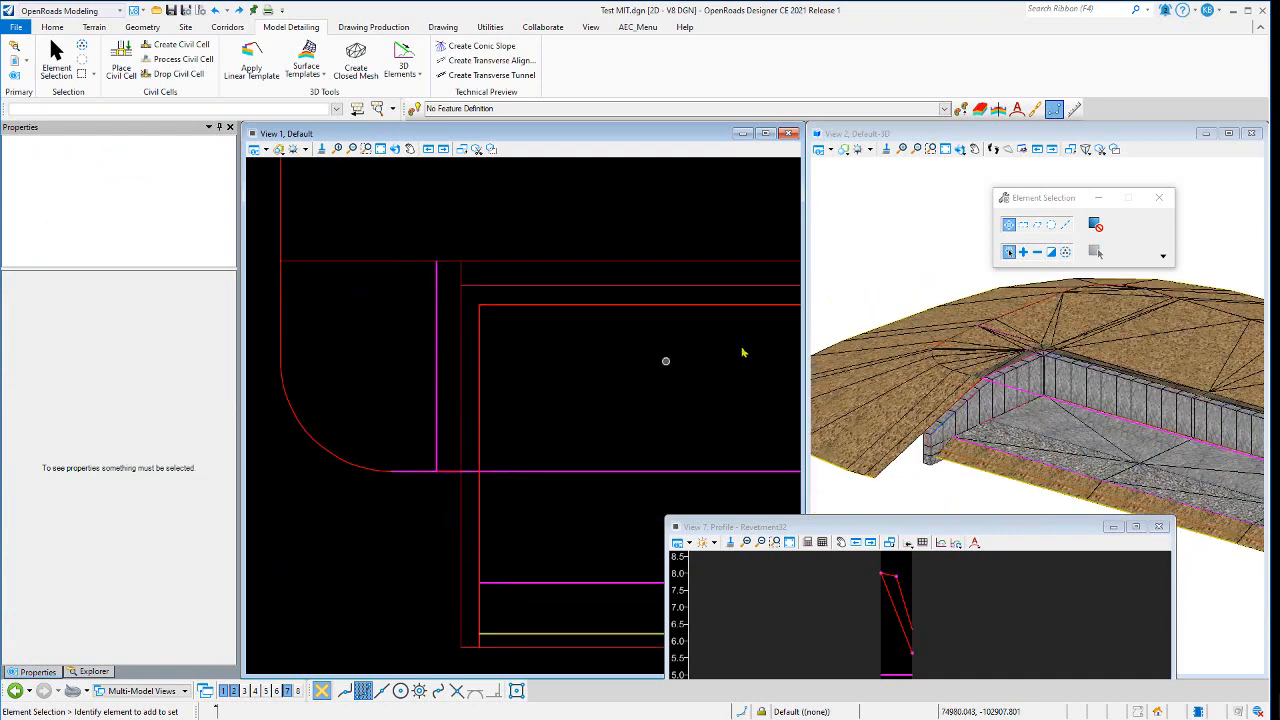
scroll(364, 358, down, 3)
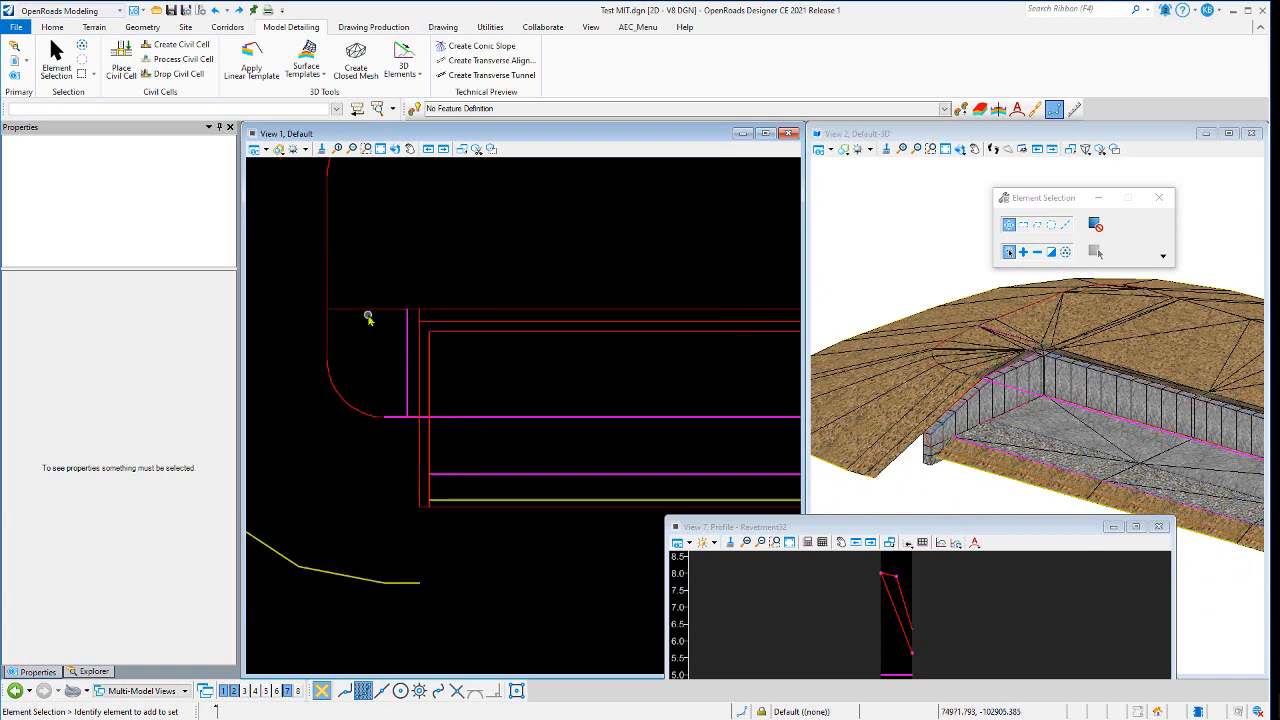
click(368, 311)
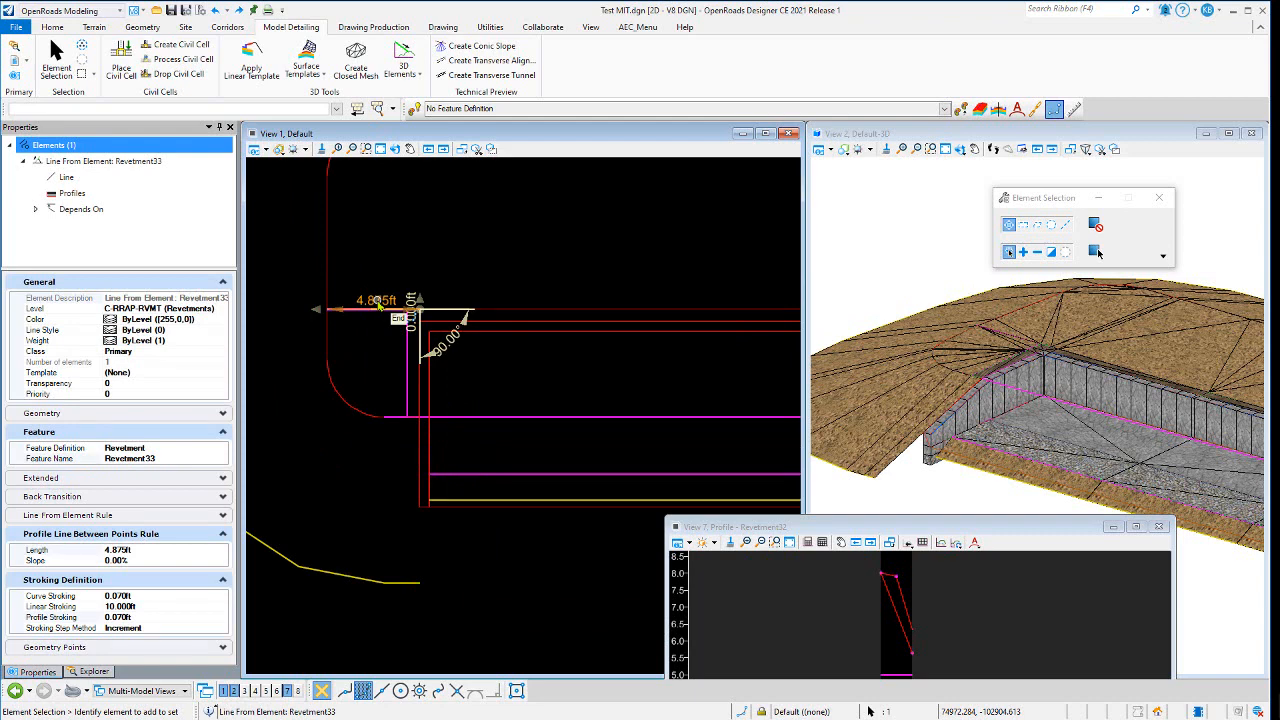
click(349, 422)
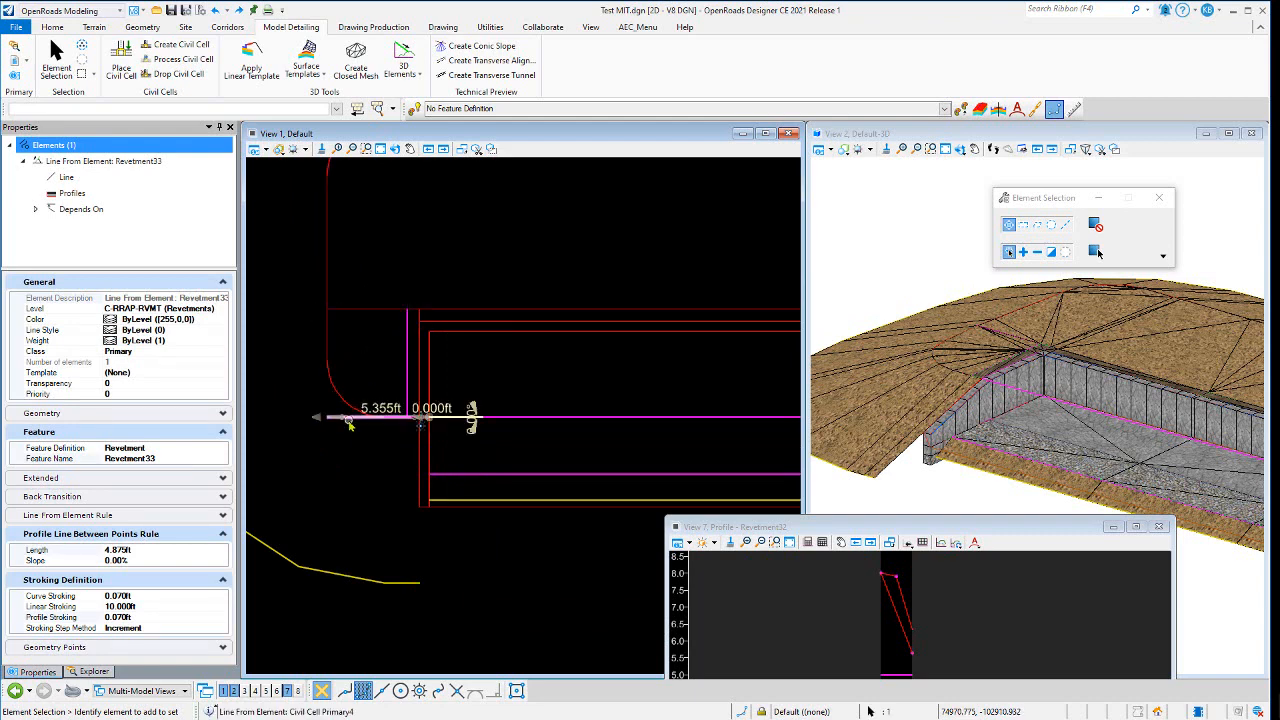
click(380, 309)
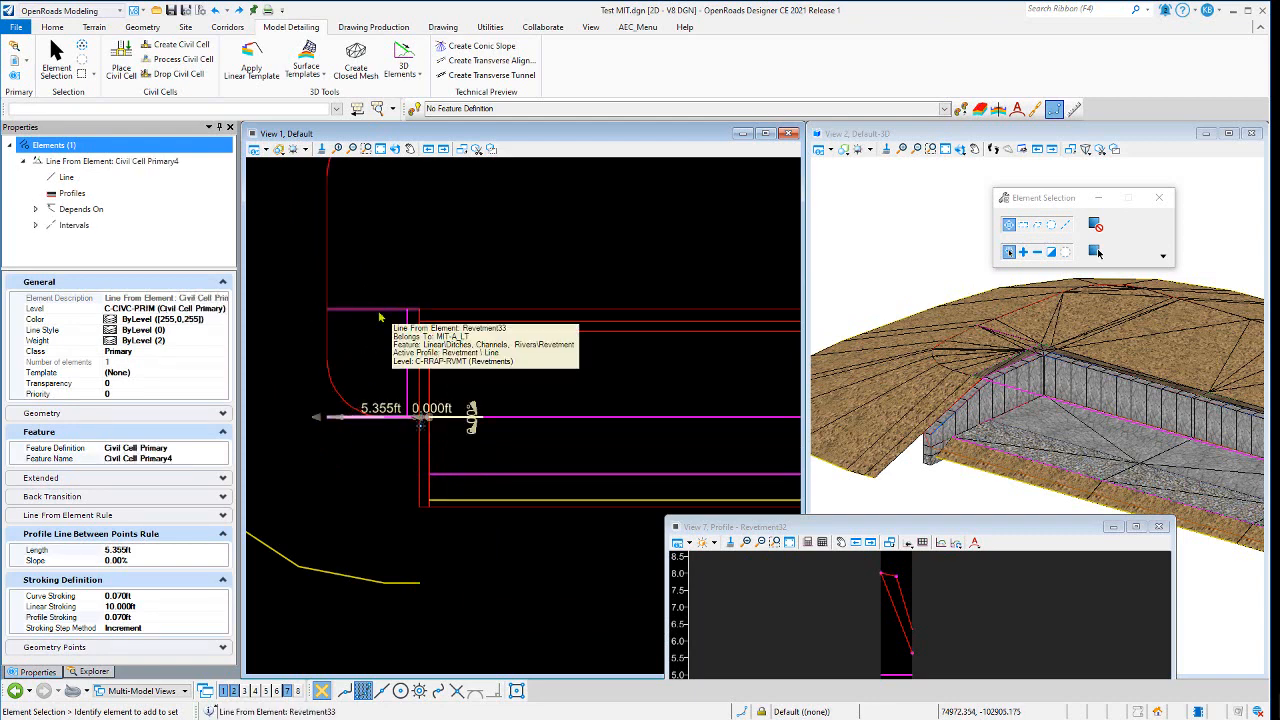
click(380, 310)
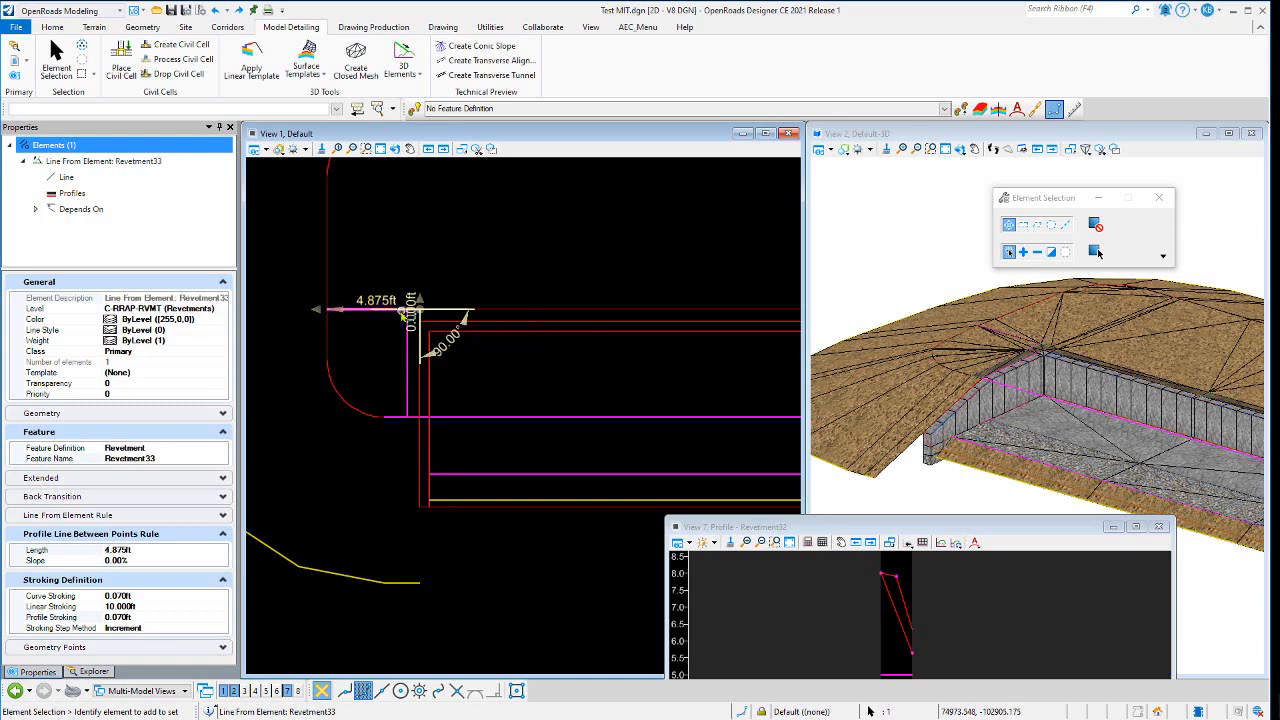
scroll(405, 313, up, 5)
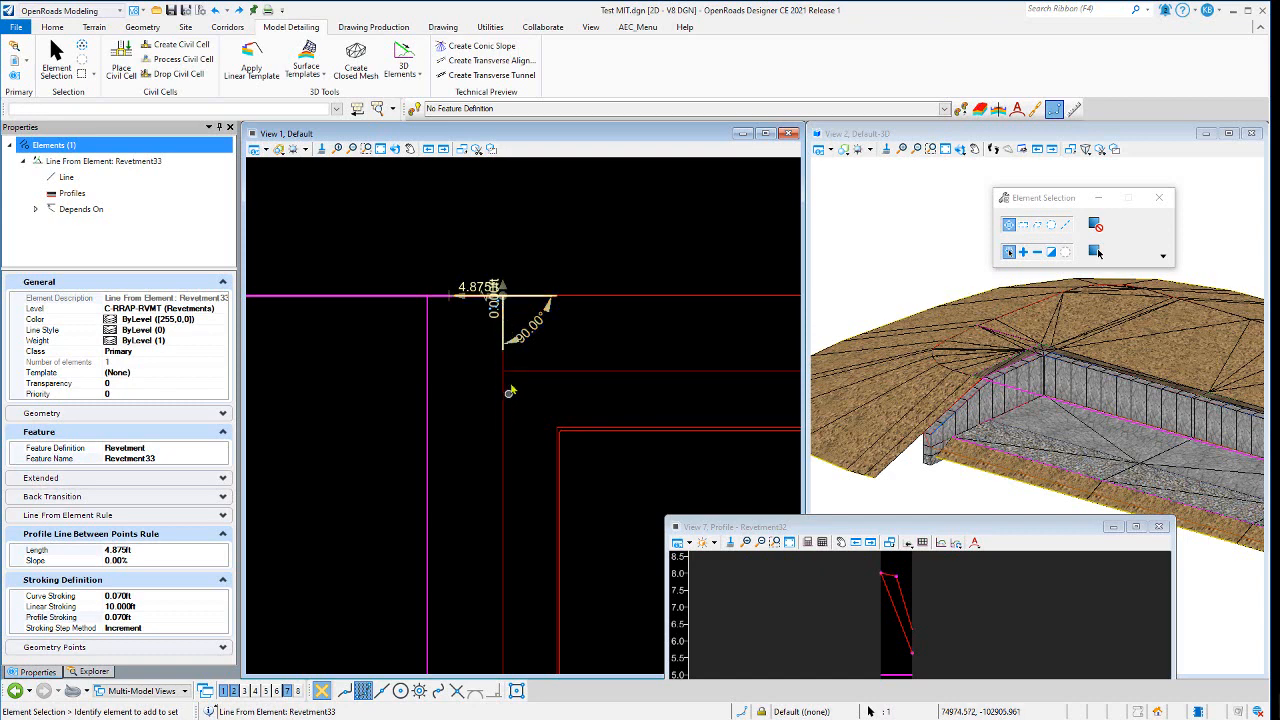
scroll(557, 320, down, 4)
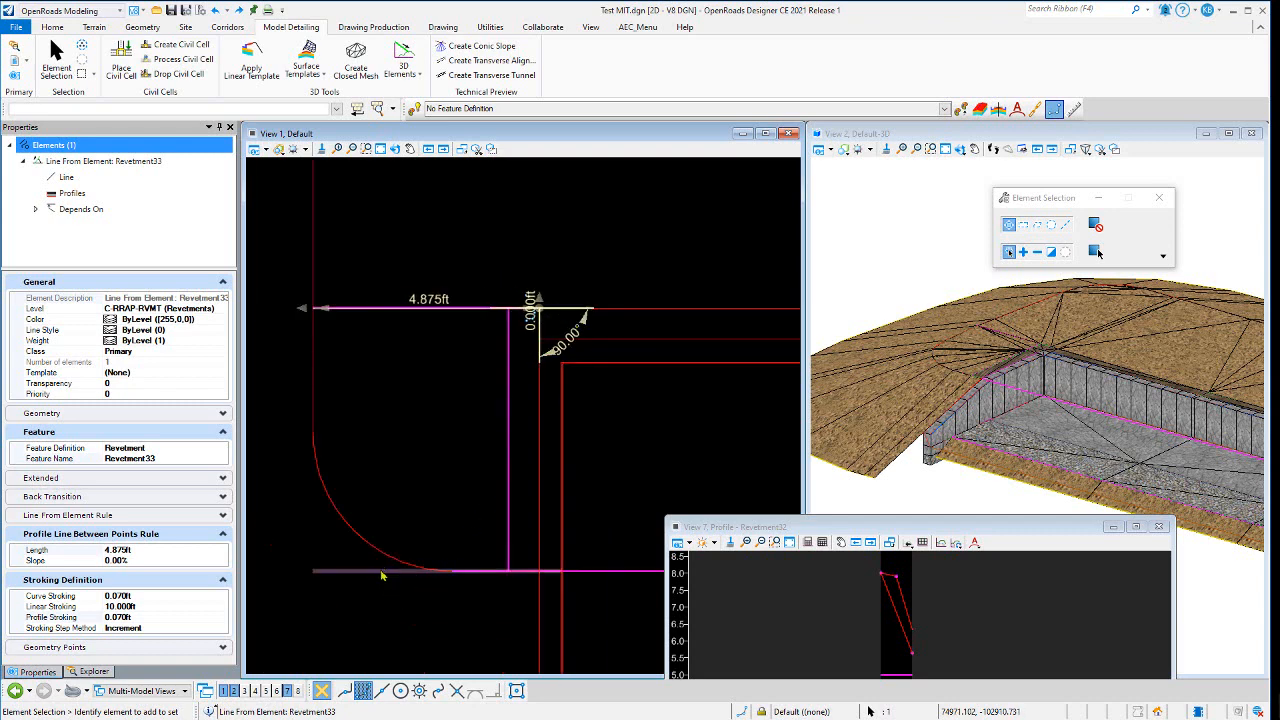
click(381, 575)
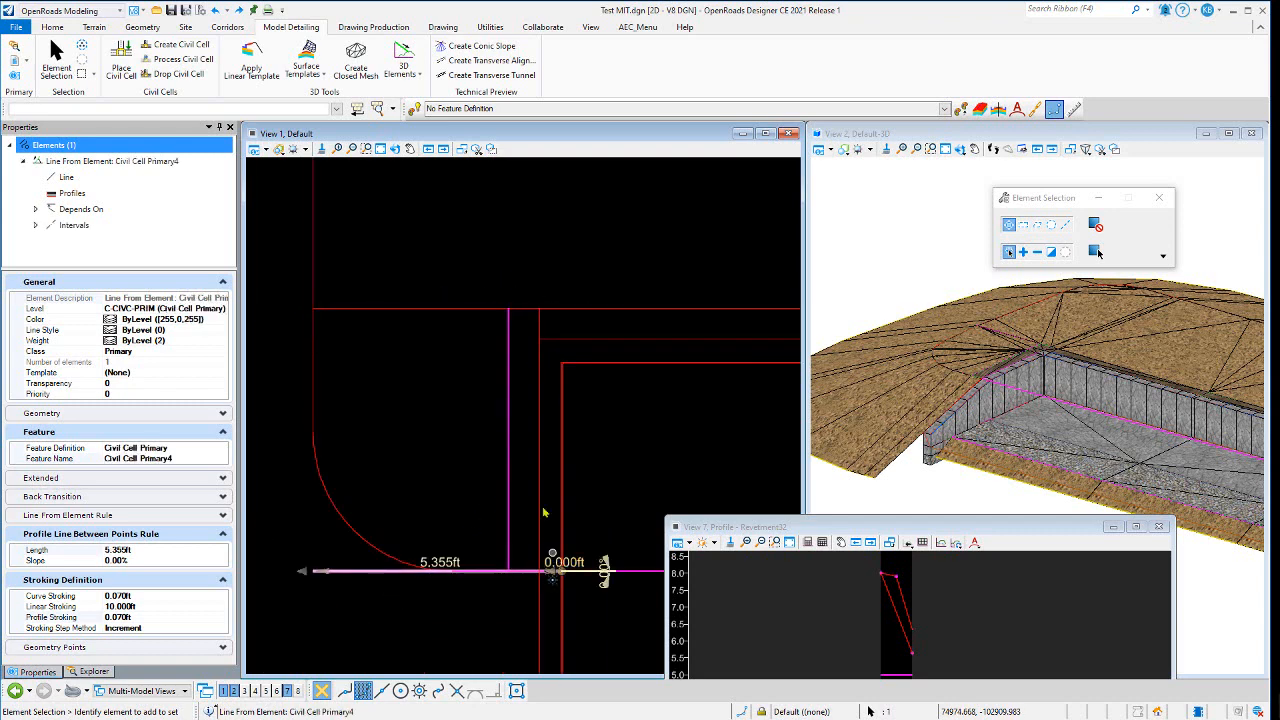
click(436, 308)
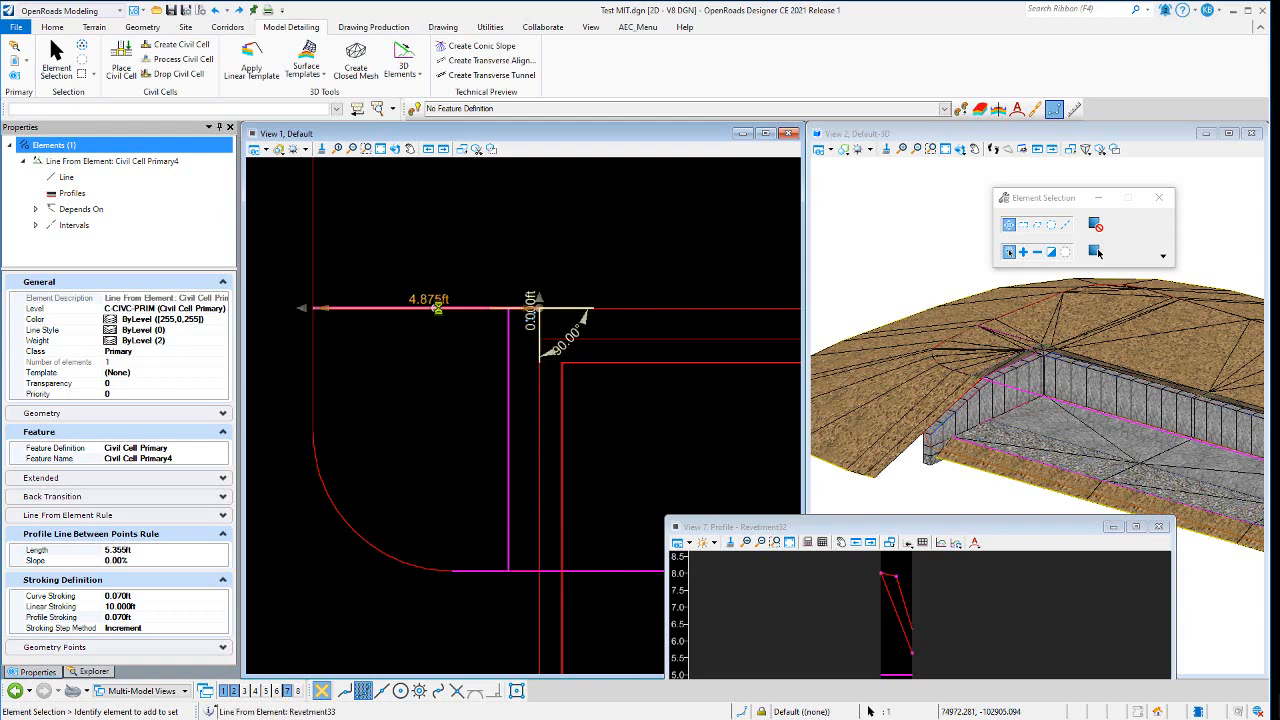
click(376, 573)
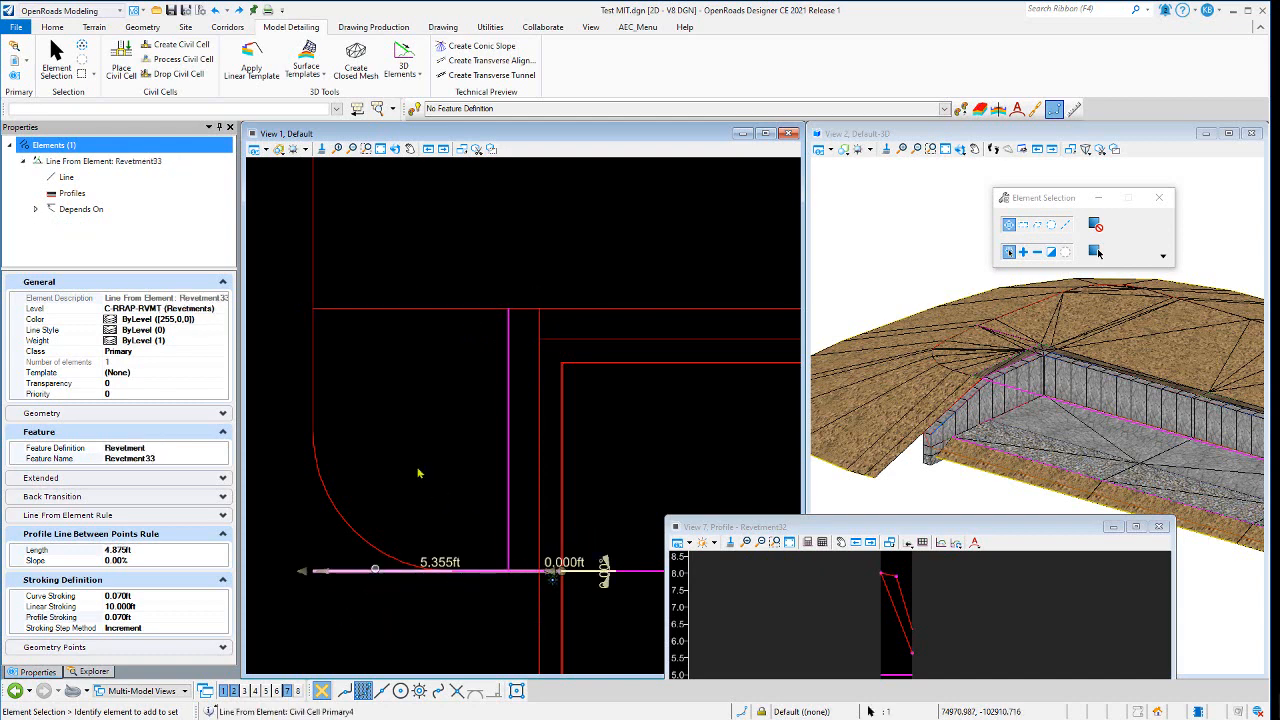
key(Delete)
- Reselect the Revetment33 line and open its length dimension for editing without entering a new value
click(413, 313)
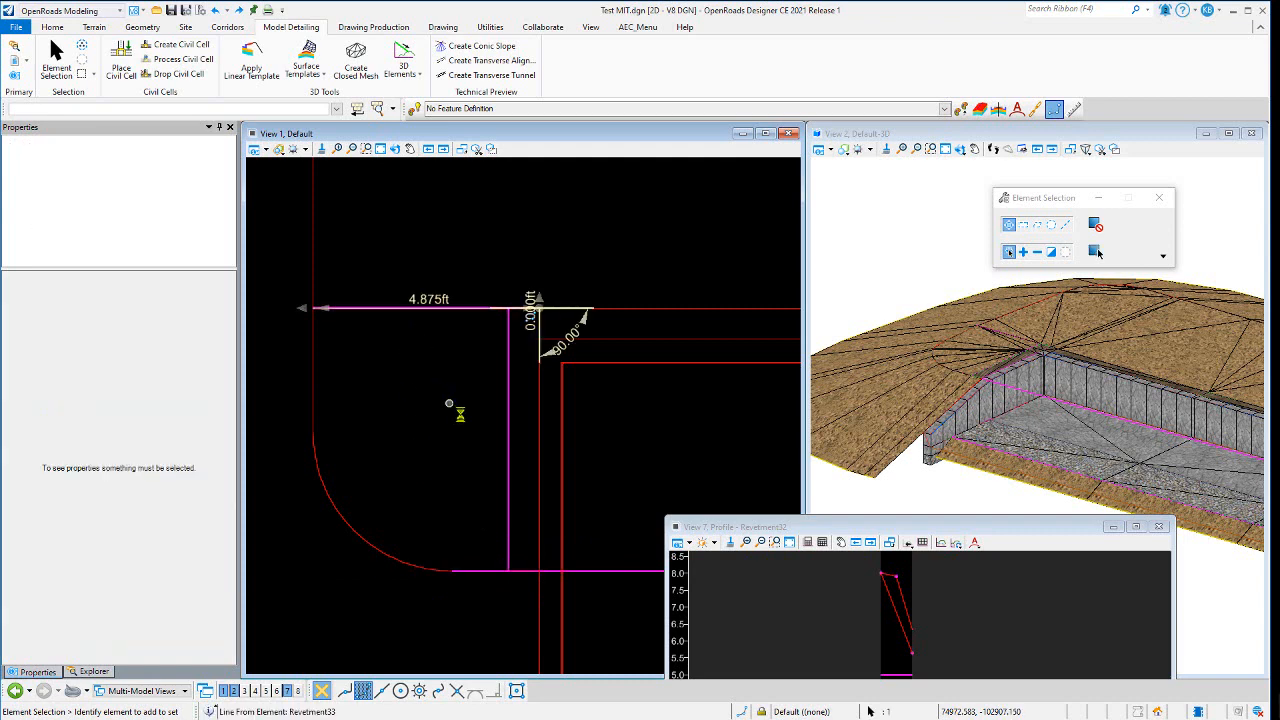
scroll(449, 404, down, 4)
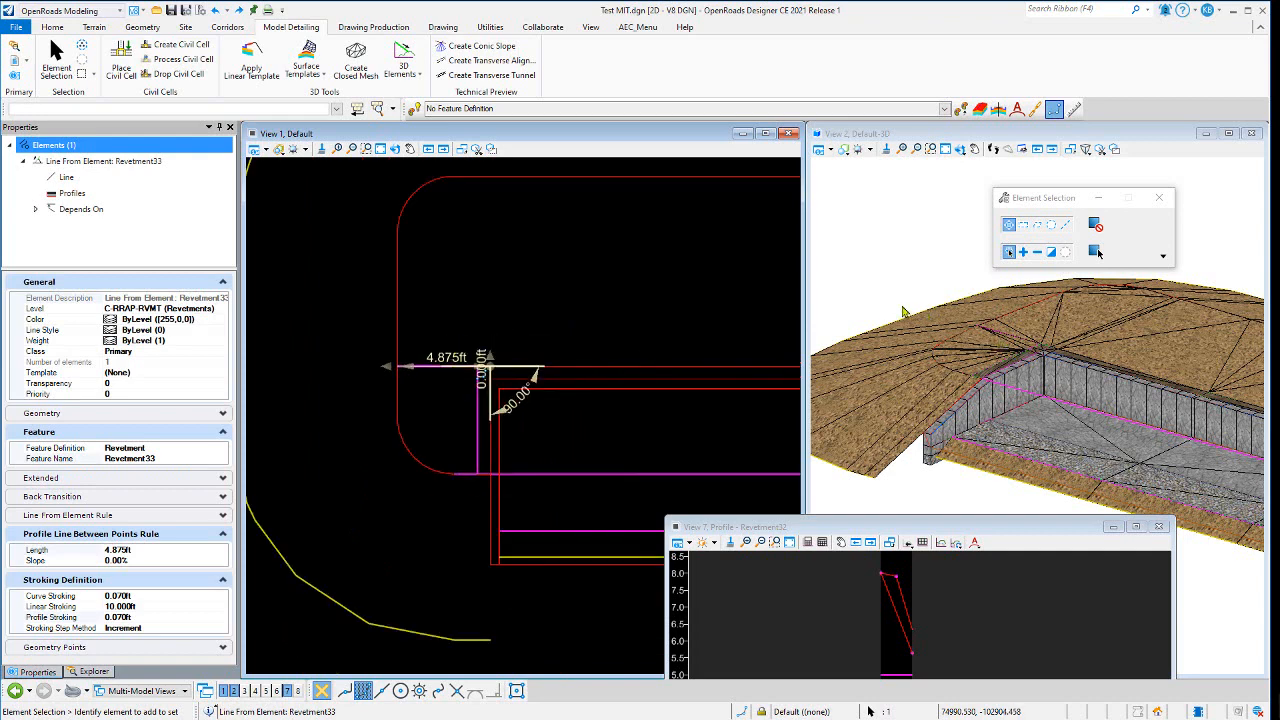
click(438, 360)
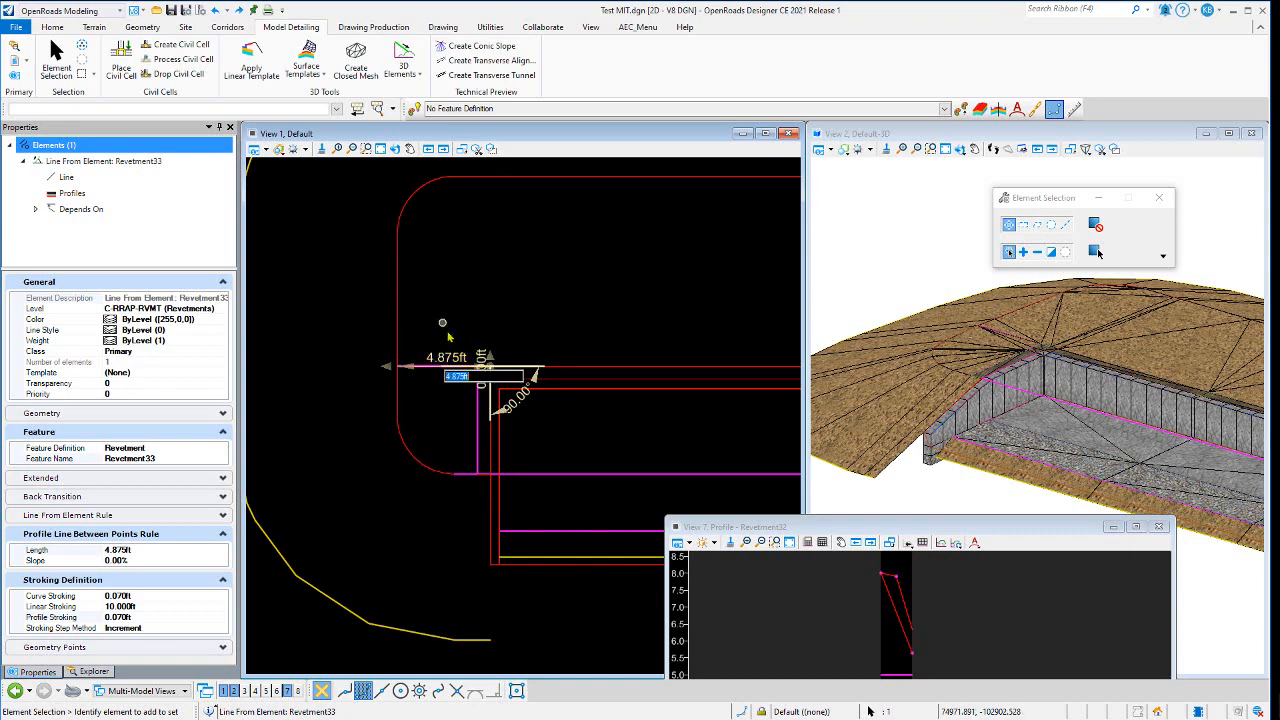
click(420, 480)
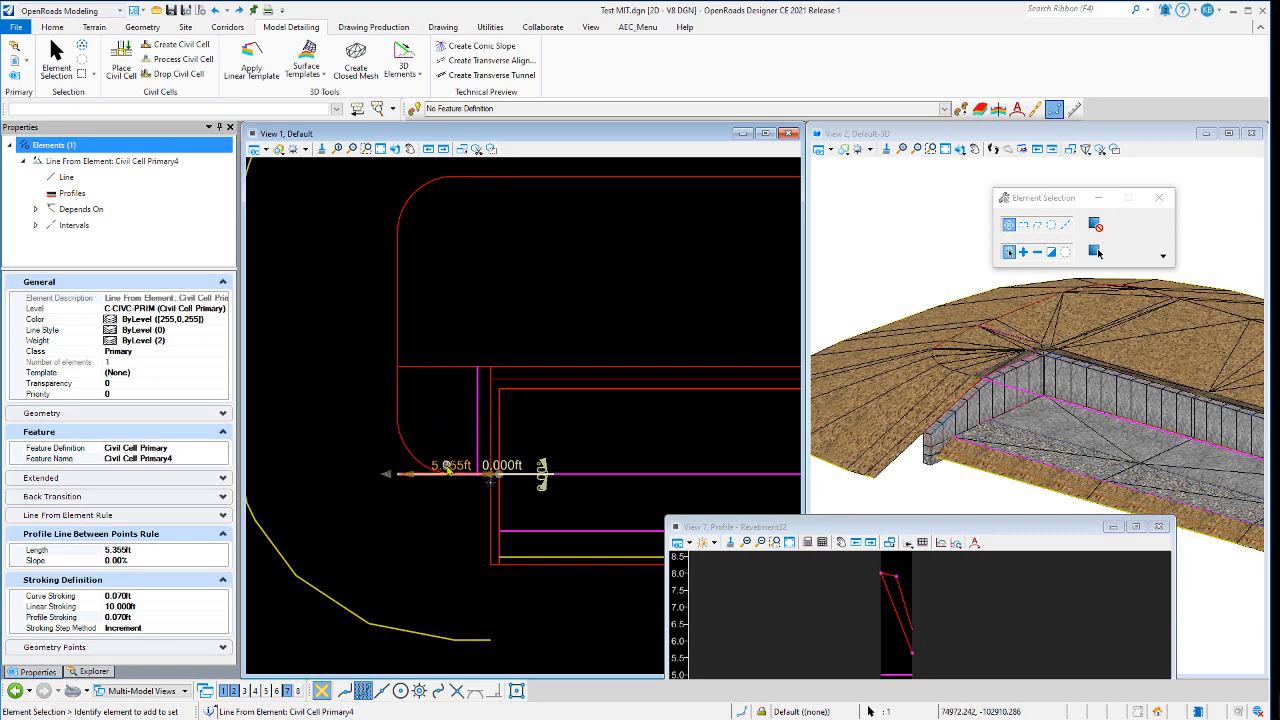
click(437, 371)
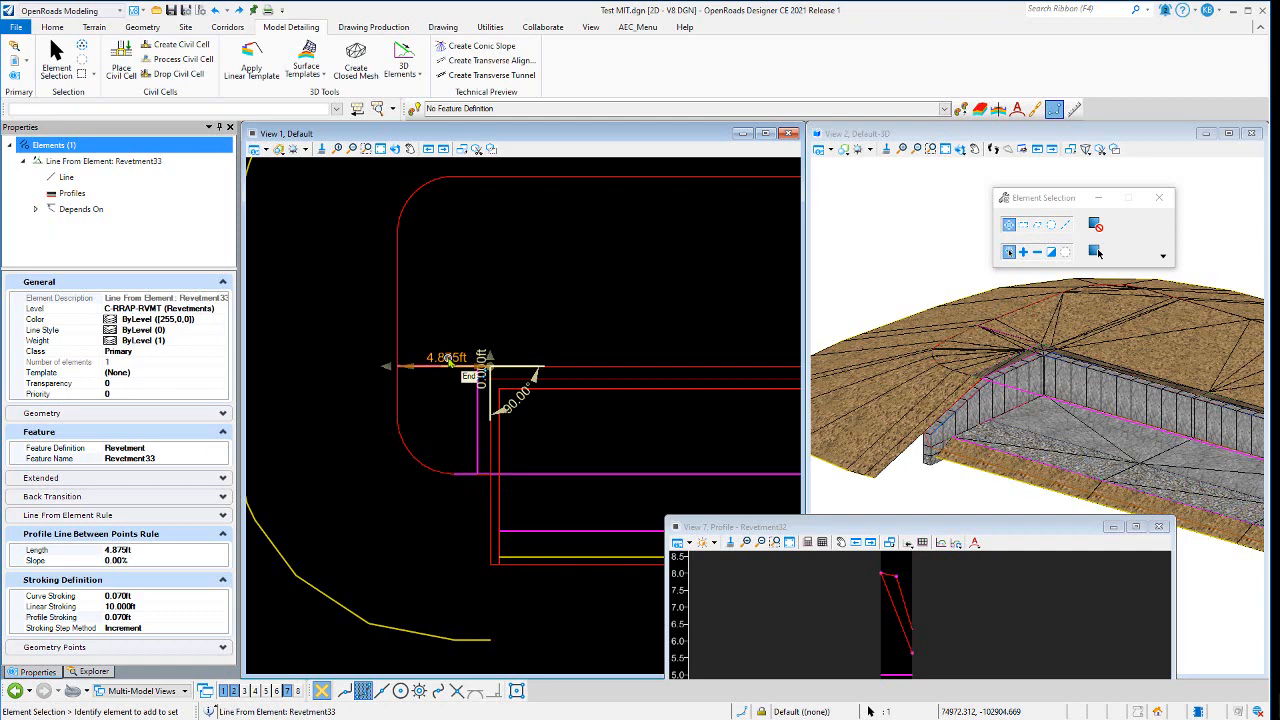
click(443, 324)
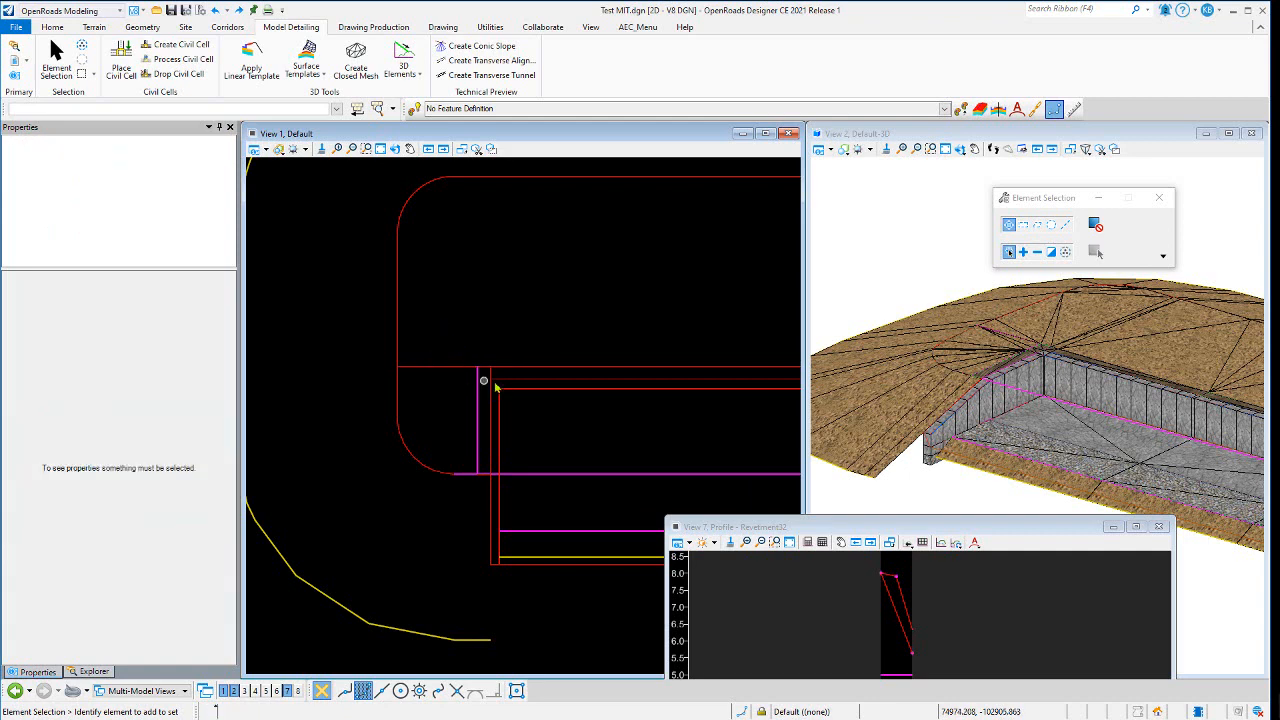
- Inspect the revetment's end corner in the plan view and by rotating the 3D view
scroll(383, 400, down, 2)
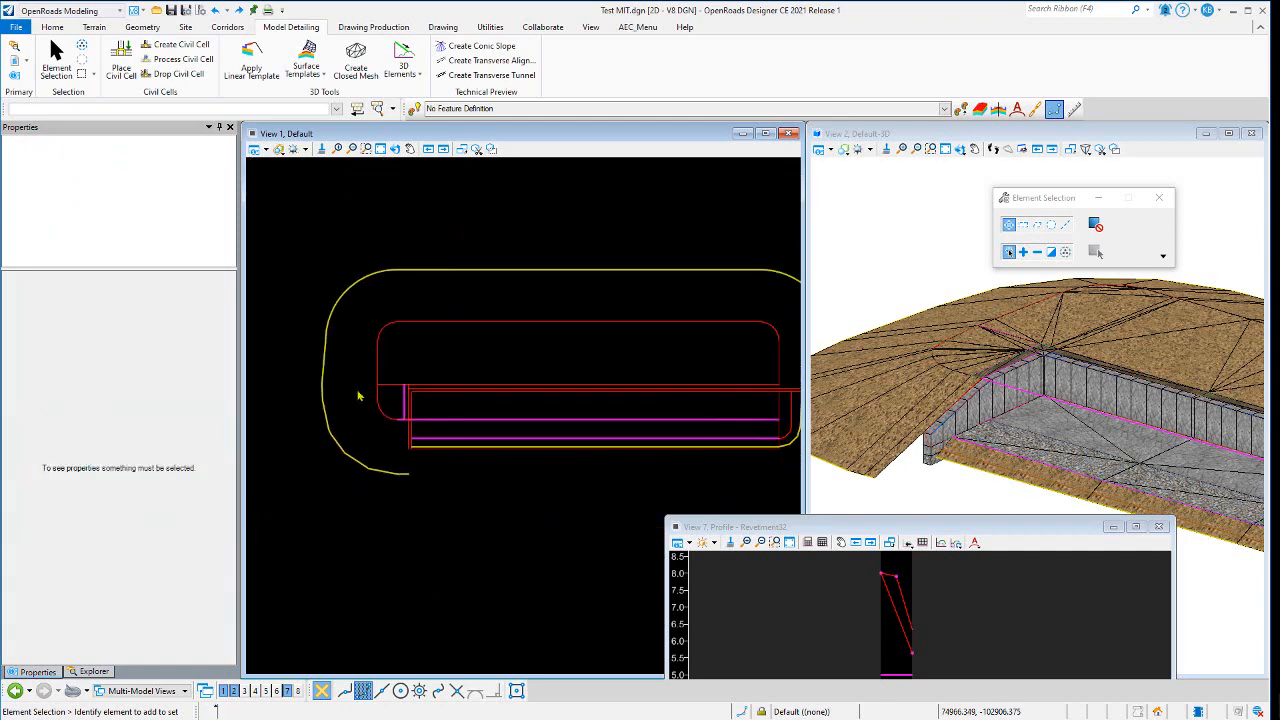
scroll(358, 396, down, 2)
scroll(609, 403, up, 2)
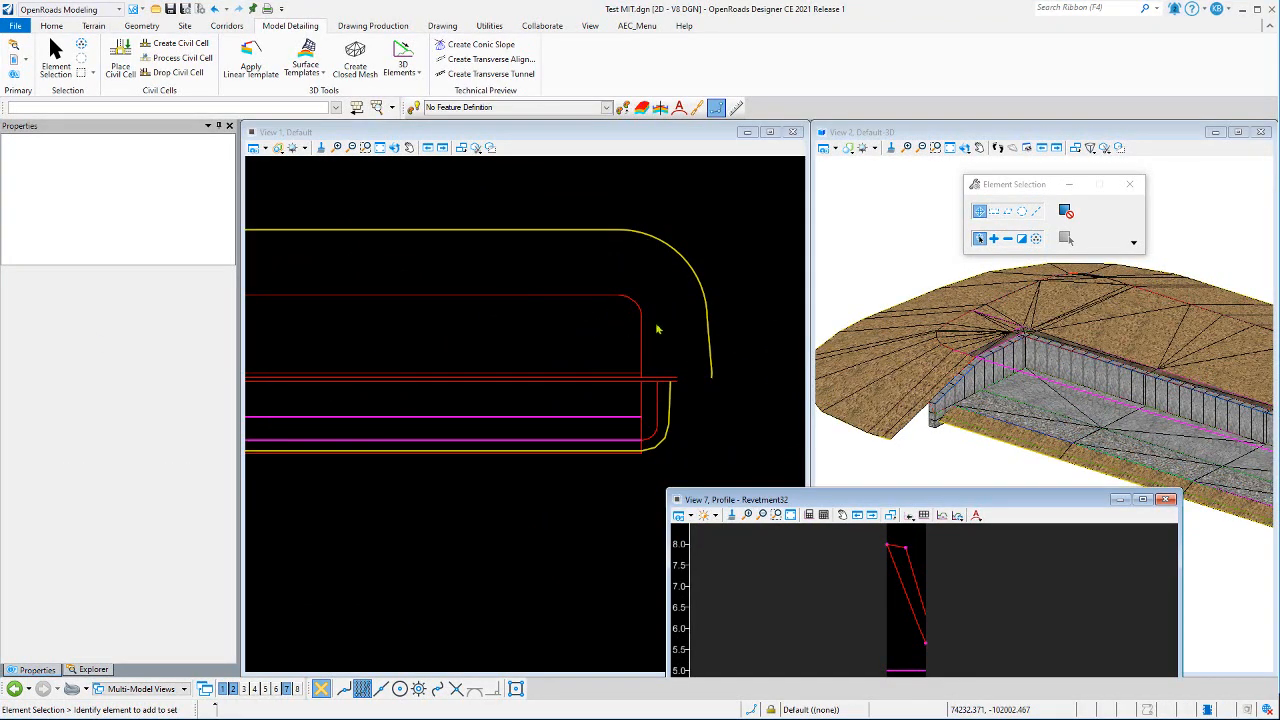
scroll(909, 331, down, 2)
scroll(1034, 387, up, 2)
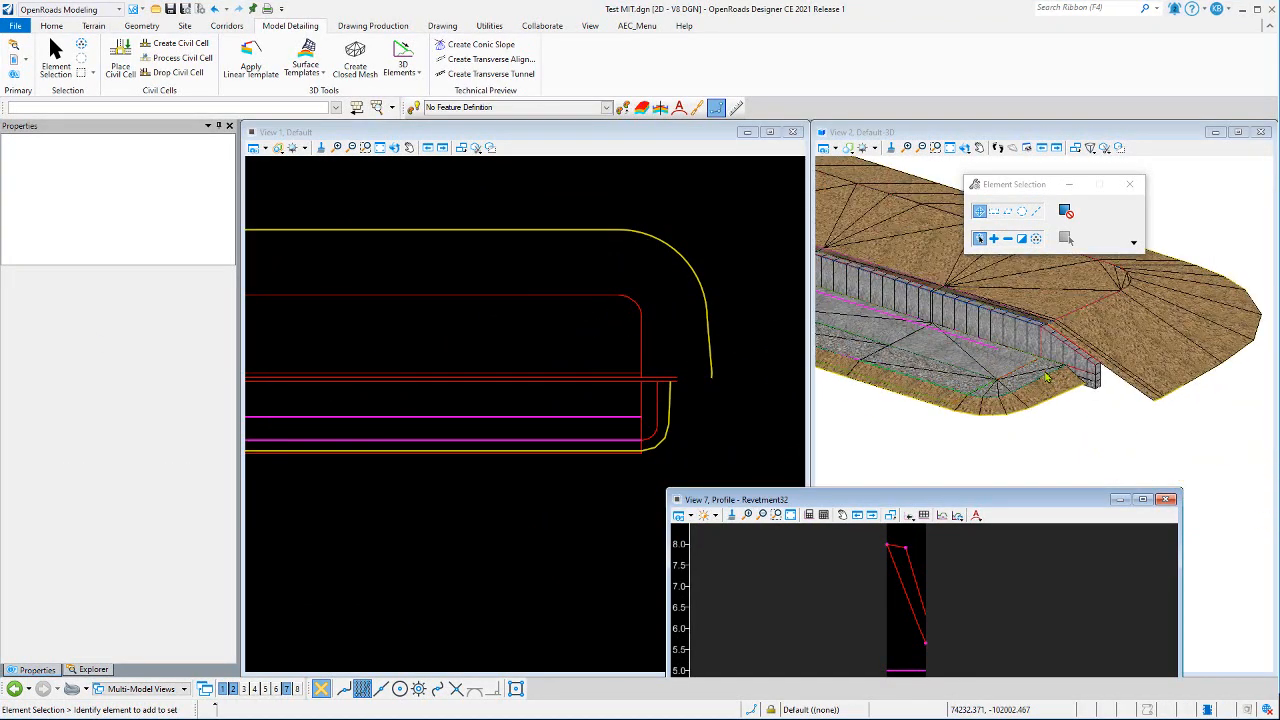
click(965, 148)
click(1010, 163)
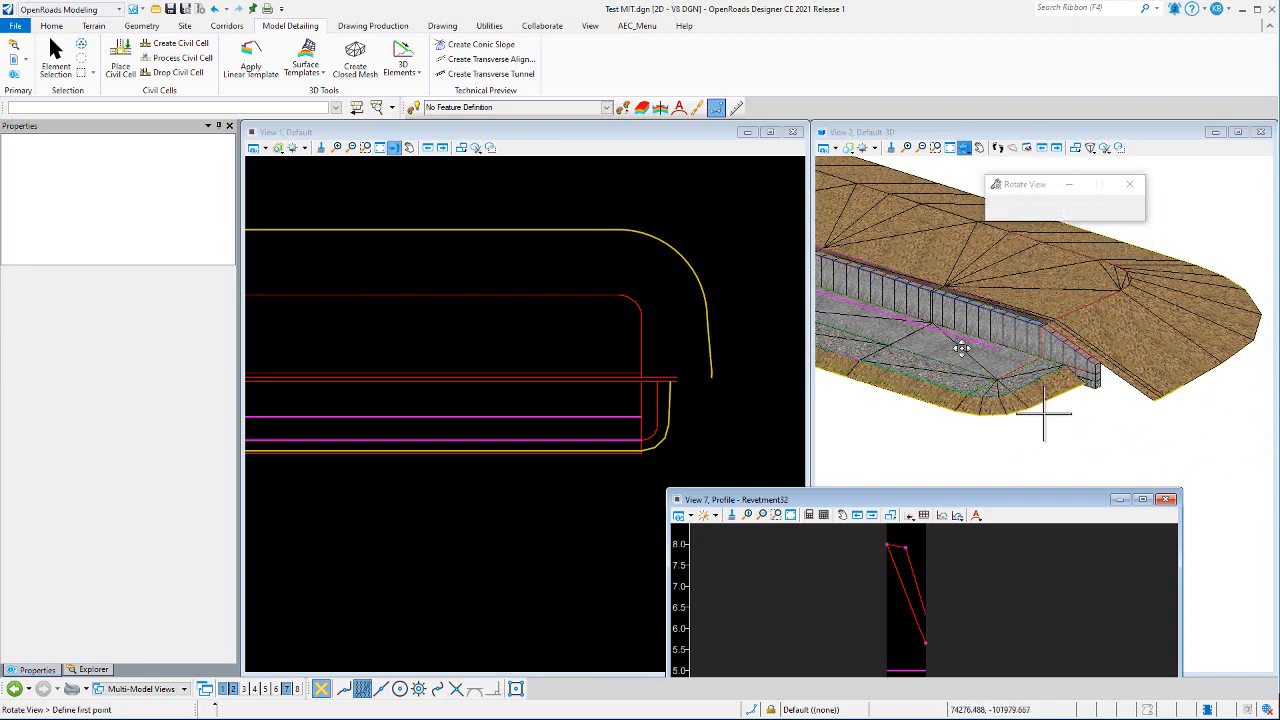
click(1043, 413)
click(1021, 384)
right_click(1206, 242)
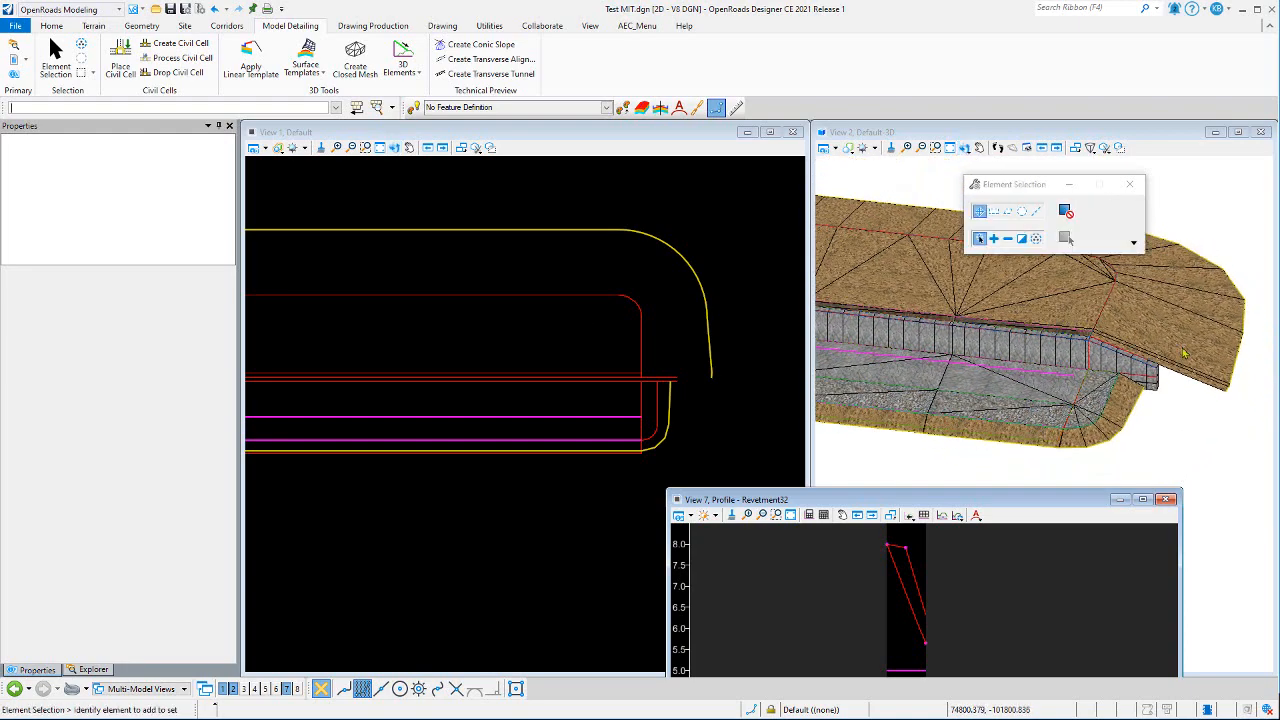
scroll(1182, 411, up, 1)
scroll(650, 413, up, 2)
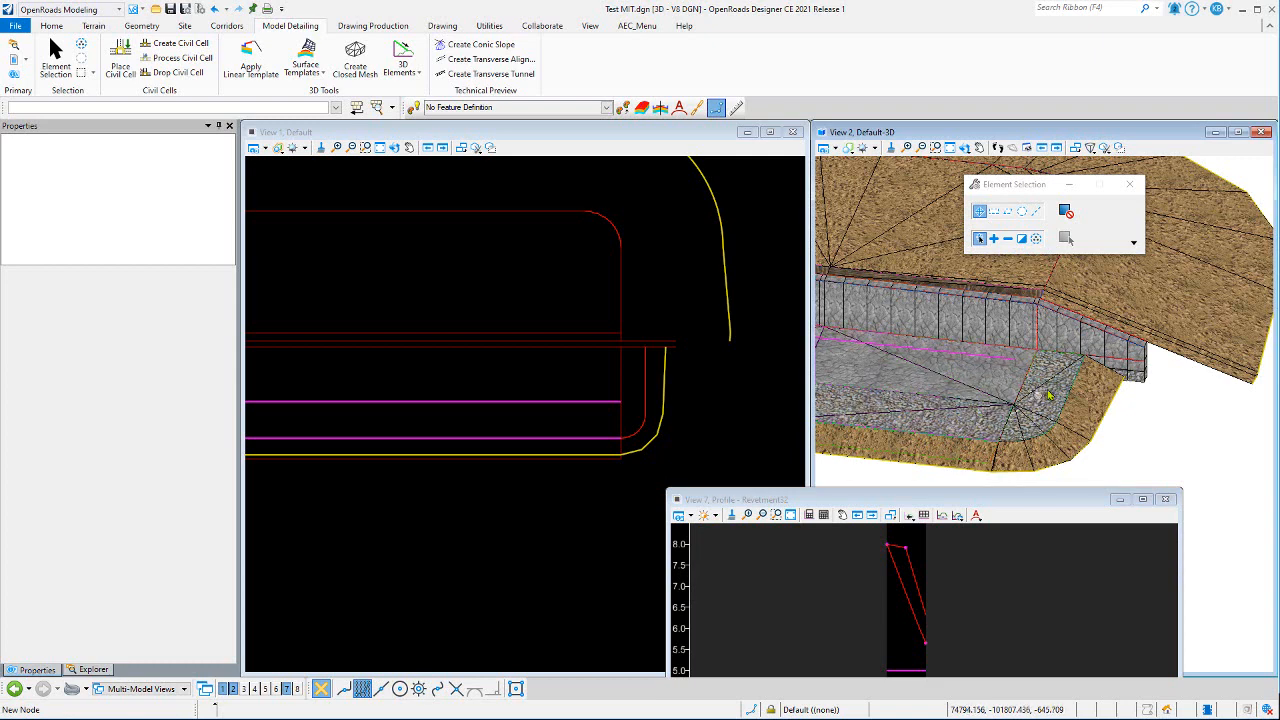
scroll(651, 429, up, 3)
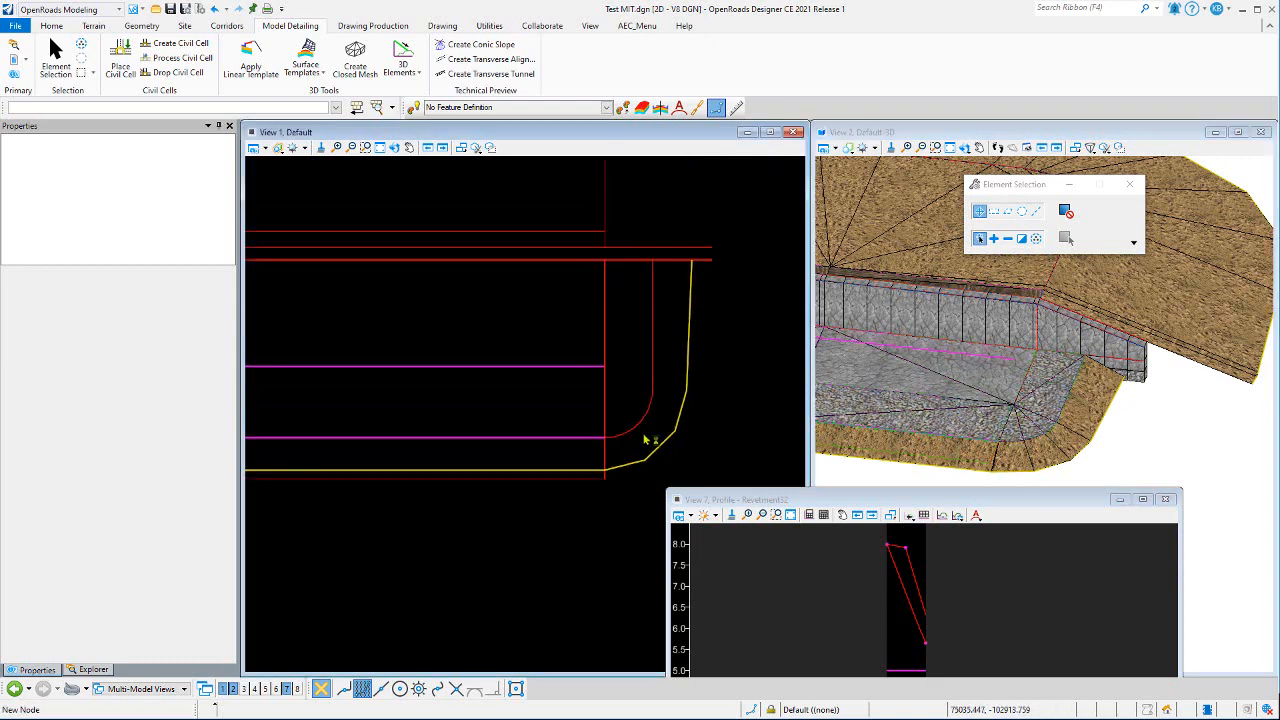
- Select the Revetment1 line at the wall end and set its offset to 3 ft
click(652, 424)
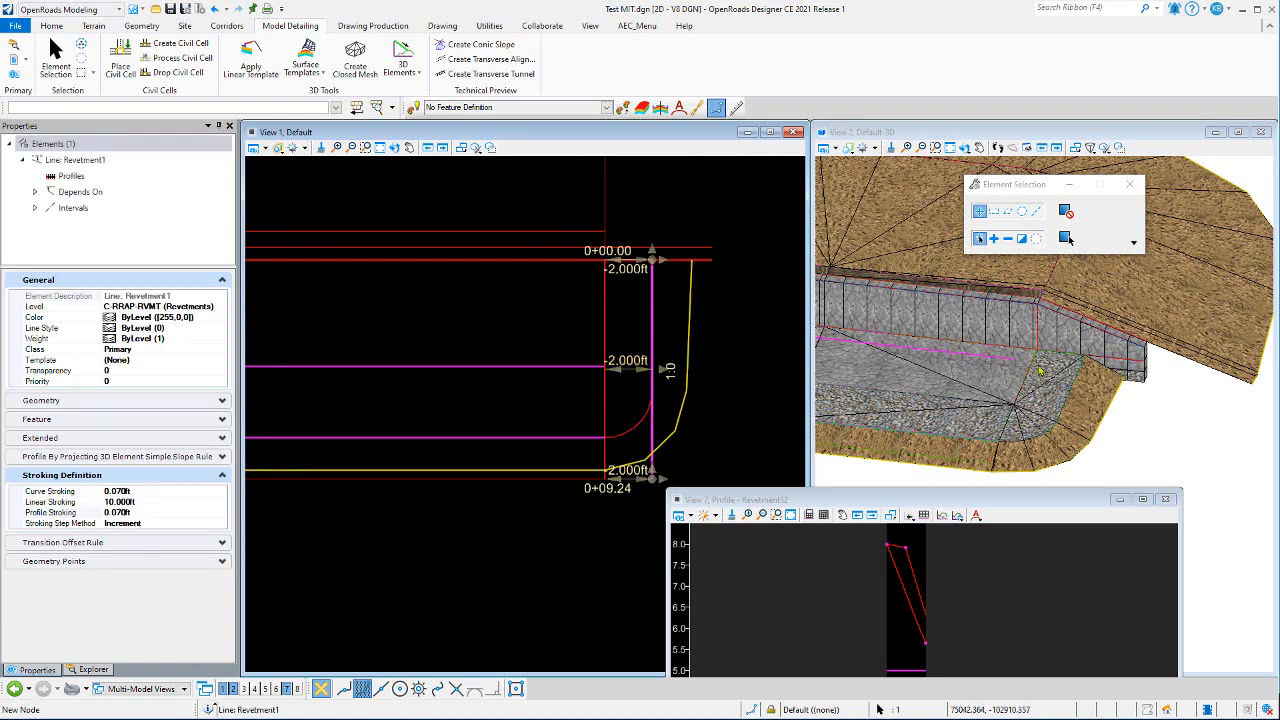
click(625, 360)
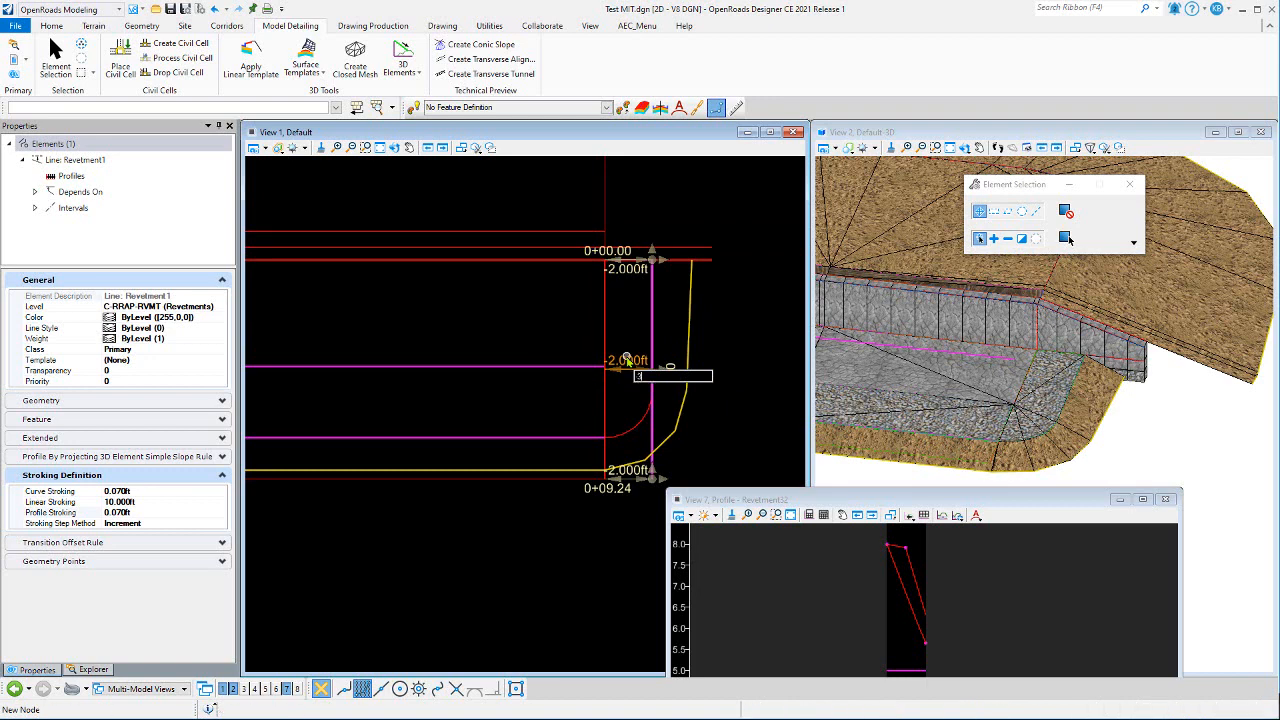
key(Return)
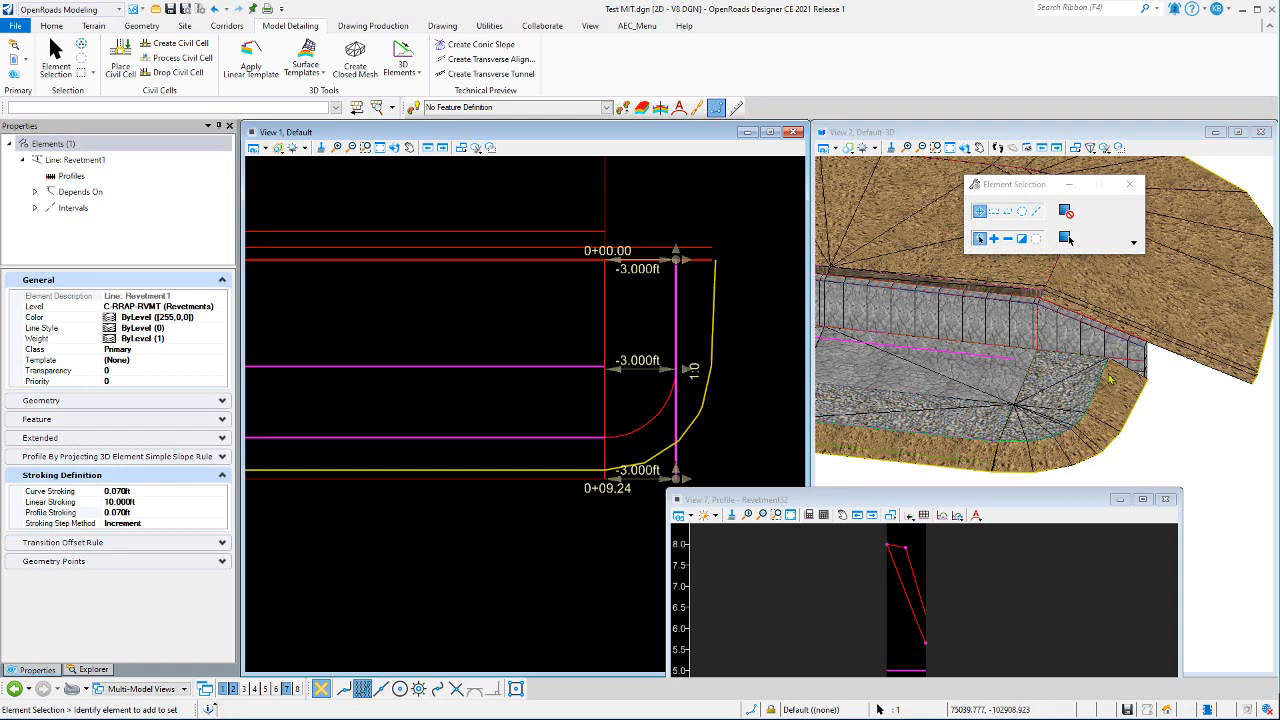
click(745, 300)
scroll(748, 290, down, 3)
scroll(733, 326, down, 2)
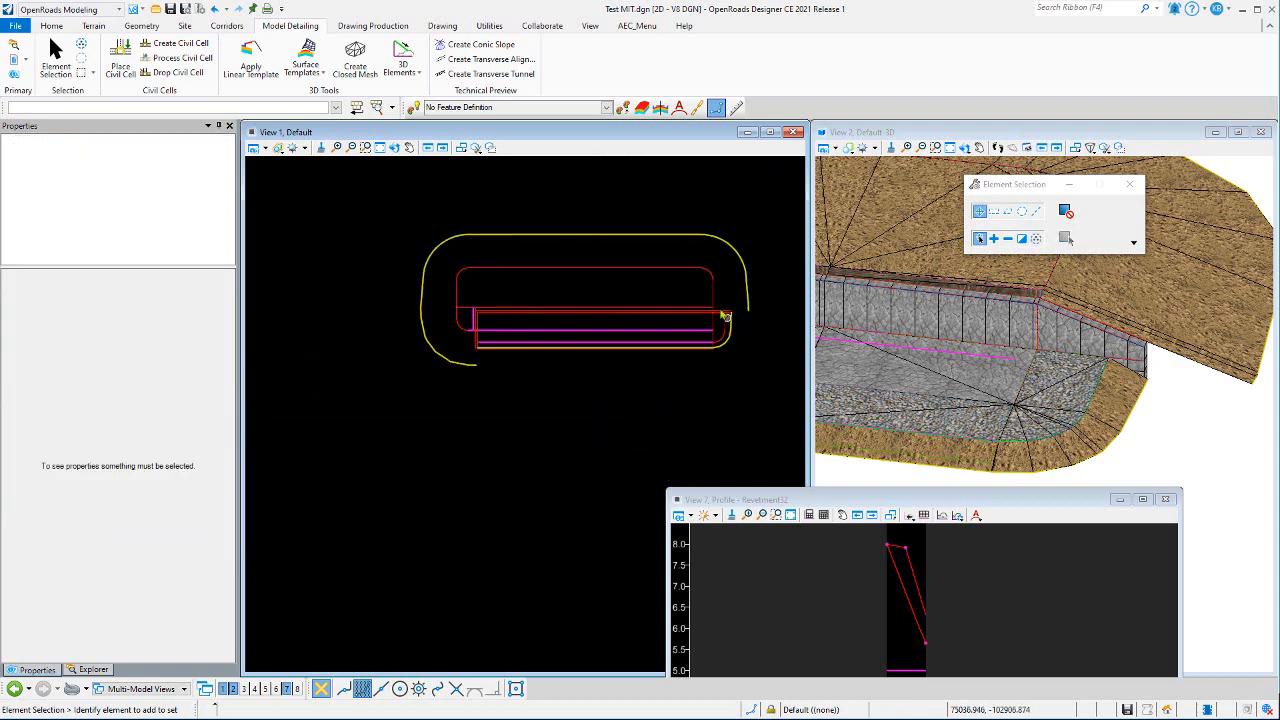